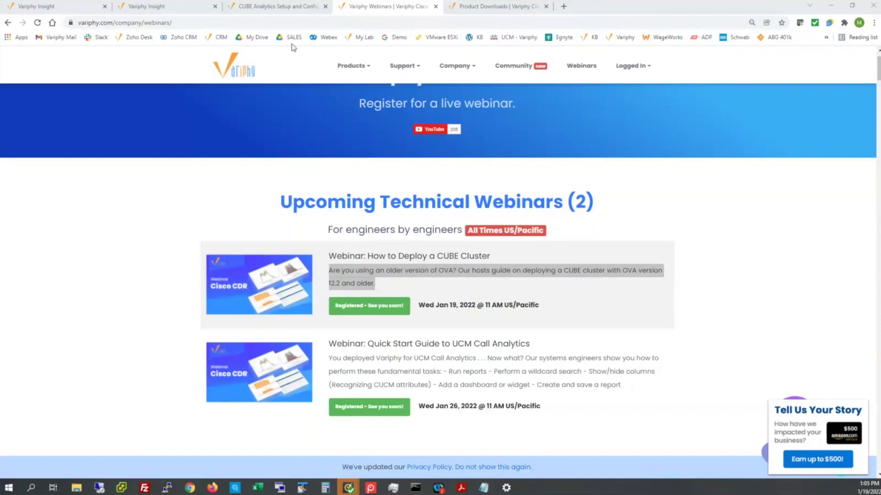
# - Check the Variphy 12.3 requirement in the CUBE Analytics Setup article, then go back to Insight
pyautogui.click(278, 10)
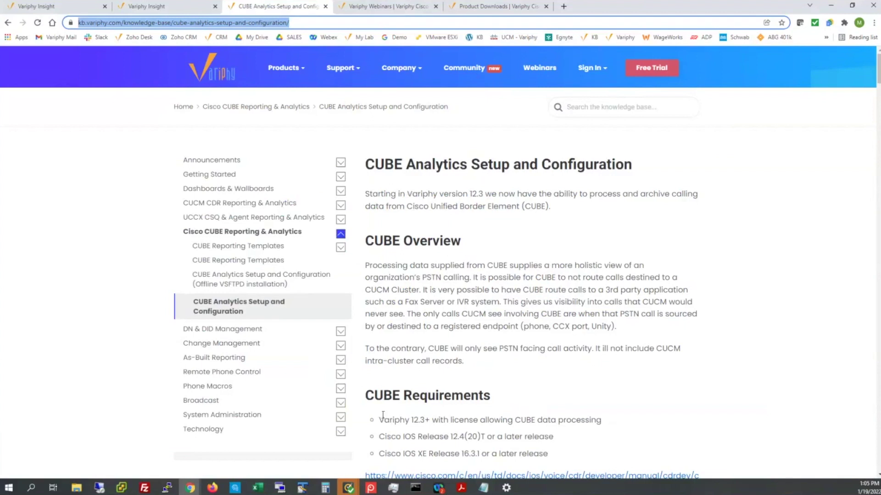
pyautogui.moveTo(380, 420); pyautogui.dragTo(424, 420)
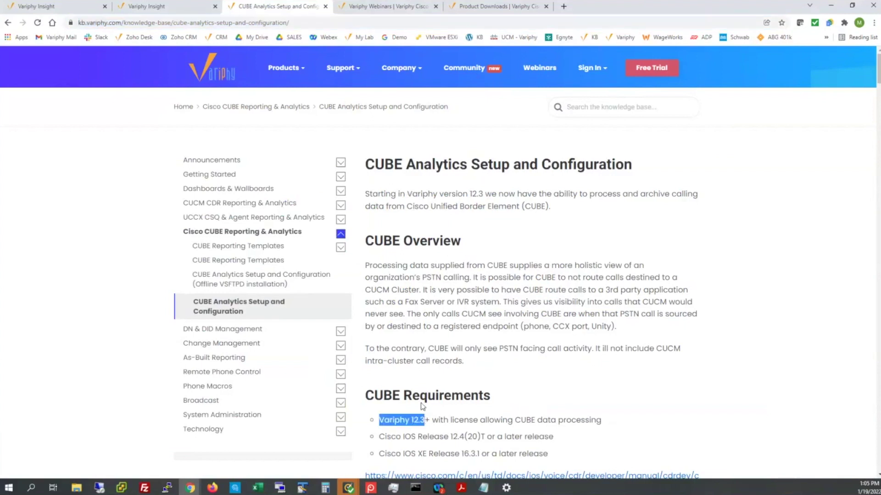
pyautogui.click(161, 8)
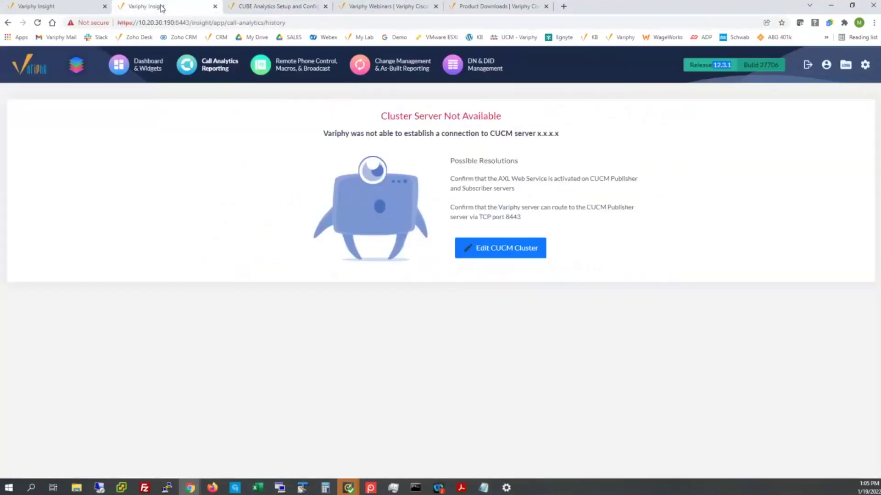
# - Highlight release 12.3.1 in the Insight header and open the administration settings menu
pyautogui.click(718, 81)
pyautogui.moveTo(713, 65); pyautogui.dragTo(732, 65)
pyautogui.click(864, 65)
# - Return to the CUBE setup article and scroll through its version requirements
pyautogui.click(306, 4)
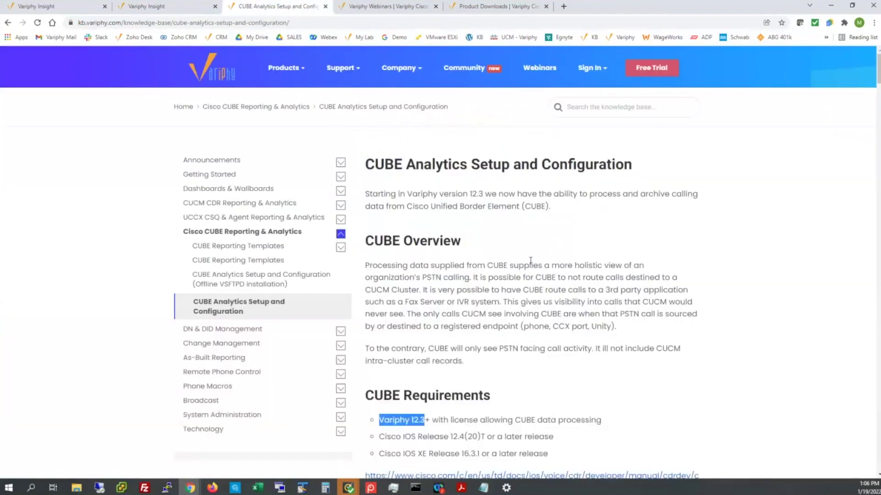
pyautogui.scroll(-4, 518, 265)
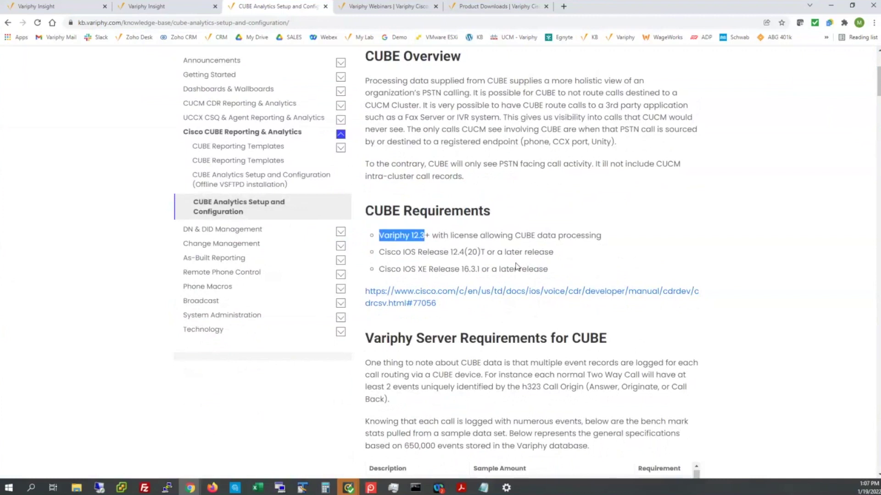
pyautogui.click(558, 237)
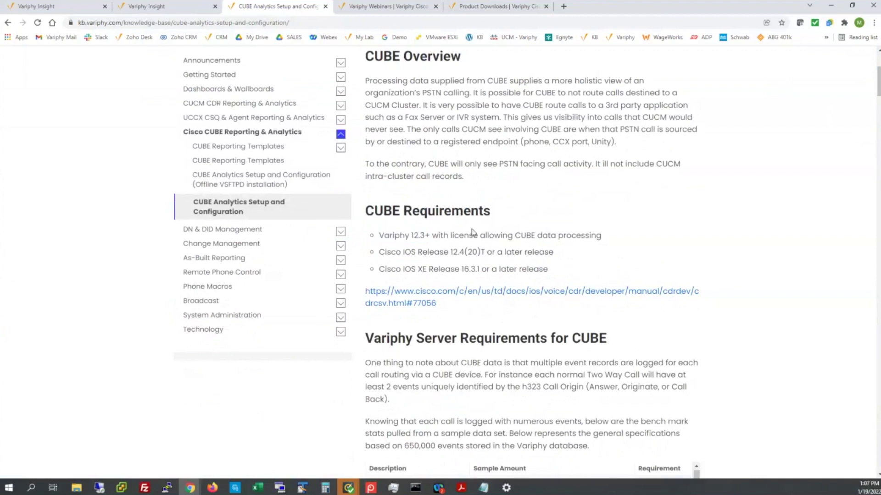
pyautogui.moveTo(411, 236); pyautogui.dragTo(431, 236)
pyautogui.scroll(-1, 571, 216)
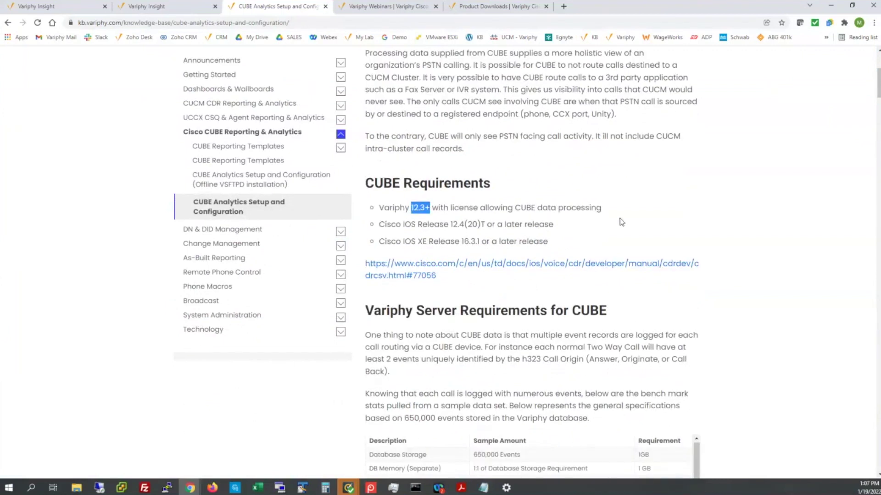
pyautogui.scroll(-5, 621, 222)
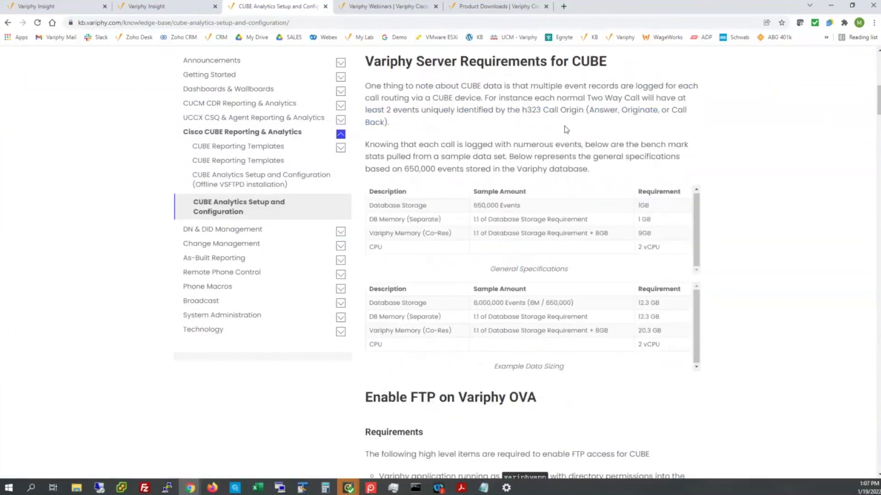
pyautogui.scroll(-6, 786, 252)
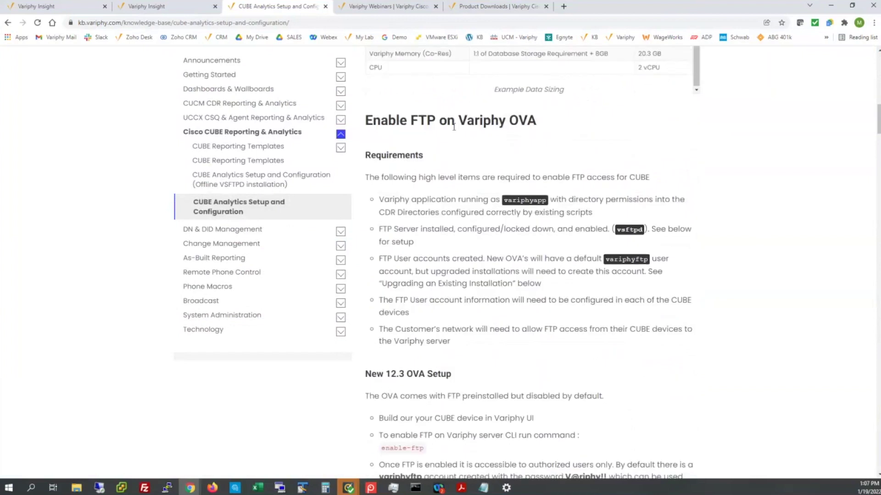
# - Read the FTP access for CUBE, enable-ftp command and OVA upgrade sections
pyautogui.moveTo(570, 177); pyautogui.dragTo(650, 179)
pyautogui.scroll(-4, 749, 239)
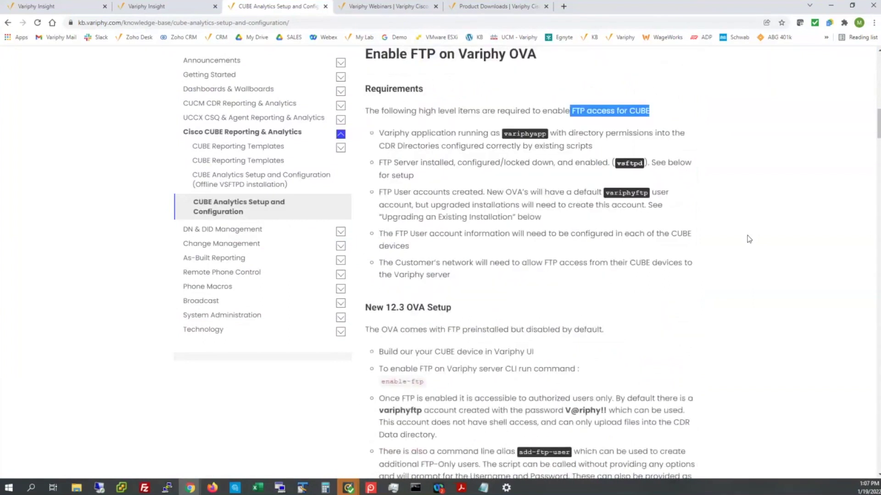
pyautogui.scroll(-1, 749, 239)
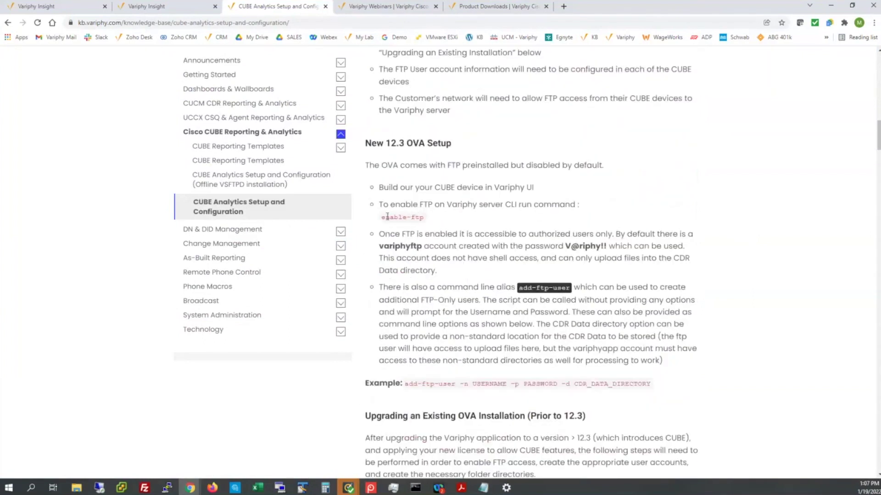
pyautogui.moveTo(388, 217); pyautogui.dragTo(421, 217)
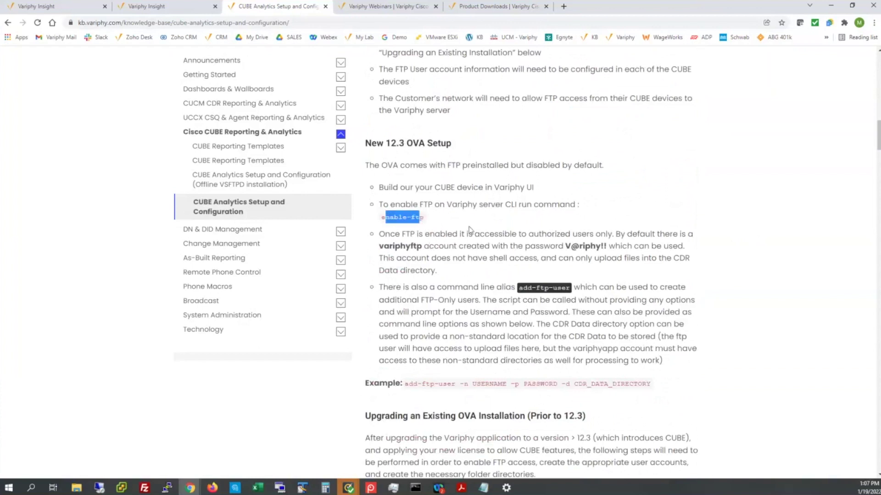
pyautogui.scroll(-4, 473, 225)
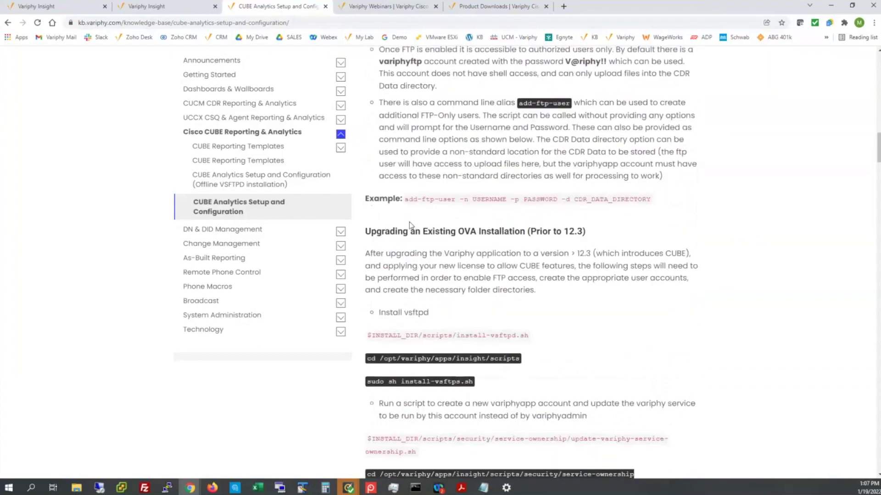
pyautogui.moveTo(365, 231); pyautogui.dragTo(589, 232)
pyautogui.scroll(-2, 689, 284)
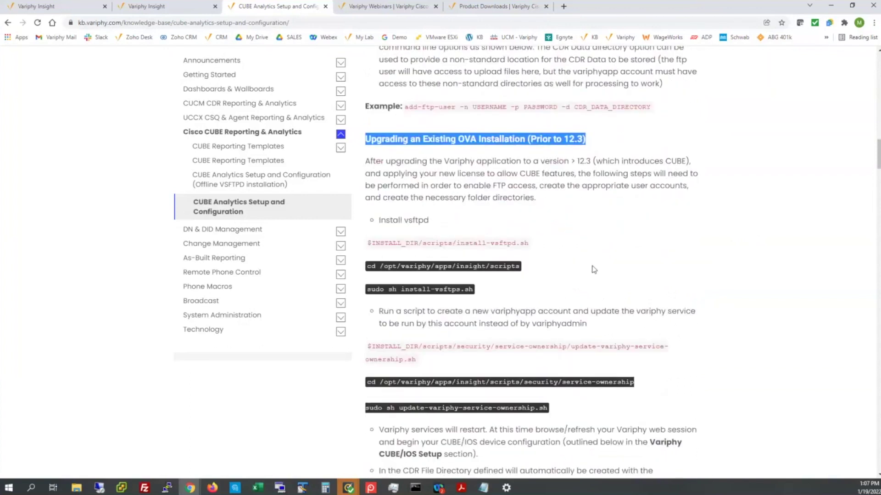
pyautogui.scroll(-1, 593, 268)
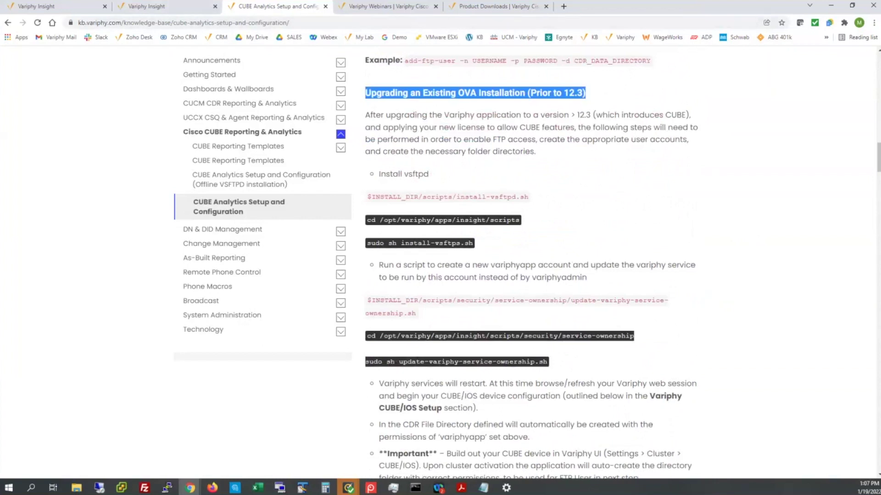
pyautogui.hotkey('alt', 'Tab')
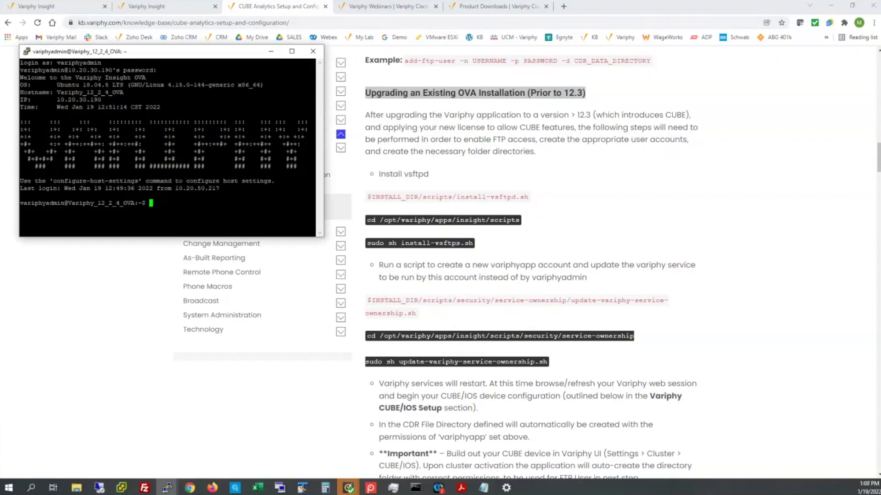
# - Change into /opt/variphy/apps/insight/scripts and list its files
pyautogui.hotkey('alt', 'Tab')
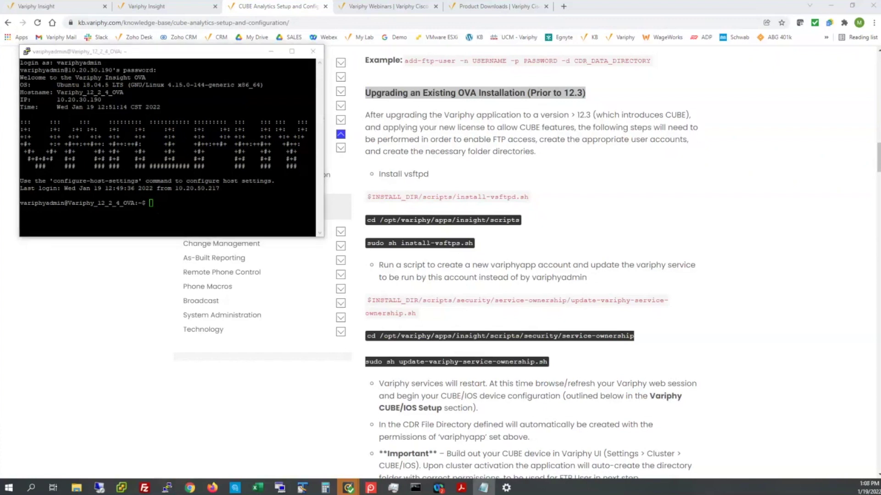
pyautogui.rightClick(183, 206)
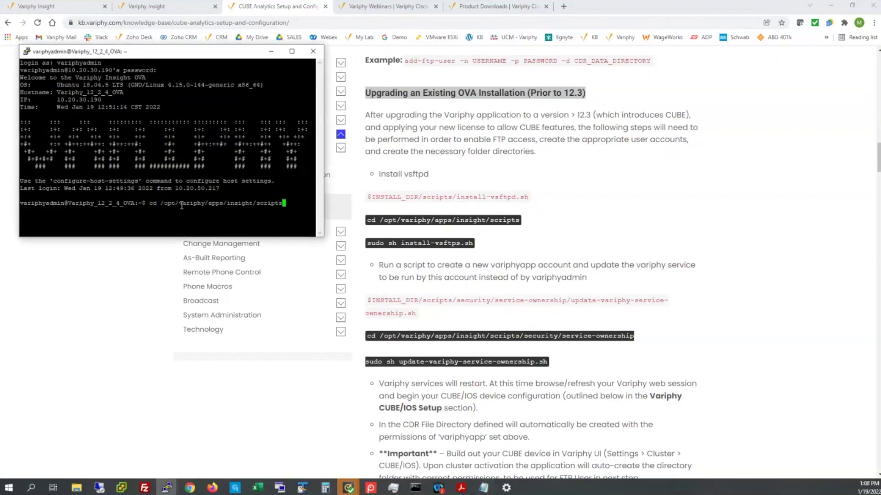
pyautogui.press('Return')
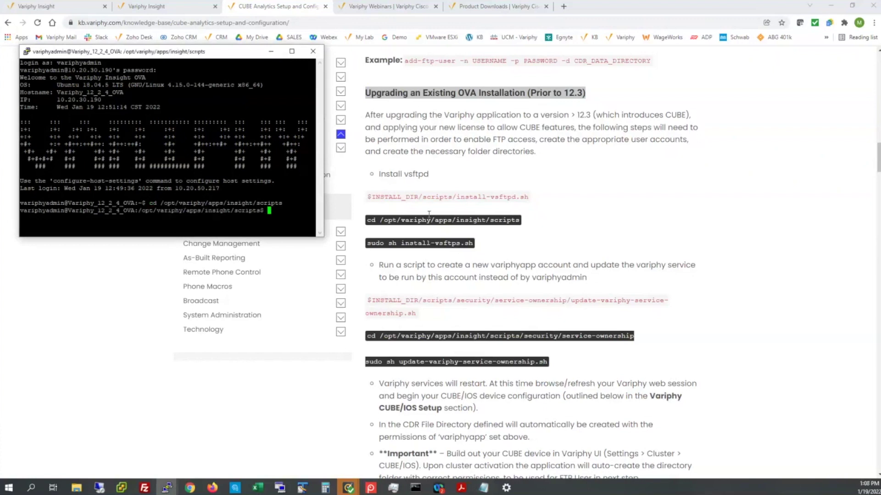
pyautogui.write('ls')
pyautogui.press('Return')
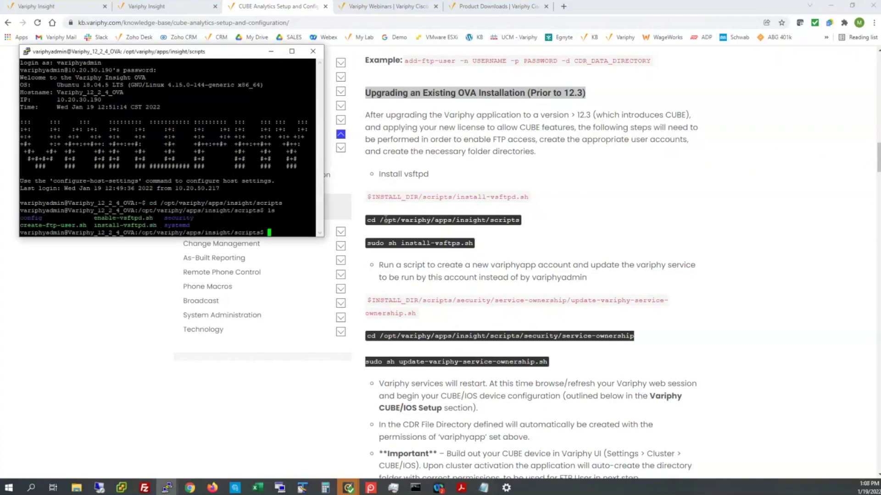
# - Install vsftpd with 'sudo sh install-vsftpd.sh', correcting the misspelled script name
pyautogui.moveTo(116, 225); pyautogui.dragTo(146, 225)
pyautogui.click(311, 236)
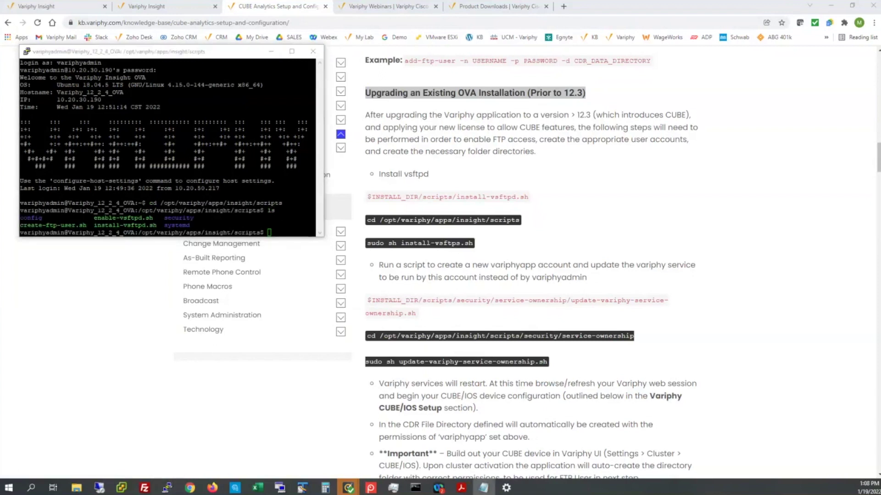
pyautogui.rightClick(292, 236)
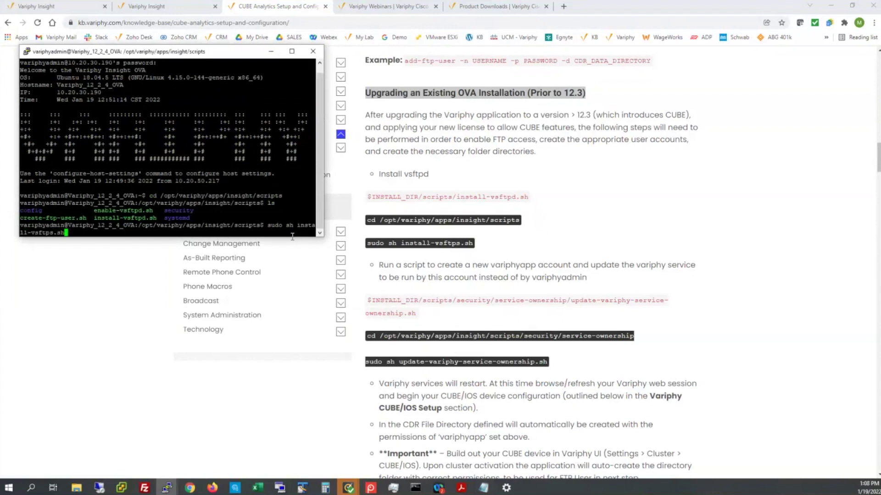
pyautogui.press('Return')
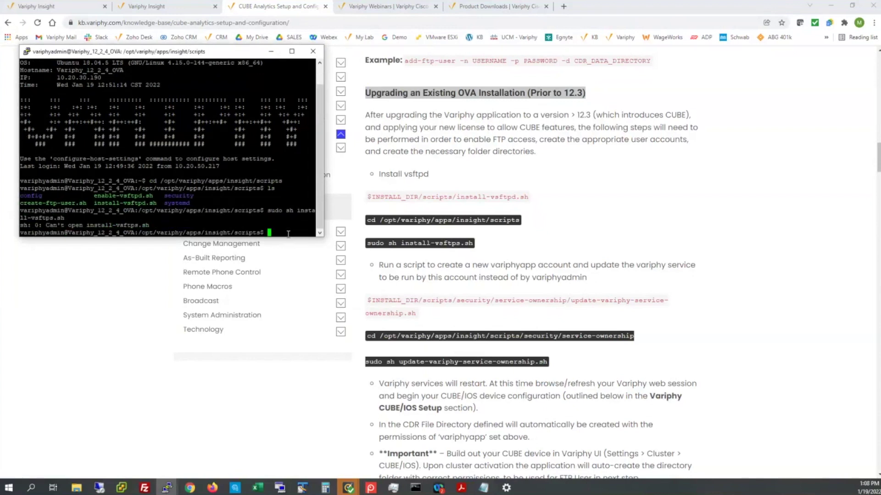
pyautogui.rightClick(279, 232)
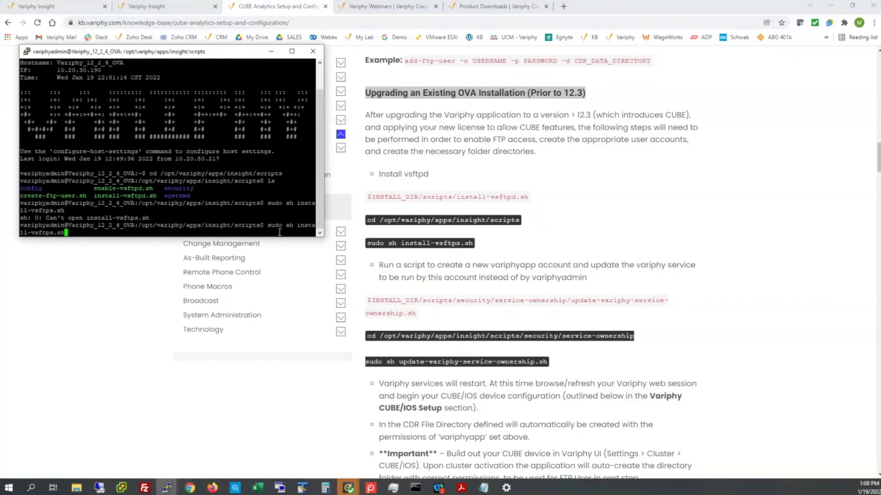
pyautogui.press('BackSpace')
pyautogui.press('BackSpace')
pyautogui.press('BackSpace')
pyautogui.press('BackSpace')
pyautogui.press('BackSpace')
pyautogui.press('BackSpace')
pyautogui.press('BackSpace')
pyautogui.press('BackSpace')
pyautogui.press('BackSpace')
pyautogui.press('BackSpace')
pyautogui.press('BackSpace')
pyautogui.press('BackSpace')
pyautogui.press('BackSpace')
pyautogui.press('BackSpace')
pyautogui.press('BackSpace')
pyautogui.press('BackSpace')
pyautogui.press('BackSpace')
pyautogui.write('install-vsftpd.sh')
pyautogui.press('Return')
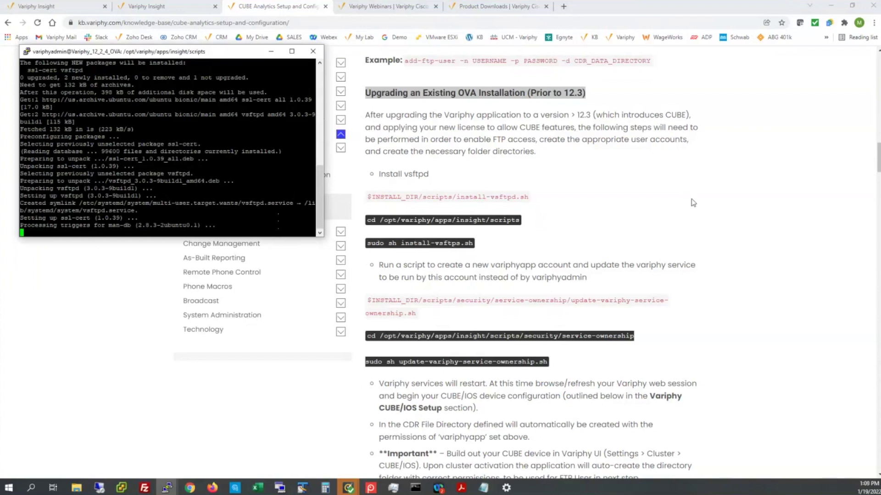
# - In the security/service-ownership folder, run 'sudo sh update-variphy-service-ownership.sh'
pyautogui.scroll(-3, 693, 203)
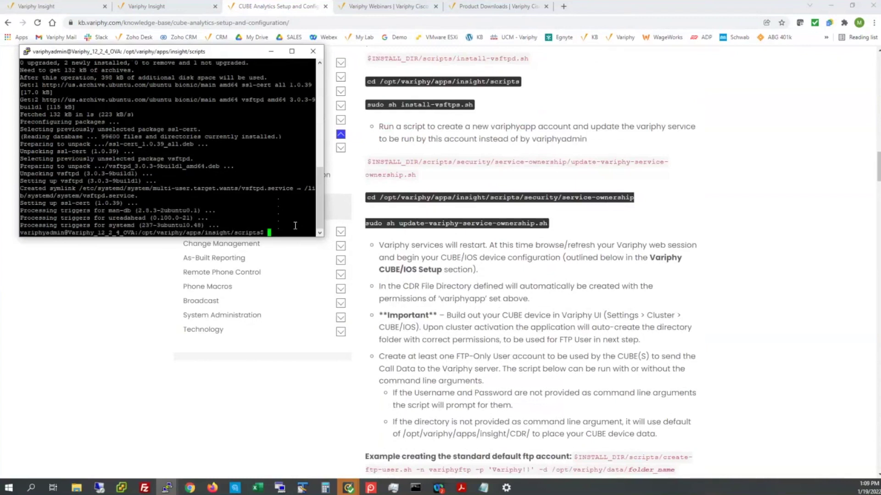
pyautogui.write('cd sec')
pyautogui.press('Tab')
pyautogui.press('Tab')
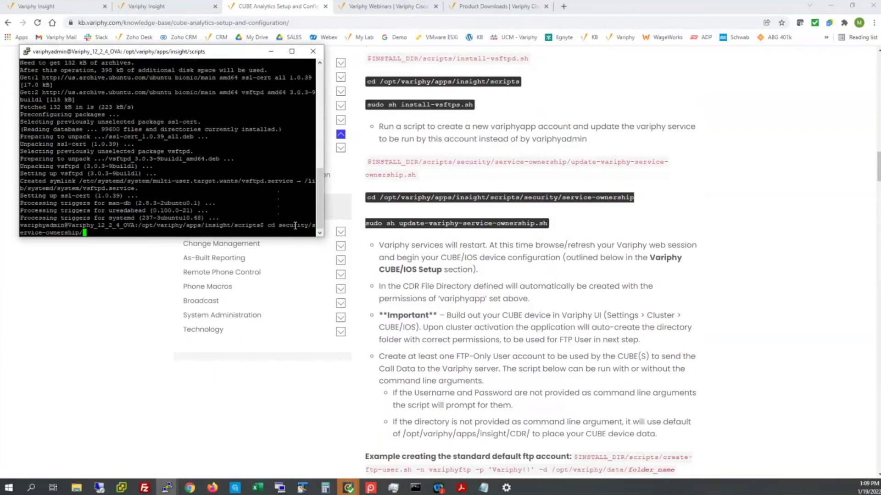
pyautogui.press('Return')
pyautogui.write('ls')
pyautogui.press('Return')
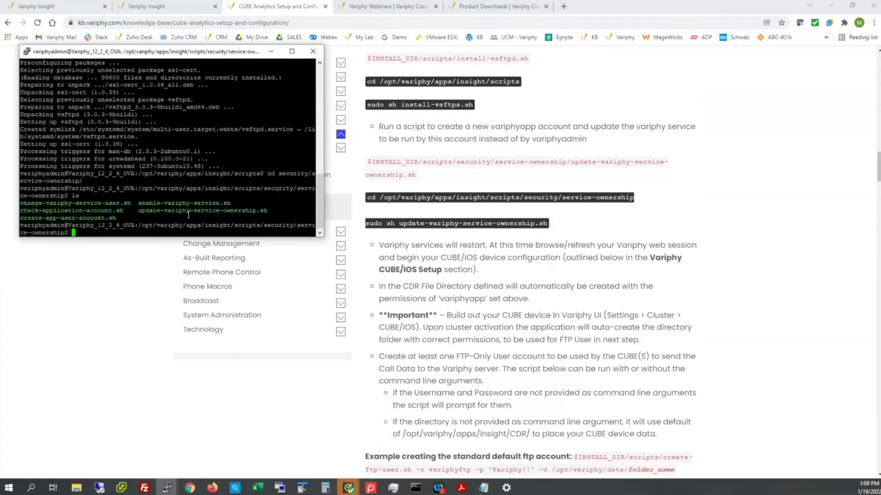
pyautogui.write('sudo sh upd')
pyautogui.press('Tab')
pyautogui.press('Return')
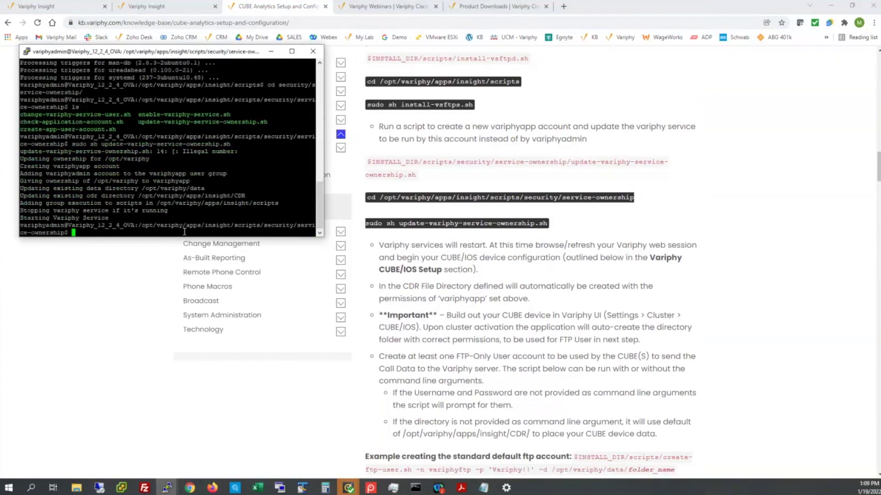
# - Go to /opt/variphy/data and run 'ls -l' to confirm cluster1–3 belong to variphyapp
pyautogui.write('cd /')
pyautogui.press('Return')
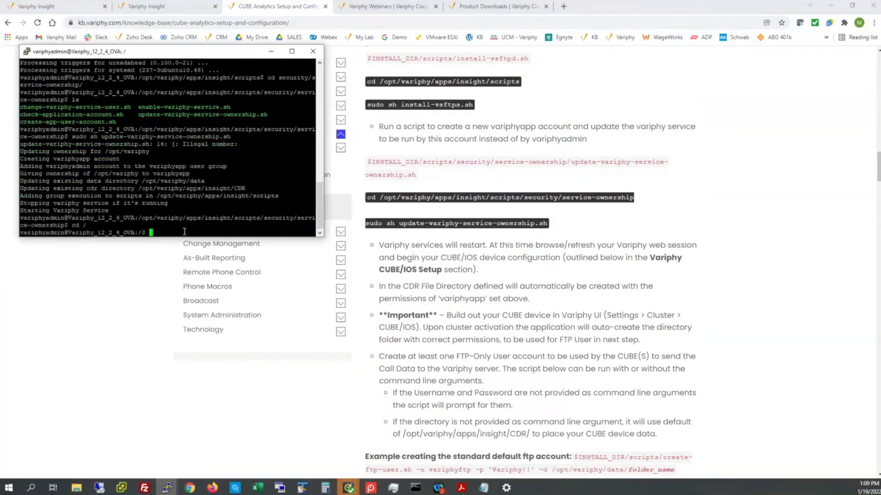
pyautogui.write('cd /opt/variphy/data')
pyautogui.press('Return')
pyautogui.write('ls -l')
pyautogui.press('Return')
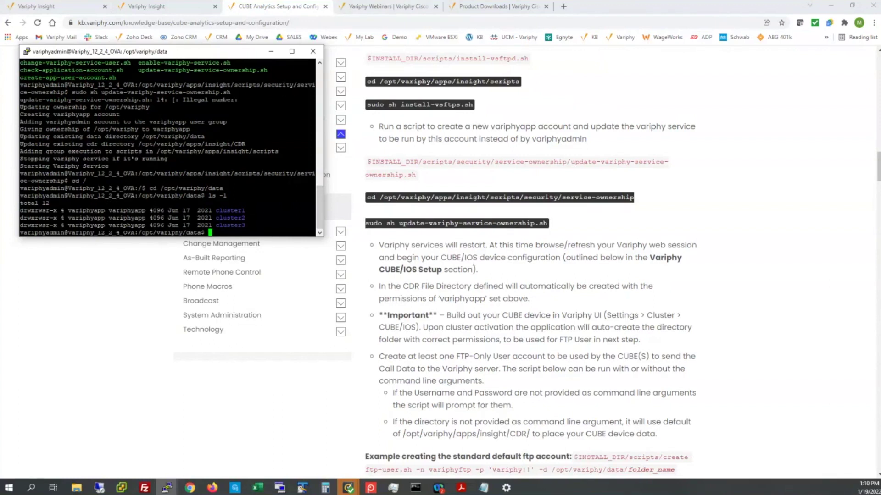
pyautogui.click(270, 51)
# - Strip the path after :8443 from the Insight address so the server root loads
pyautogui.click(184, 6)
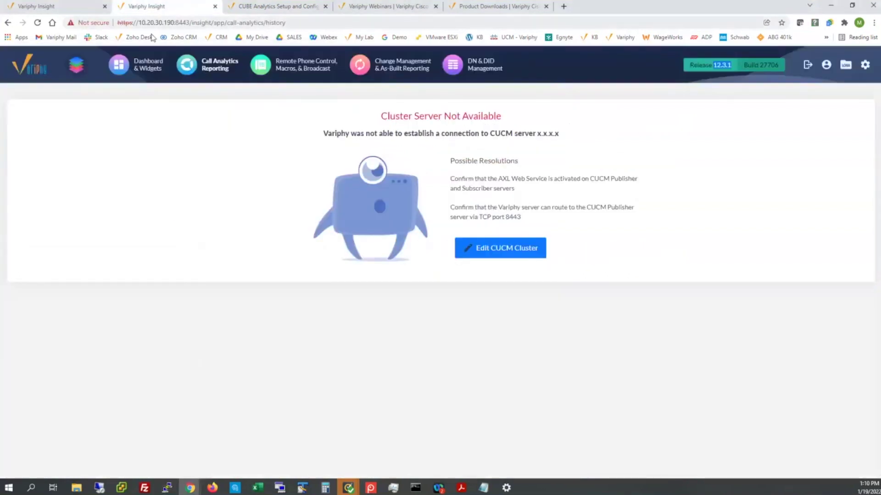
pyautogui.click(865, 64)
pyautogui.click(834, 145)
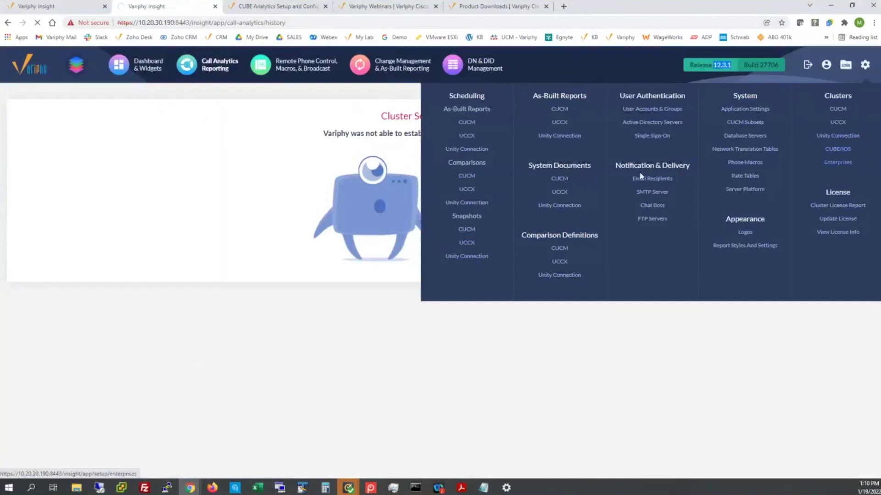
pyautogui.click(252, 147)
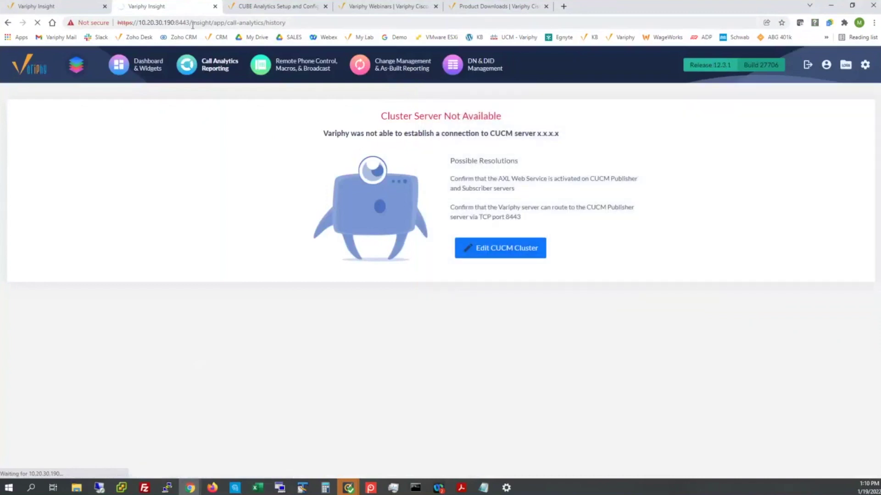
pyautogui.moveTo(190, 23); pyautogui.dragTo(348, 38)
pyautogui.press('Delete')
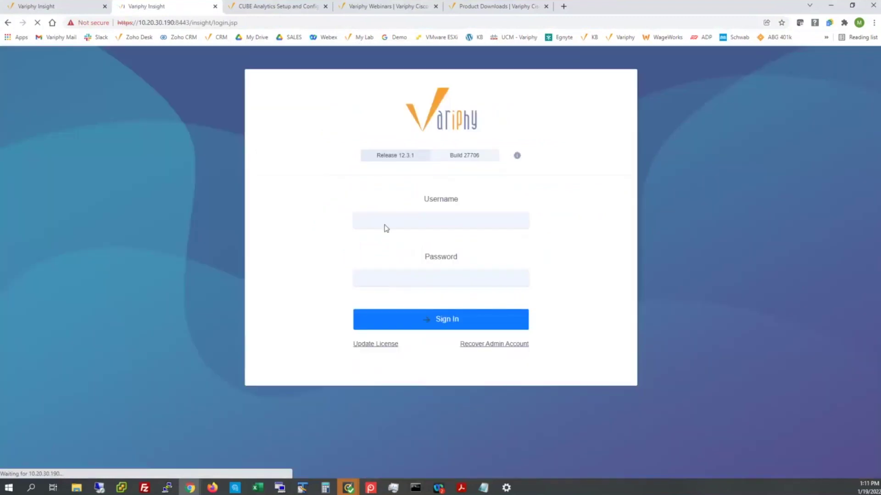
# - Enter the administrator username, correcting its capitalisation, and type the account password
pyautogui.click(395, 220)
pyautogui.write('ADmin')
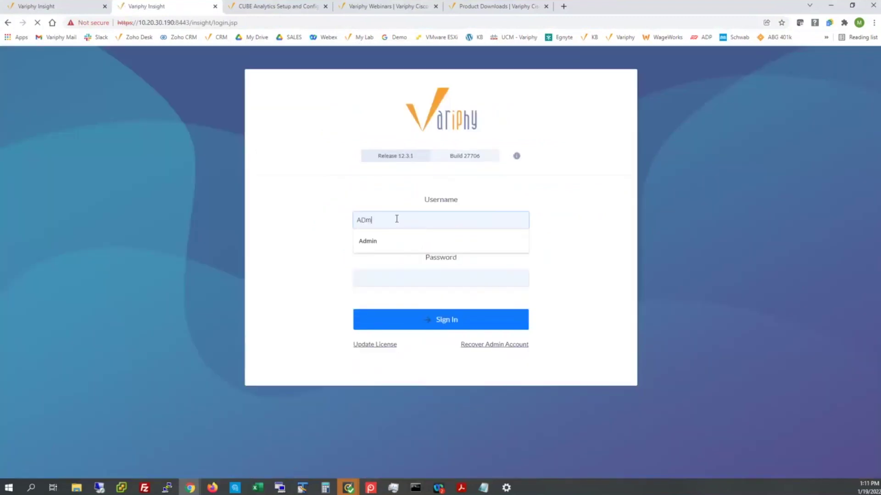
pyautogui.press('Tab')
pyautogui.doubleClick(396, 218)
pyautogui.write('admin')
pyautogui.press('Tab')
pyautogui.write('admin')
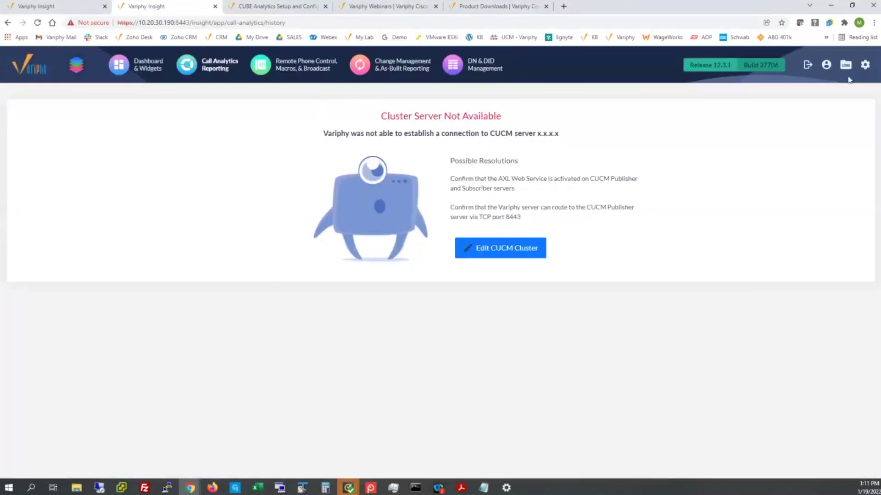
# - Open a blank Add New form from the settings menu's CUBE/IOS systems list
pyautogui.click(865, 65)
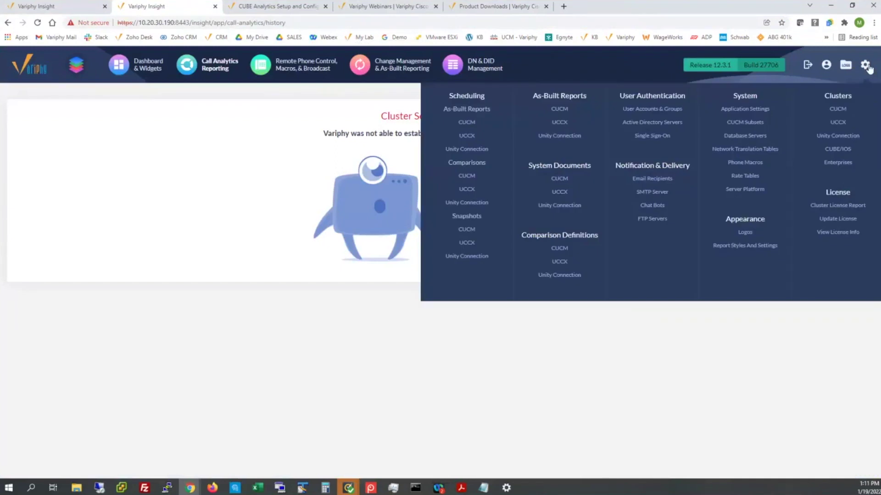
pyautogui.click(839, 153)
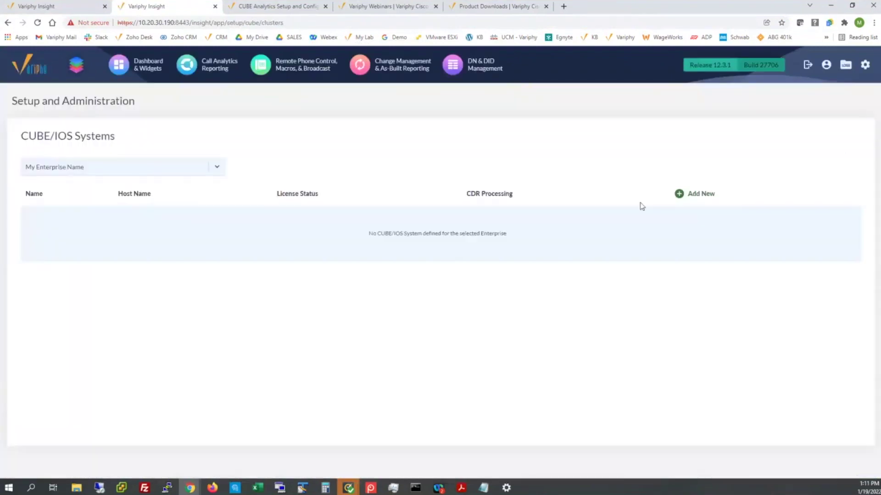
pyautogui.click(695, 196)
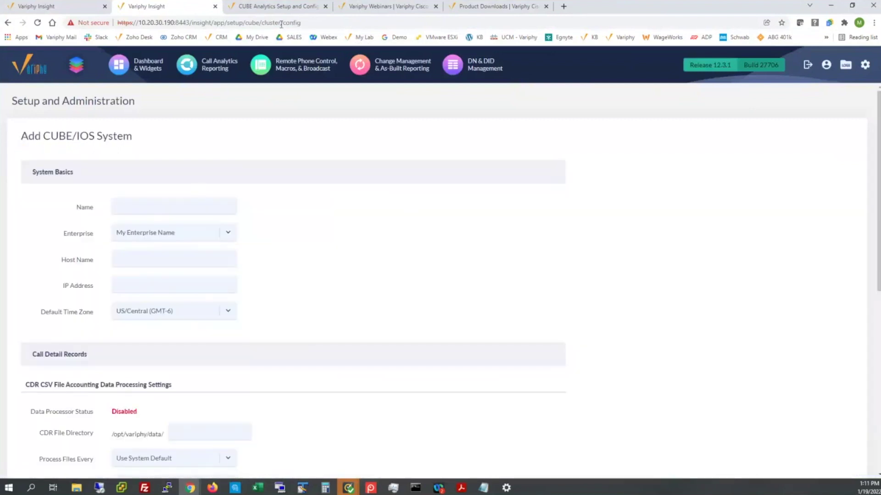
# - Scroll the KB article to its Add CUBE/IOS System example
pyautogui.click(277, 7)
pyautogui.scroll(-20, 422, 356)
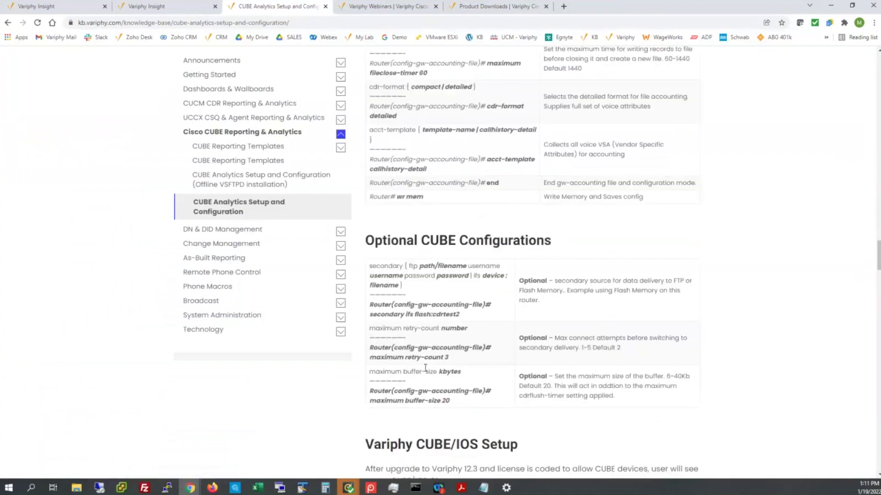
pyautogui.scroll(-8, 426, 367)
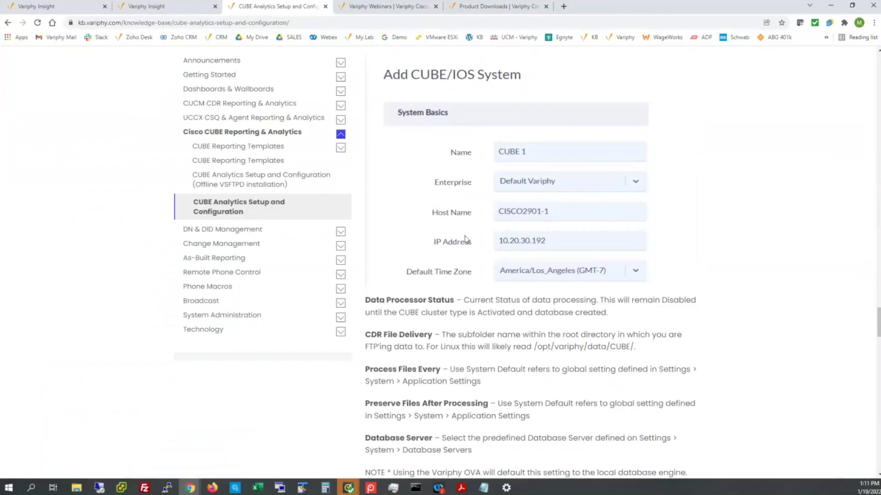
pyautogui.scroll(-8, 464, 237)
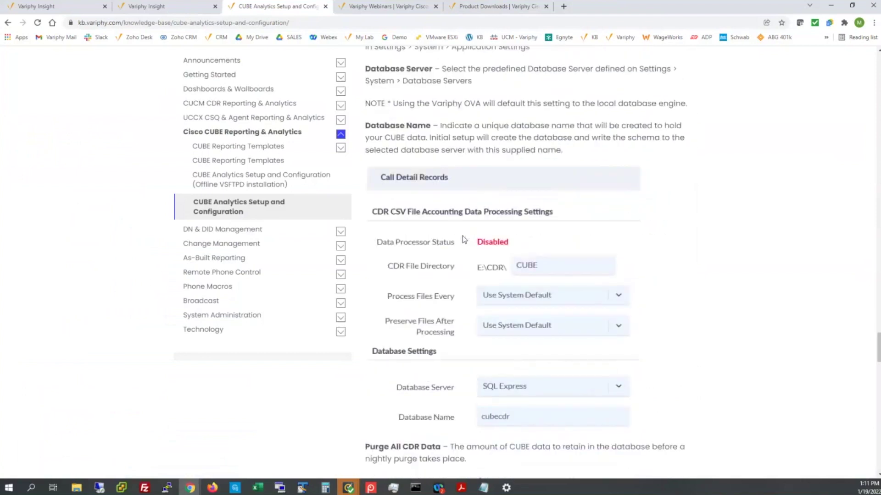
pyautogui.scroll(10, 465, 239)
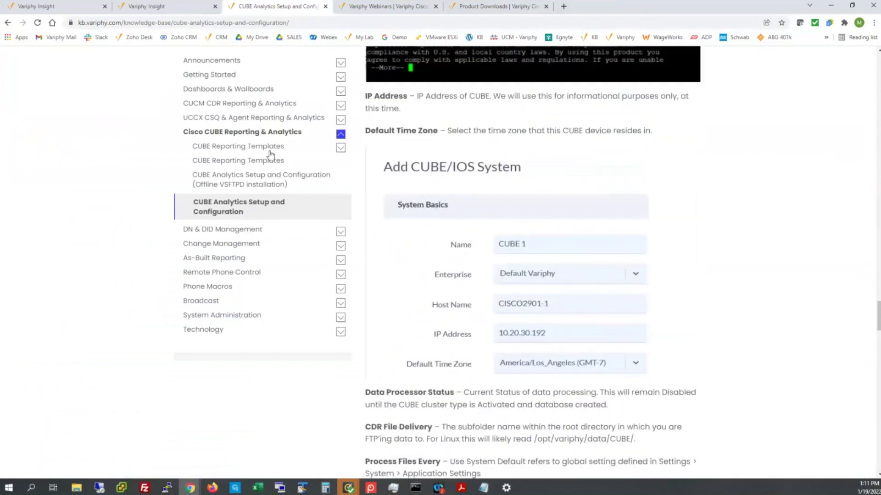
# - Fill in the name, host CISCO2901-1, IP 10.20.30.192 and CDR directory cisco2901
pyautogui.click(166, 7)
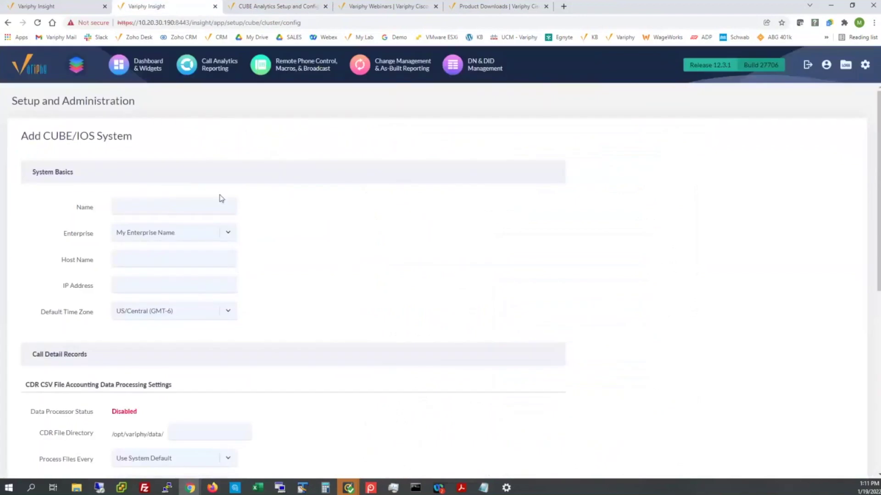
pyautogui.click(178, 209)
pyautogui.click(142, 227)
pyautogui.click(142, 257)
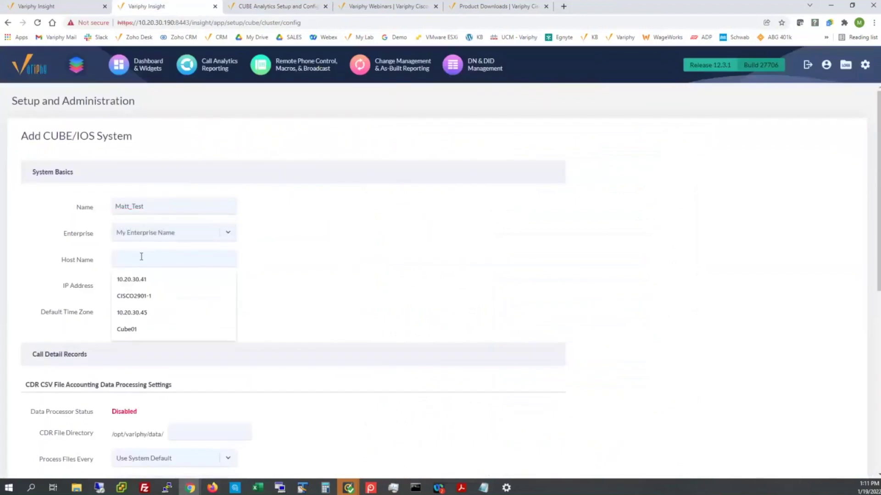
pyautogui.click(144, 296)
pyautogui.click(147, 279)
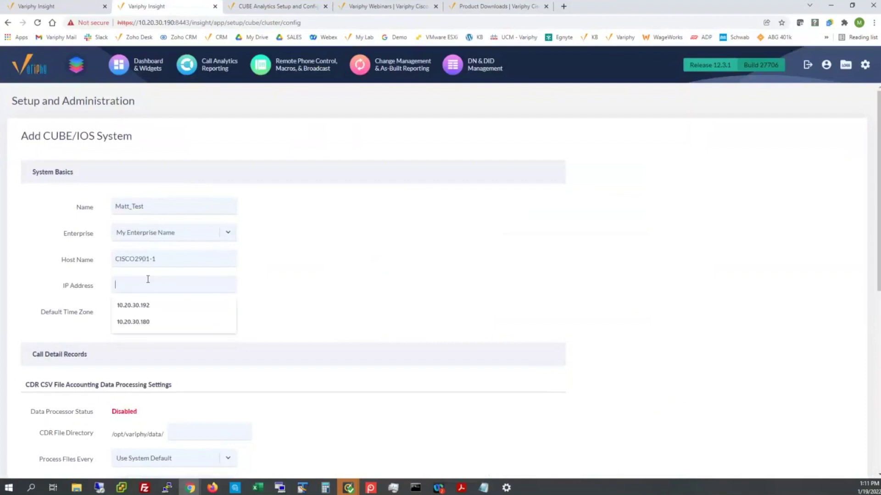
pyautogui.click(144, 305)
pyautogui.scroll(-3, 339, 272)
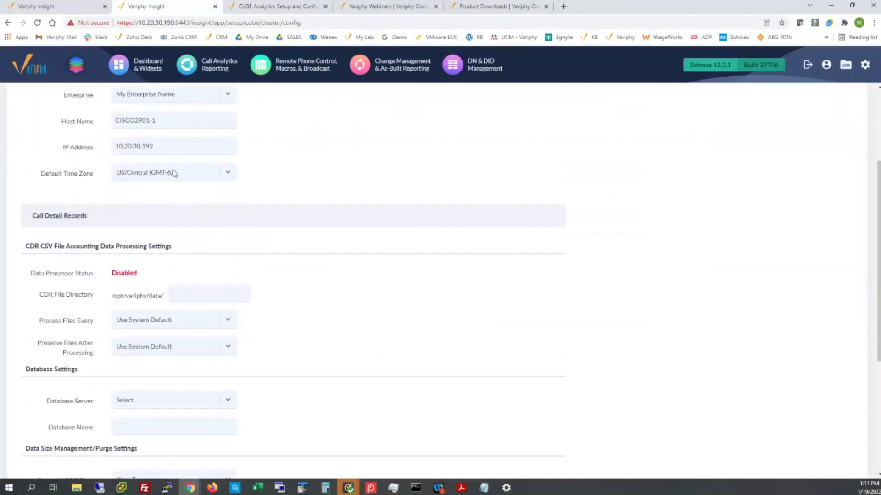
pyautogui.click(193, 286)
pyautogui.click(192, 314)
# - Compare the form with the KB article example and recheck the cisco2901 CDR directory
pyautogui.click(289, 10)
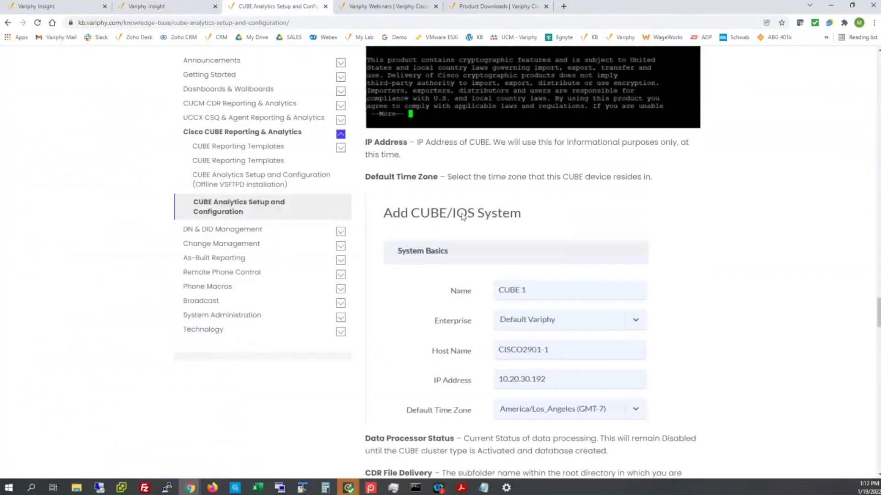
pyautogui.scroll(15, 486, 287)
pyautogui.scroll(20, 486, 286)
pyautogui.scroll(3, 485, 286)
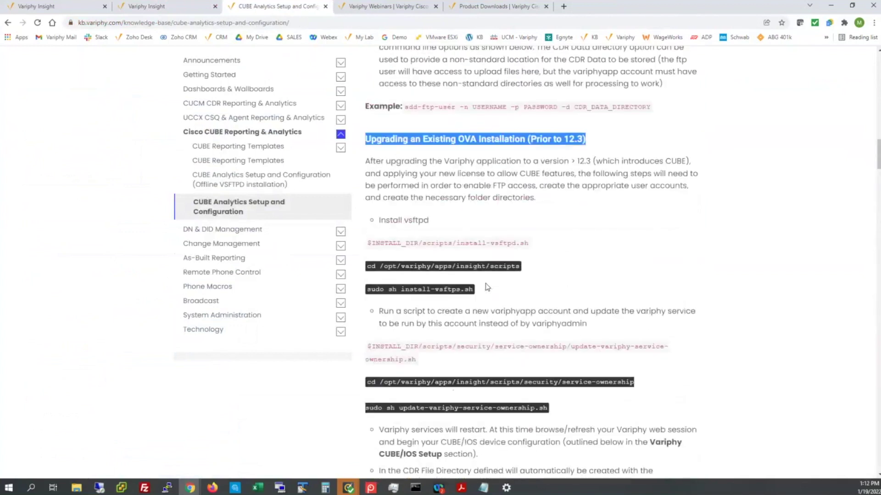
pyautogui.scroll(-7, 468, 257)
pyautogui.scroll(1, 456, 231)
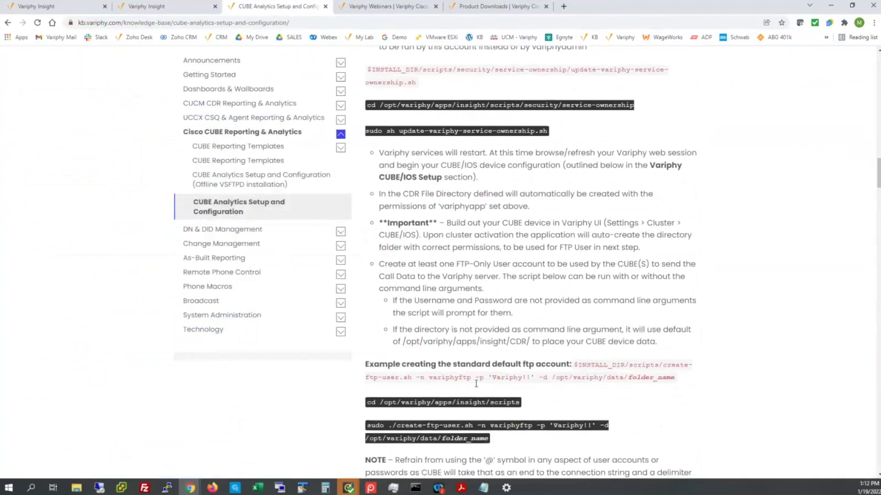
pyautogui.click(170, 7)
pyautogui.scroll(1, 222, 287)
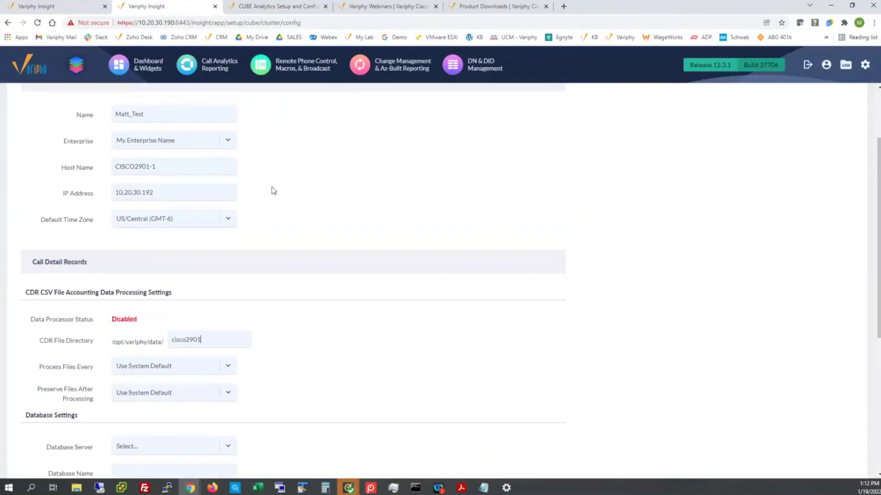
pyautogui.click(179, 338)
pyautogui.moveTo(172, 340); pyautogui.dragTo(202, 342)
pyautogui.click(197, 321)
# - Choose Local MySQL with database name cube_db and save the system
pyautogui.scroll(-4, 301, 344)
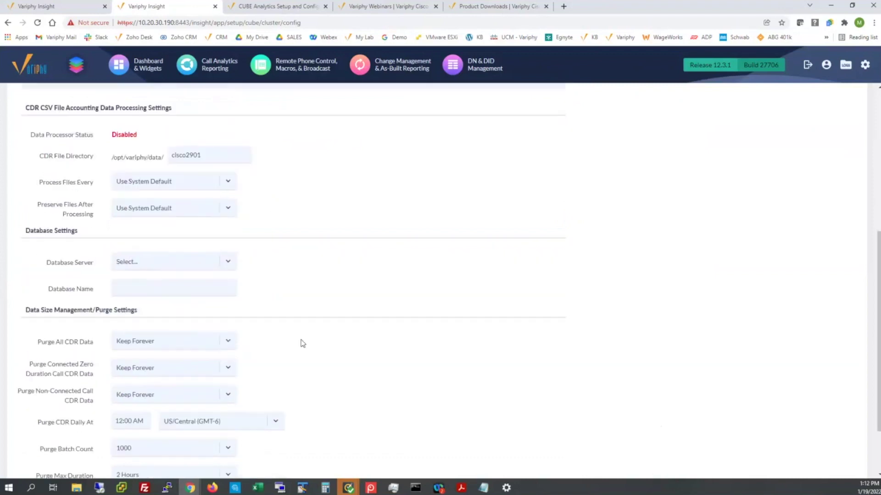
pyautogui.click(170, 271)
pyautogui.click(154, 278)
pyautogui.click(152, 286)
pyautogui.click(142, 309)
pyautogui.scroll(-1, 307, 284)
pyautogui.scroll(-1, 308, 284)
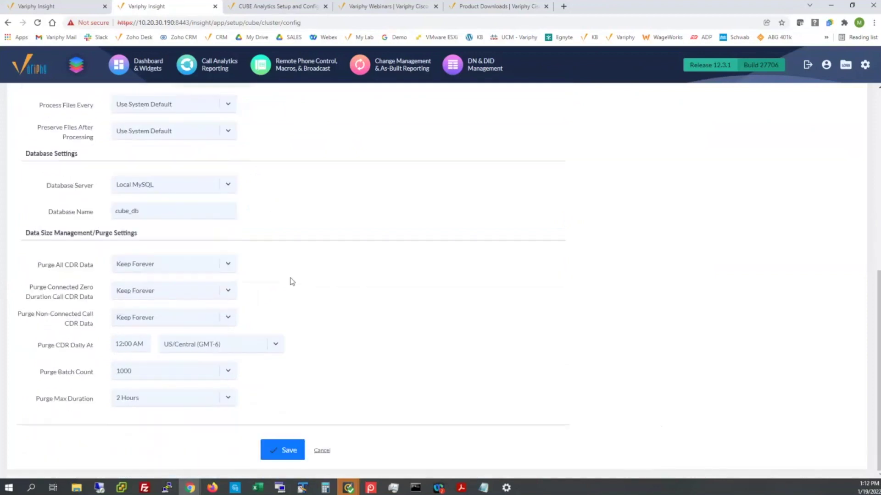
pyautogui.click(285, 452)
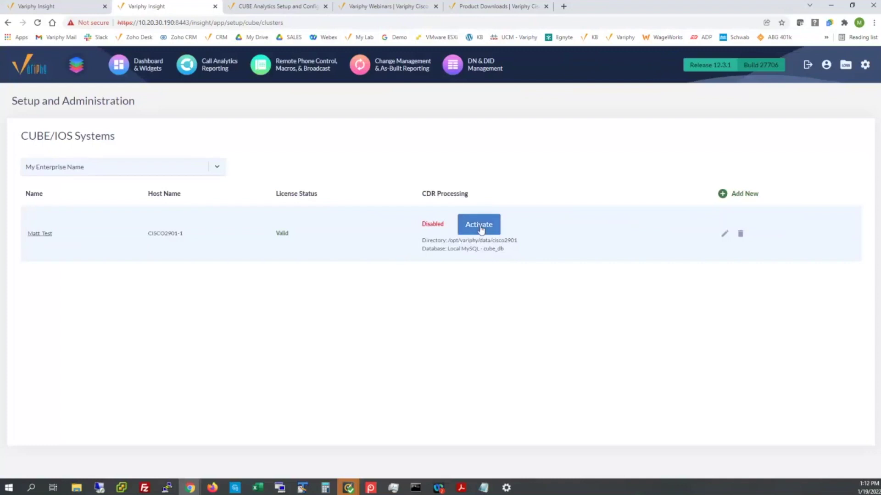
# - Activate CDR processing for CISCO2901-1, creating cube_db, and copy the /opt/variphy/data/cisco2901 directory path
pyautogui.click(479, 228)
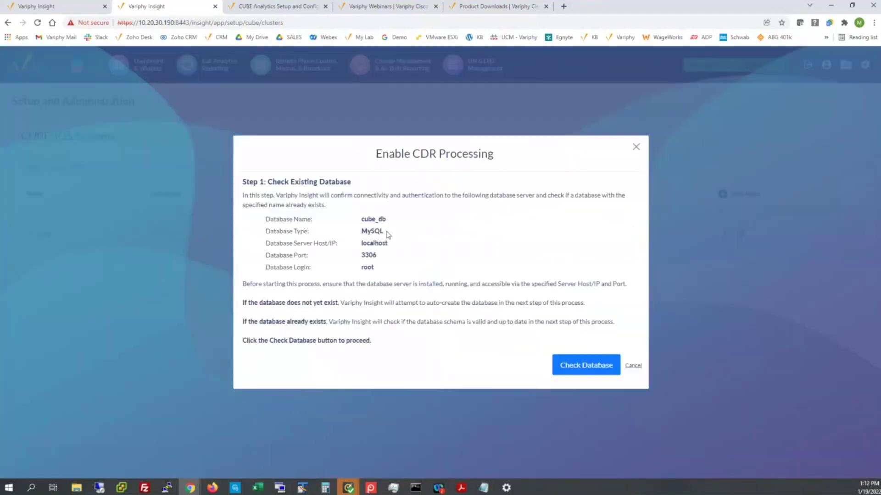
pyautogui.click(569, 365)
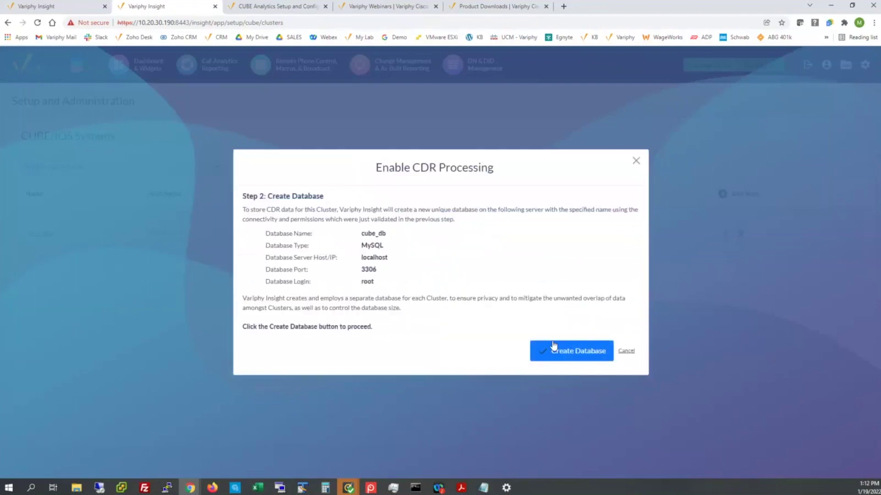
pyautogui.click(554, 346)
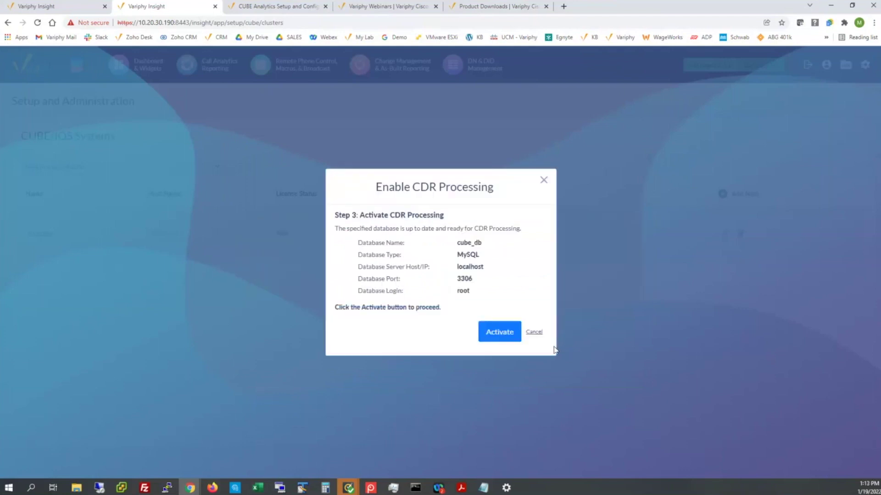
pyautogui.click(507, 334)
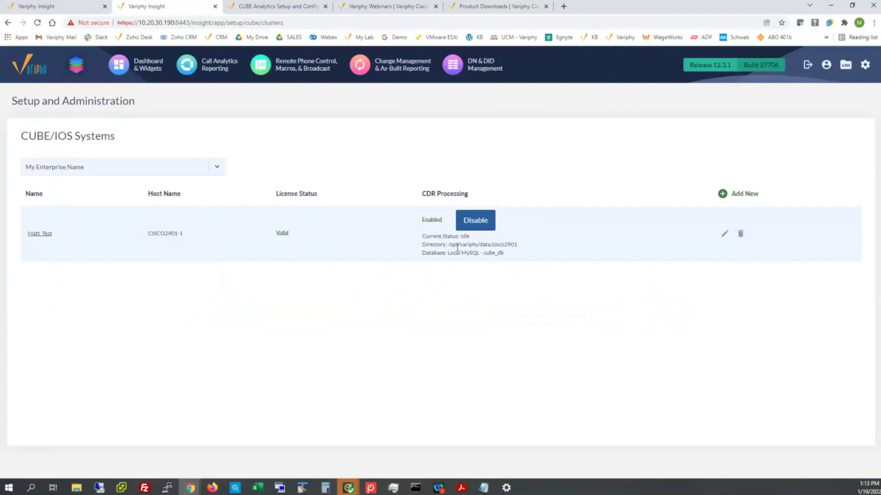
pyautogui.moveTo(449, 246); pyautogui.dragTo(521, 248)
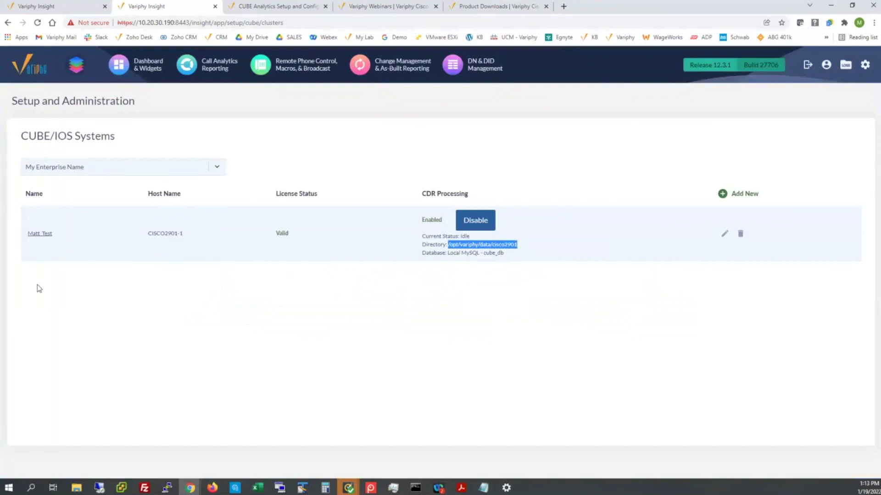
pyautogui.hotkey('alt', 'Tab')
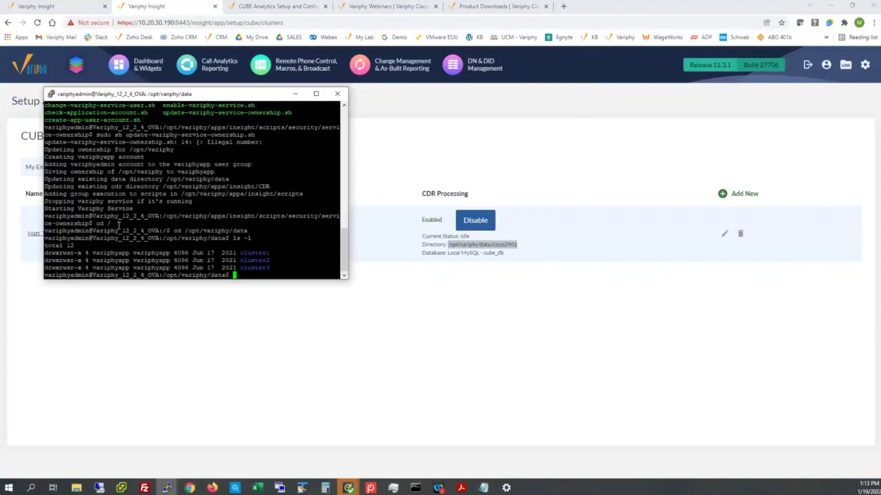
# - Return the server shell to the root directory with cd / and bring PuTTY back to the front
pyautogui.write('cd /')
pyautogui.press('Return')
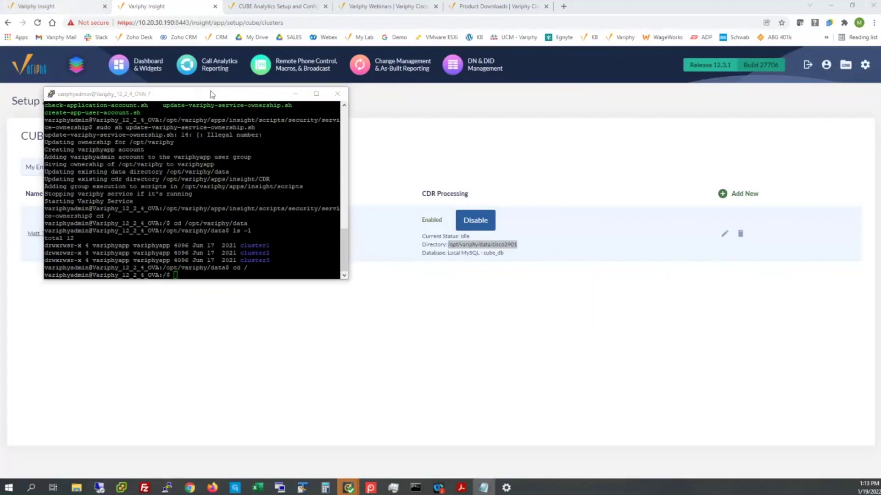
pyautogui.click(244, 5)
pyautogui.click(244, 6)
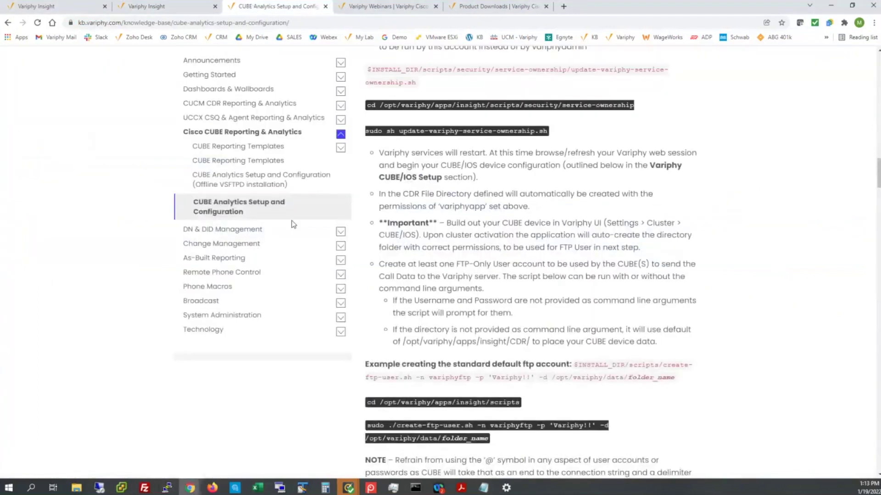
pyautogui.scroll(-5, 291, 222)
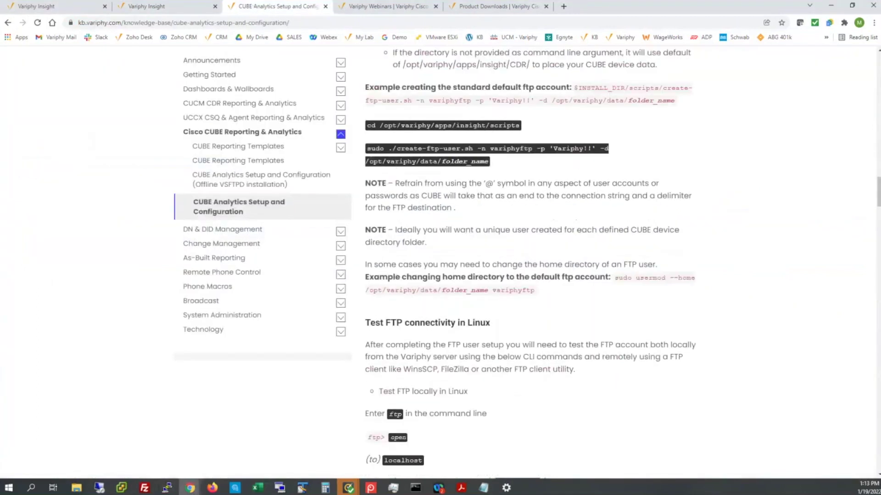
pyautogui.hotkey('alt', 'Tab')
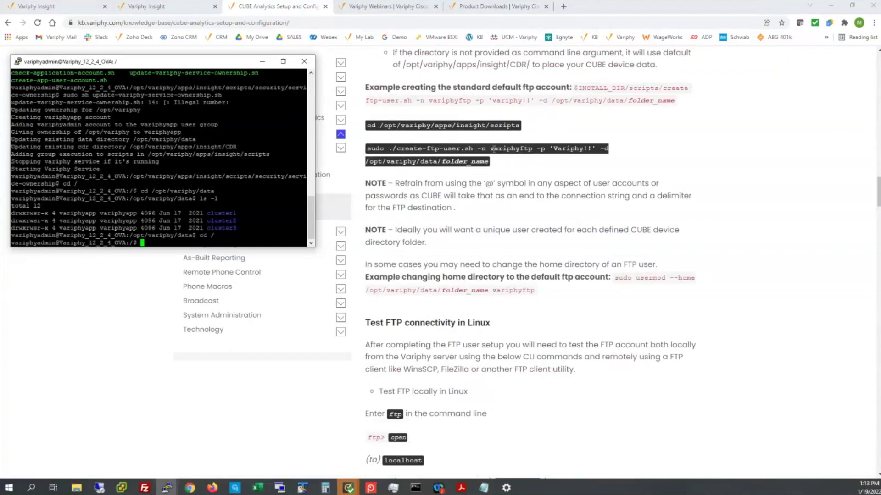
# - Change into the /opt/variphy/apps/insight/scripts directory on the Variphy server
pyautogui.moveTo(491, 148); pyautogui.dragTo(530, 152)
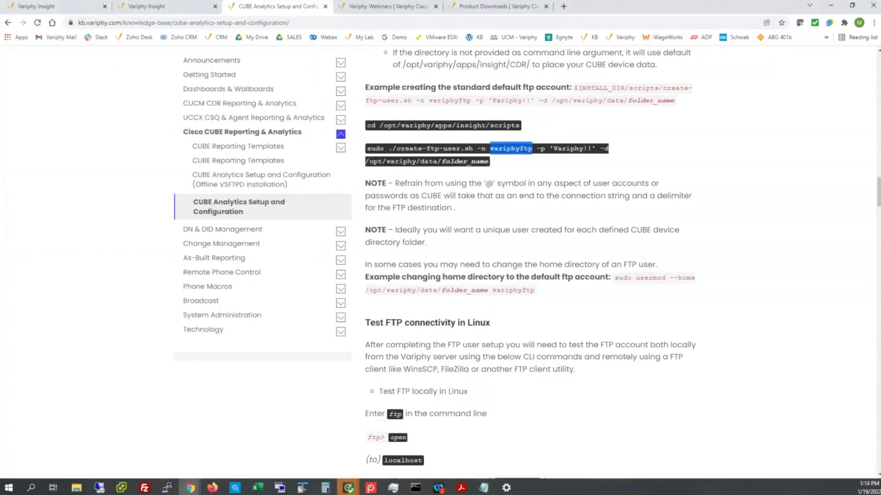
pyautogui.hotkey('alt', 'Tab')
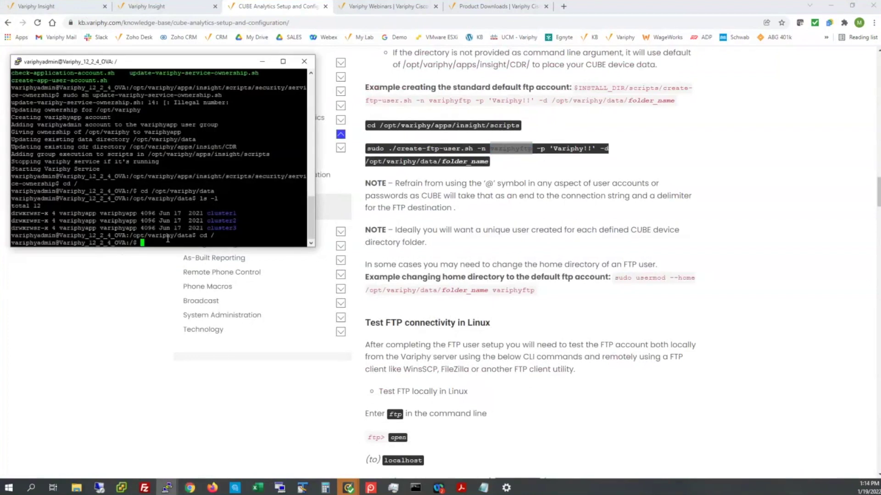
pyautogui.rightClick(167, 239)
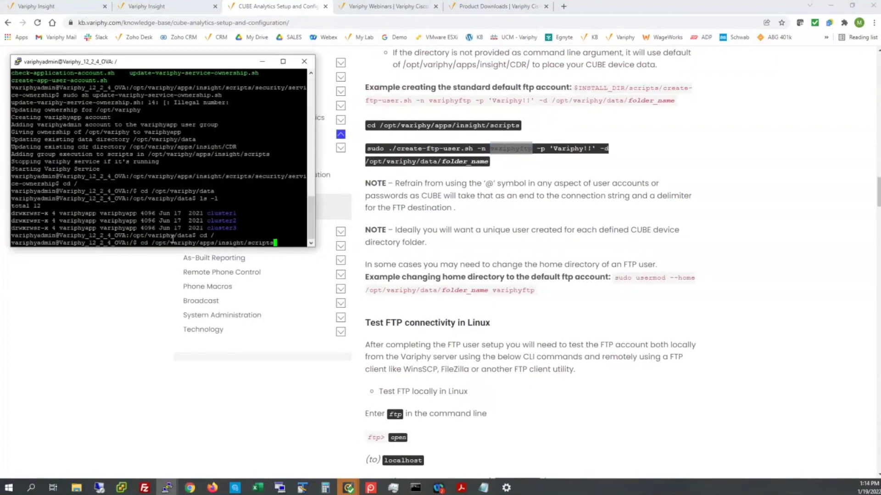
pyautogui.press('Return')
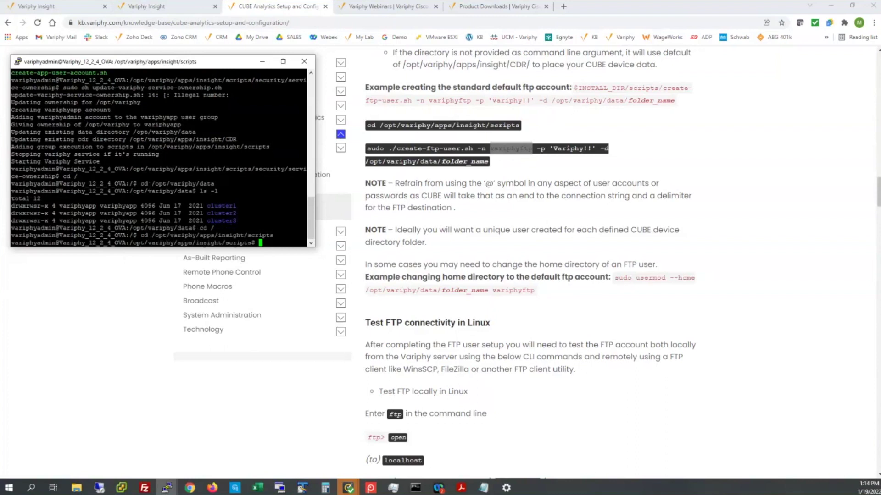
# - Run create-ftp-user.sh to create FTP user cisco2901 homed at /opt/variphy/data/cisco2901
pyautogui.hotkey('alt', 'Tab')
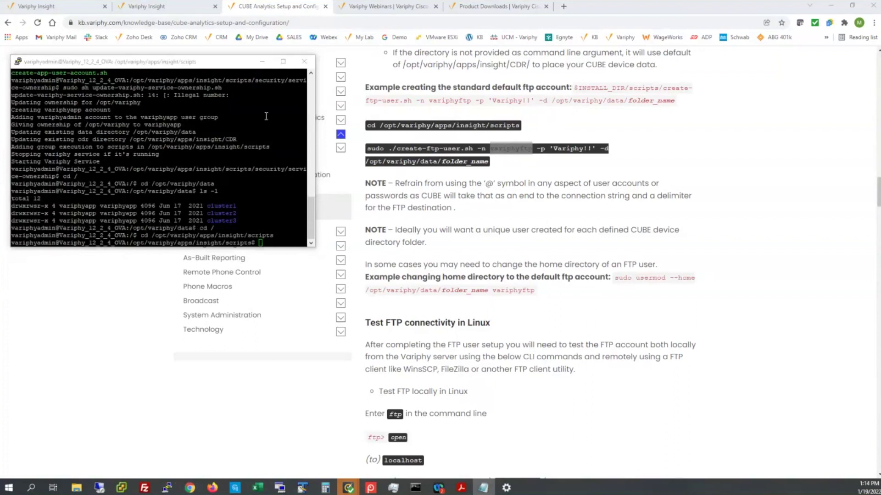
pyautogui.rightClick(269, 243)
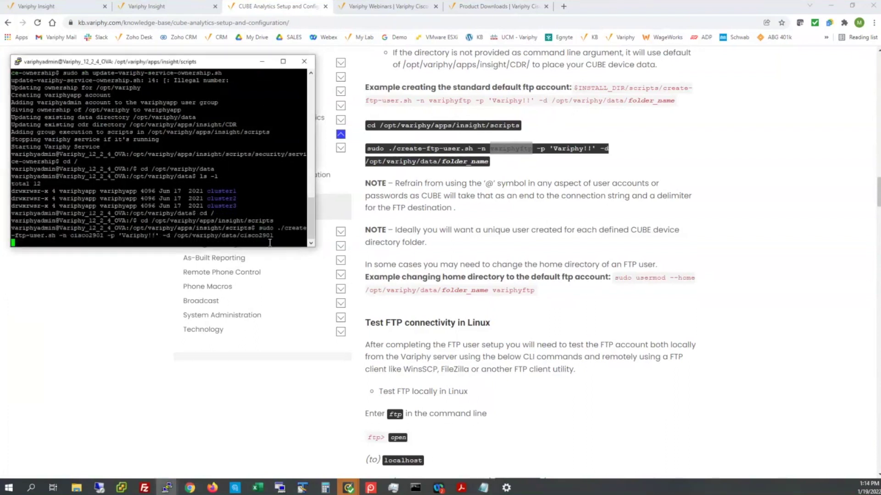
pyautogui.press('Return')
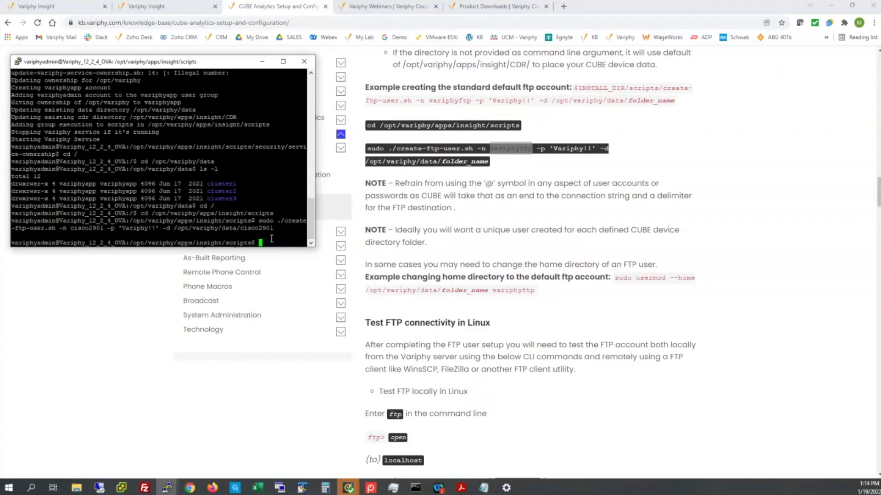
pyautogui.scroll(-3, 501, 261)
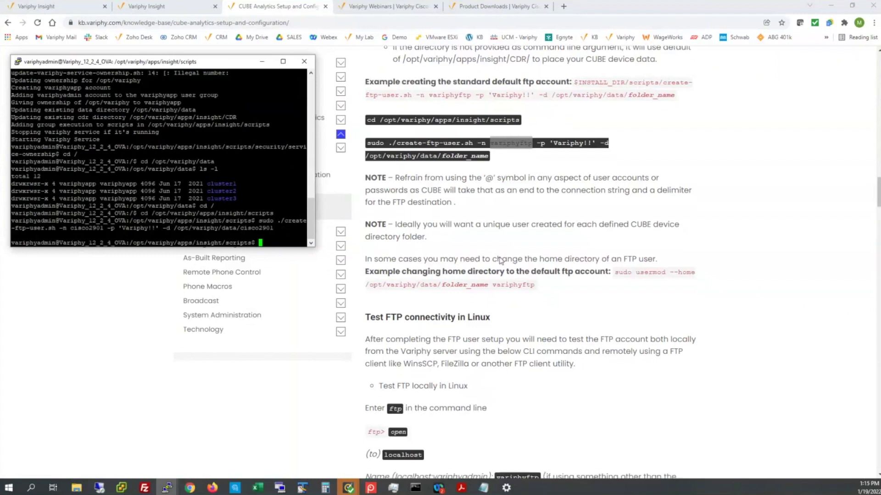
pyautogui.scroll(-3, 501, 261)
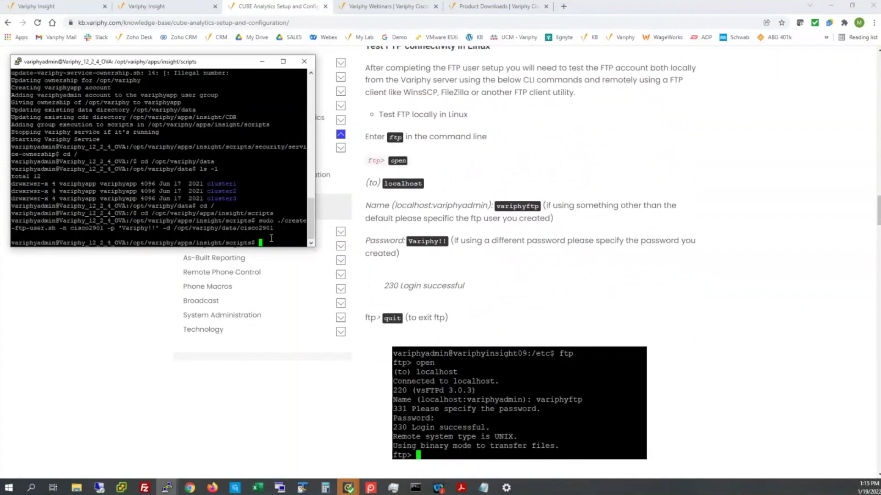
# - Open an ftp connection to localhost and log in as cisco2901 with its password
pyautogui.write('ftp')
pyautogui.press('Return')
pyautogui.write('open')
pyautogui.press('Return')
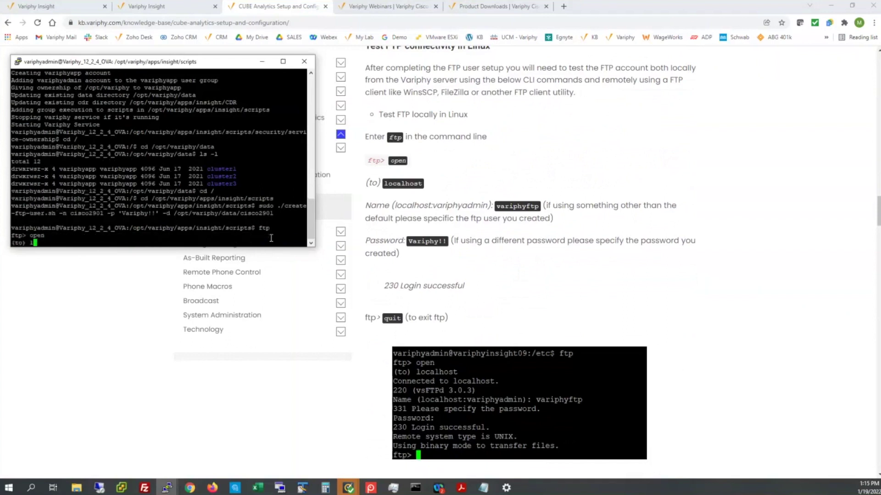
pyautogui.write('localhost')
pyautogui.press('Return')
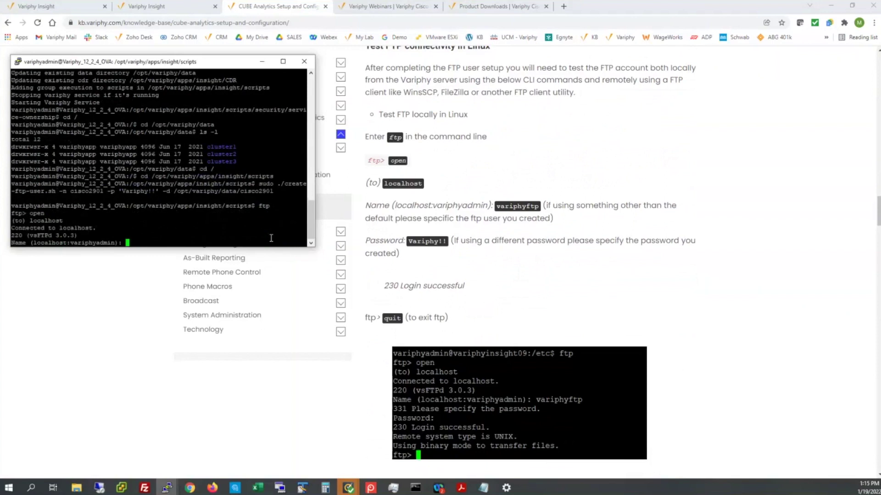
pyautogui.write('cisco2901')
pyautogui.press('Return')
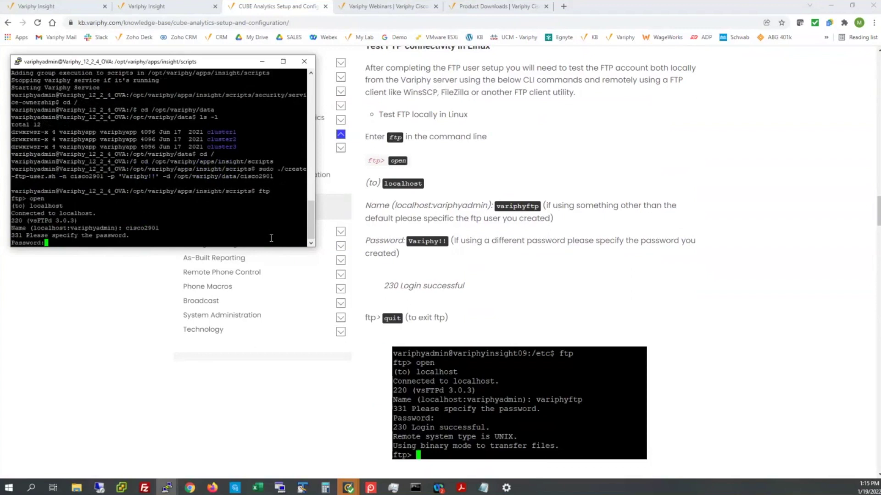
pyautogui.press('Return')
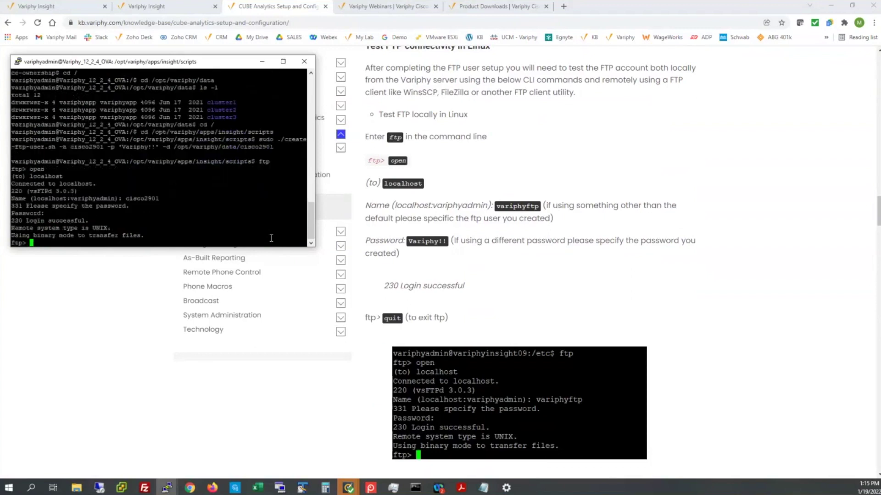
# - List the FTP home folder, showing the progress folder, then quit ftp
pyautogui.write('dir')
pyautogui.press('Return')
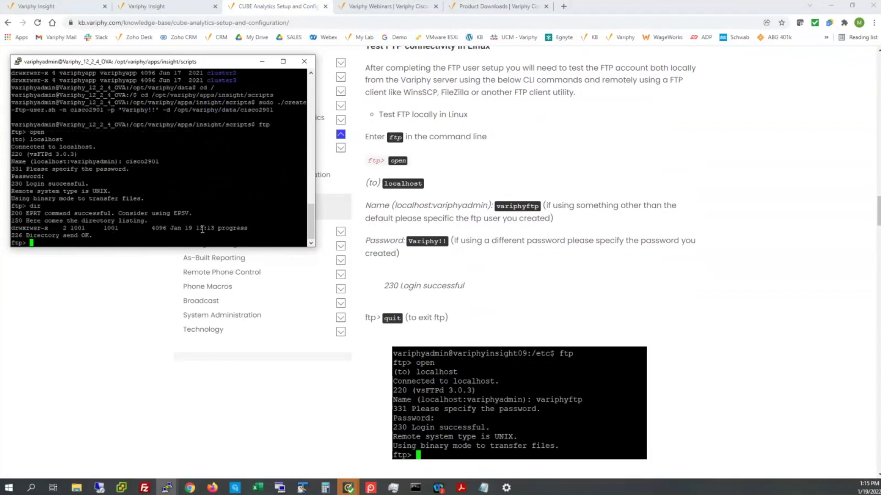
pyautogui.write('quit')
pyautogui.press('Return')
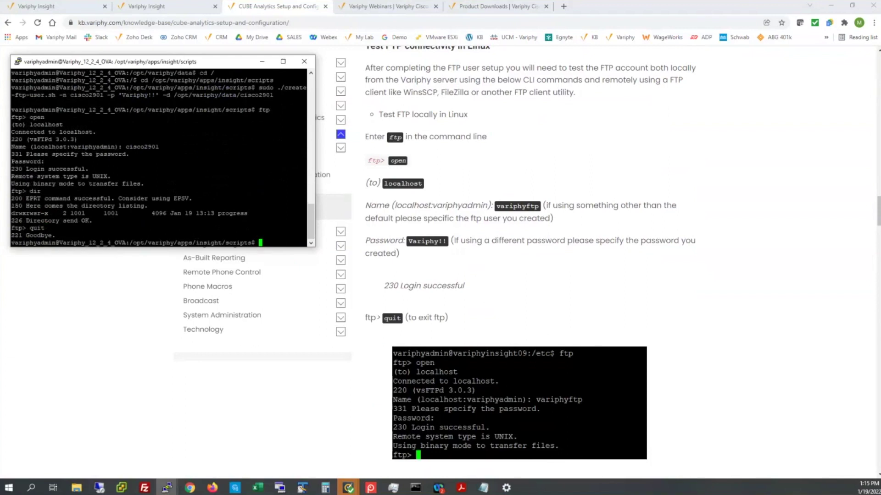
# - Quickconnect FileZilla to ftp://10.20.30.190 as cisco2901 using the account password
pyautogui.hotkey('alt', 'Tab')
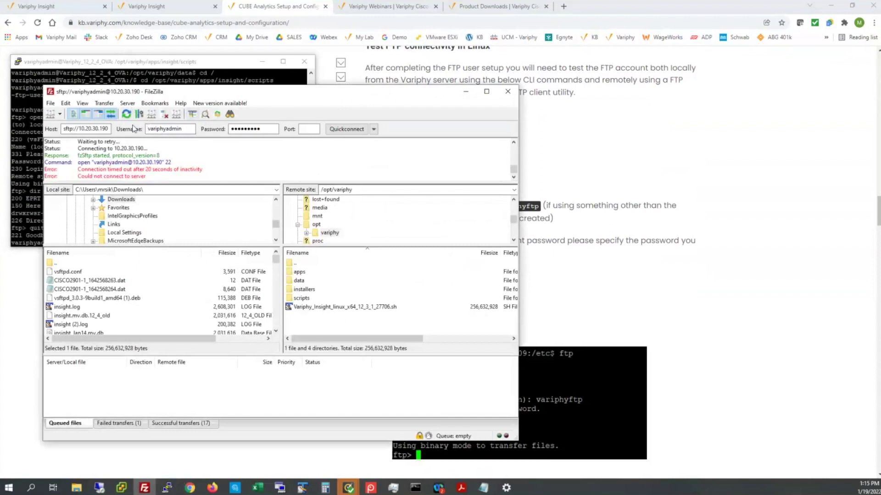
pyautogui.click(62, 129)
pyautogui.press('Delete')
pyautogui.press('Tab')
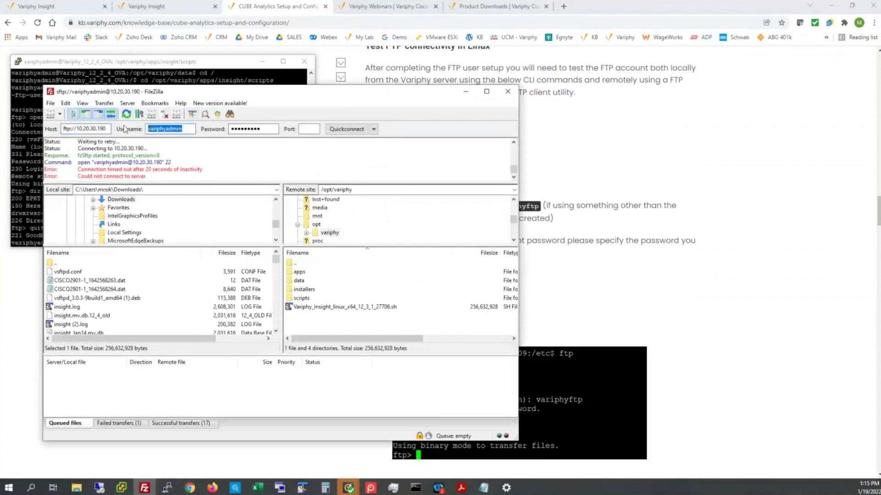
pyautogui.write('csico')
pyautogui.press('BackSpace')
pyautogui.press('BackSpace')
pyautogui.press('BackSpace')
pyautogui.press('BackSpace')
pyautogui.write('isco2901')
pyautogui.press('Tab')
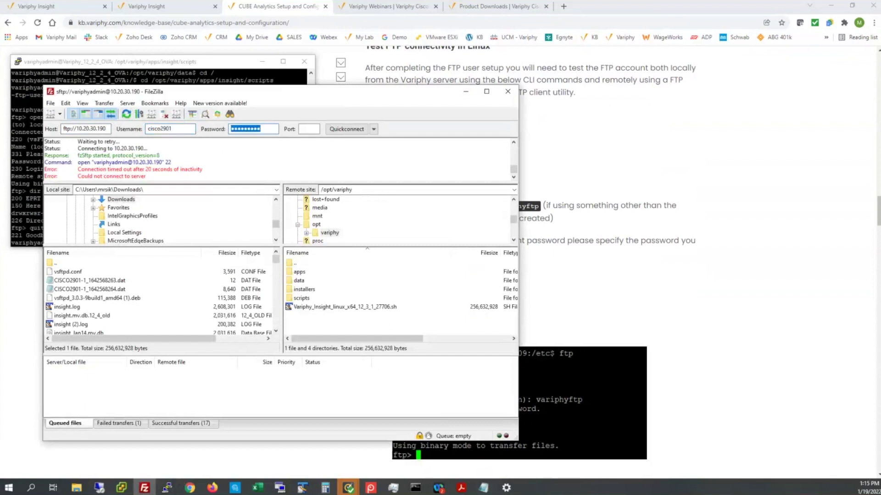
pyautogui.write('cisco2901')
pyautogui.write('21')
pyautogui.click(343, 129)
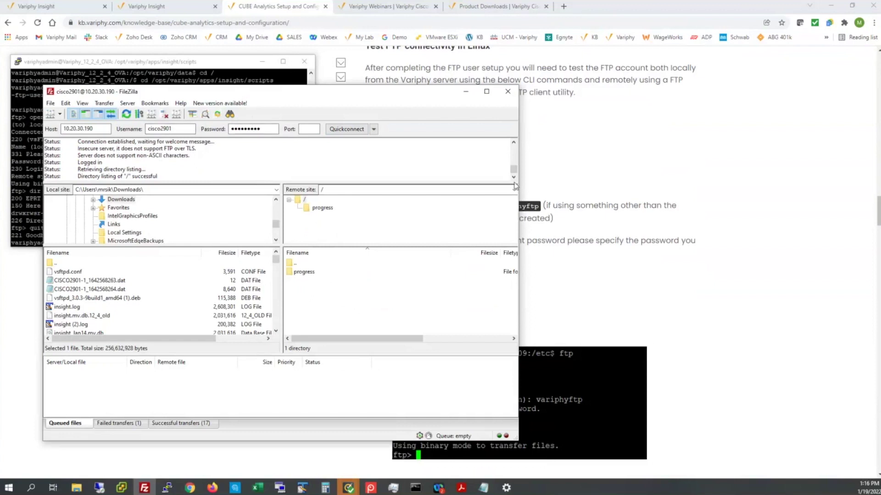
# - Upload CISCO2901-1_1642568263.dat into the FTP root folder, then minimize FileZilla
pyautogui.moveTo(238, 93); pyautogui.dragTo(517, 187)
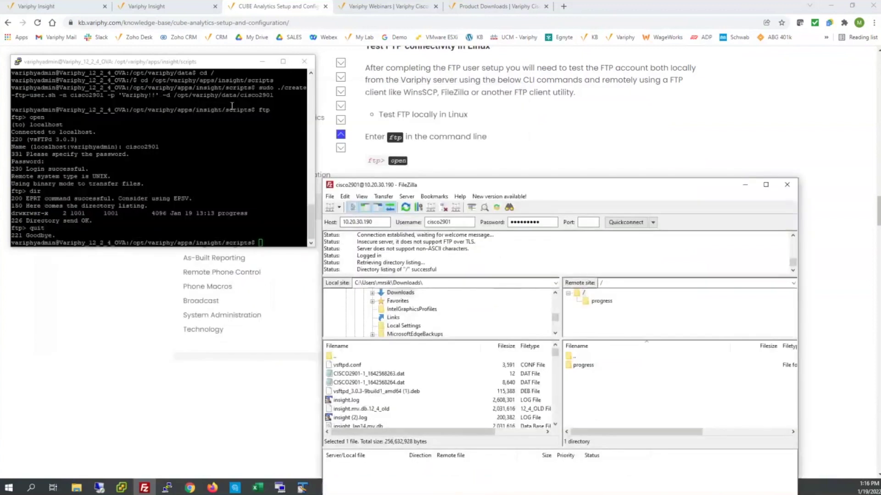
pyautogui.moveTo(181, 95); pyautogui.dragTo(309, 96)
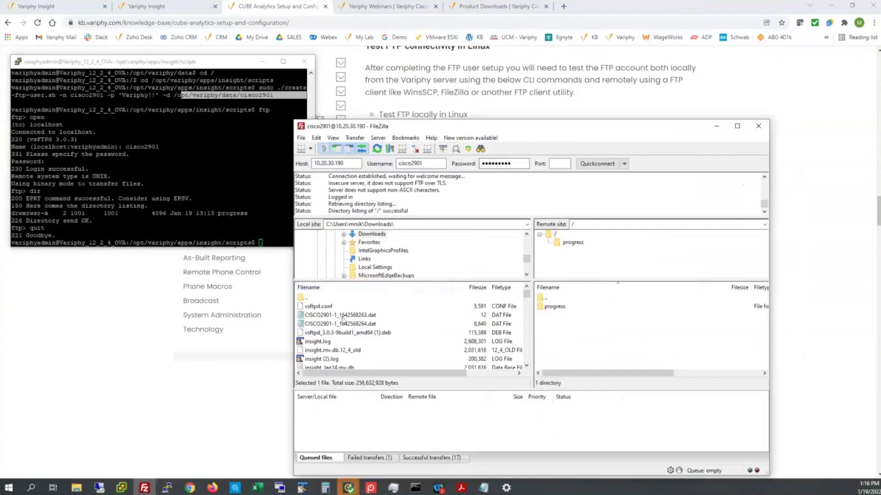
pyautogui.moveTo(343, 316); pyautogui.dragTo(590, 362)
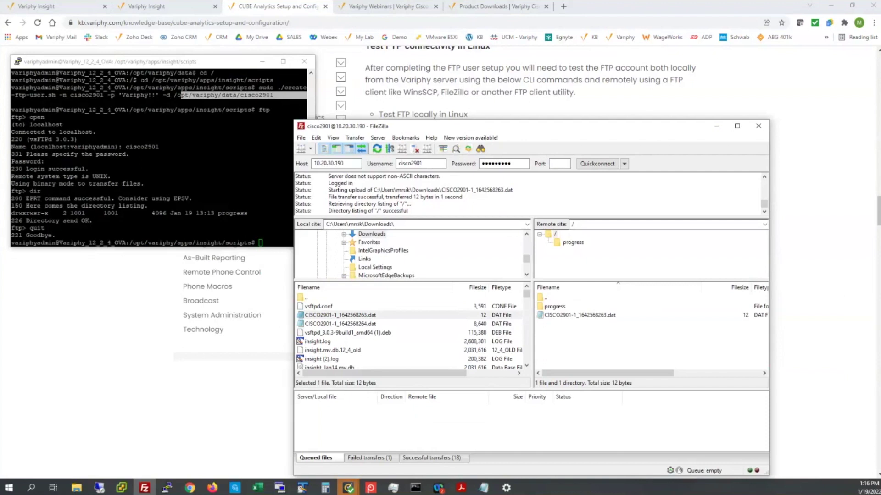
pyautogui.click(139, 180)
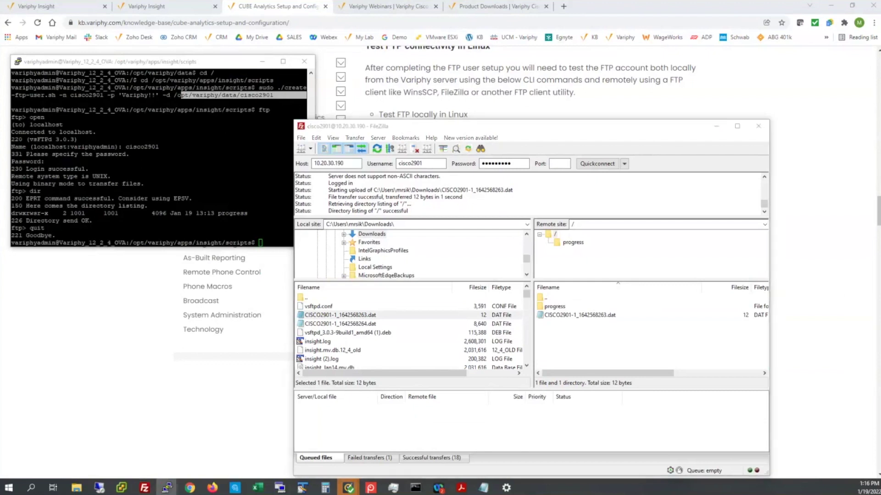
pyautogui.click(717, 127)
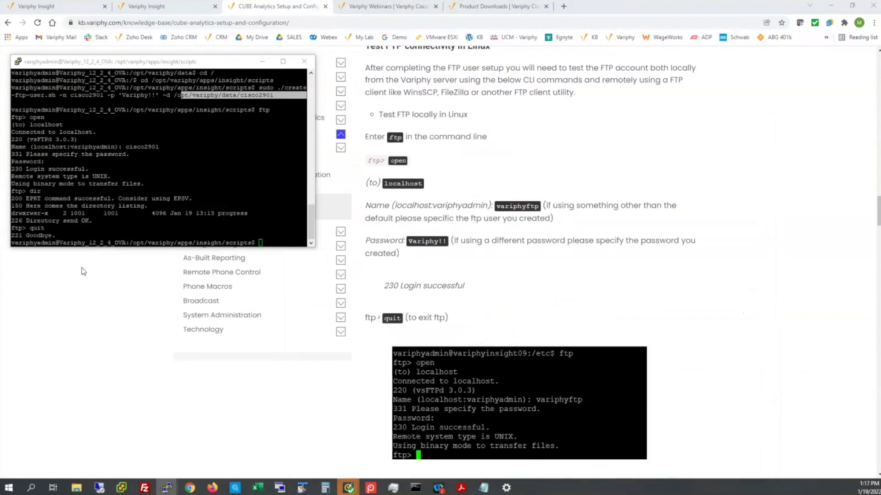
# - Scroll the article to the CUBE Configurations table and copy the primary ftp command
pyautogui.scroll(20, 698, 263)
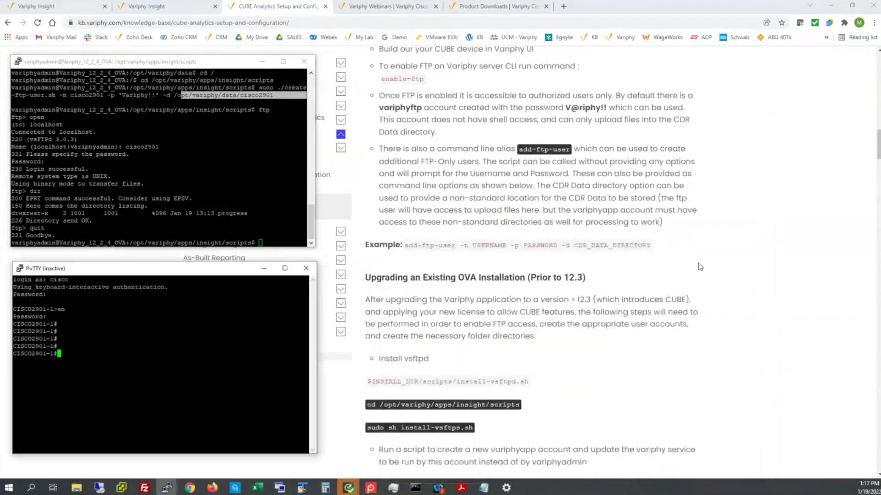
pyautogui.scroll(-20, 698, 263)
pyautogui.scroll(-20, 698, 264)
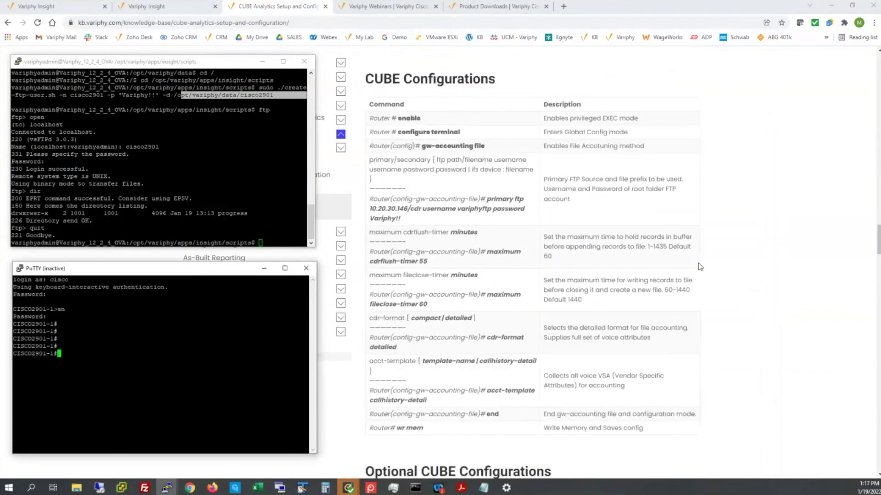
pyautogui.scroll(6, 698, 263)
pyautogui.scroll(-5, 676, 282)
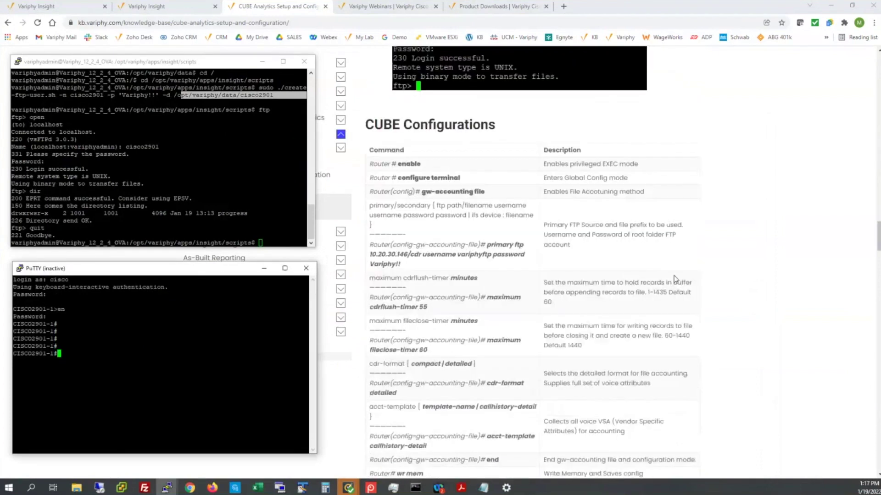
pyautogui.scroll(-1, 456, 156)
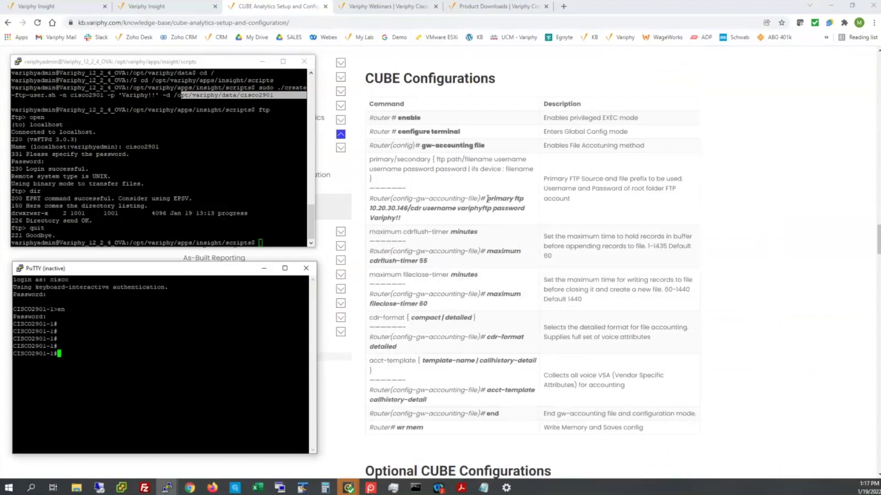
pyautogui.moveTo(487, 199); pyautogui.dragTo(522, 221)
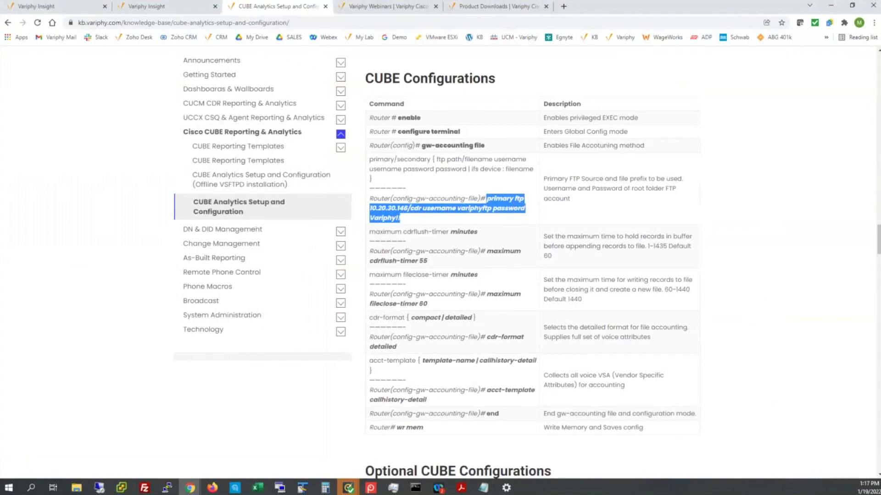
pyautogui.hotkey('alt', 'Tab')
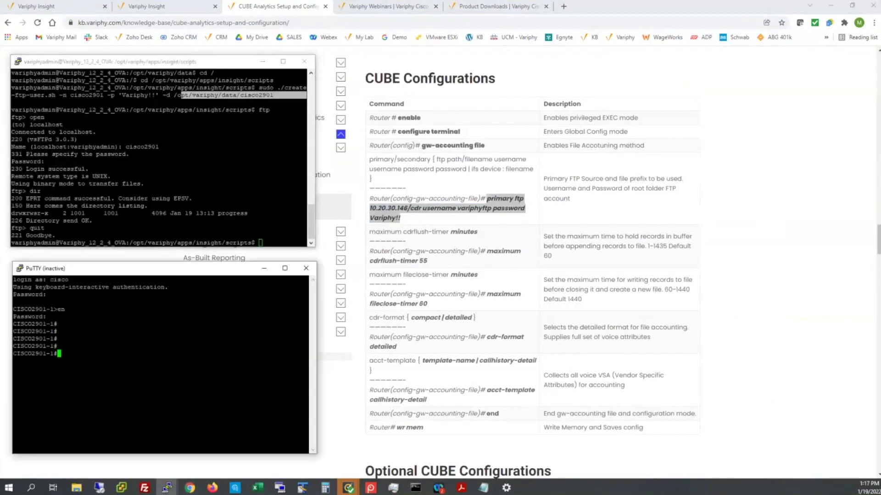
# - Change into /opt/variphy/data/cisco2901/ and list it, showing the uploaded .dat file
pyautogui.click(272, 235)
pyautogui.write('cd /c')
pyautogui.write('p/')
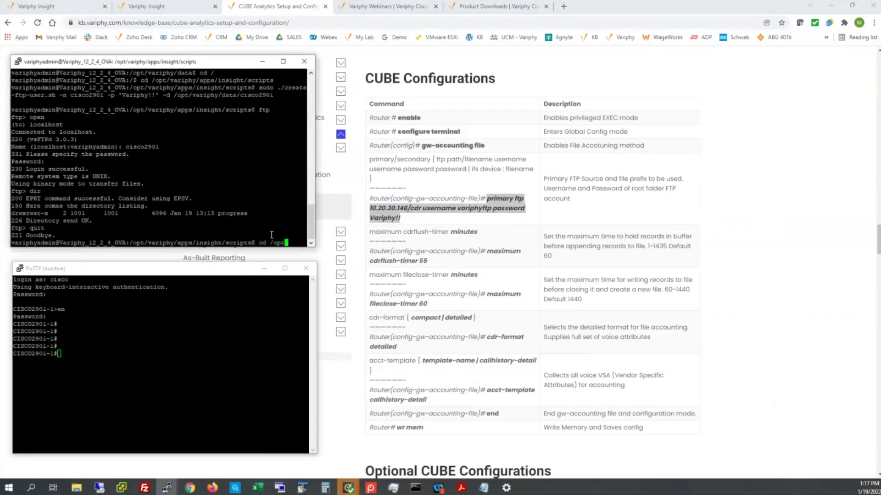
pyautogui.write('/variphy')
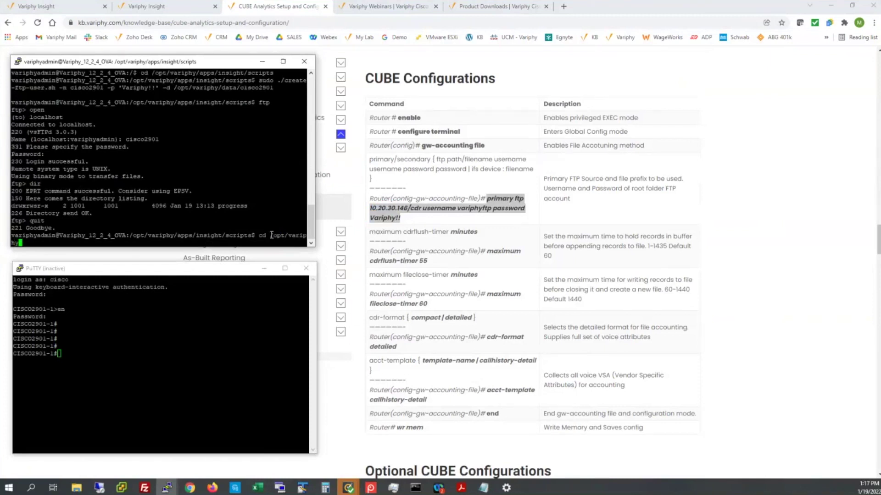
pyautogui.write('/ci')
pyautogui.press('BackSpace')
pyautogui.press('BackSpace')
pyautogui.write('data/cisco2901/')
pyautogui.press('Return')
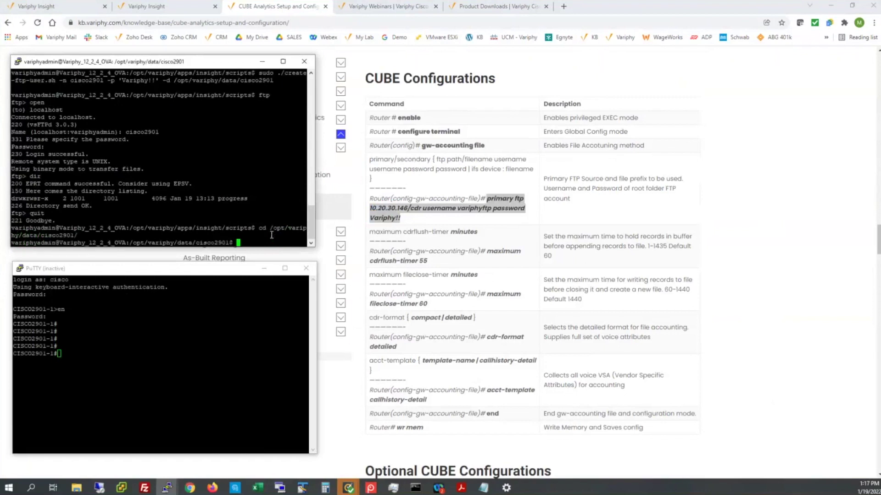
pyautogui.write('ls')
pyautogui.press('Return')
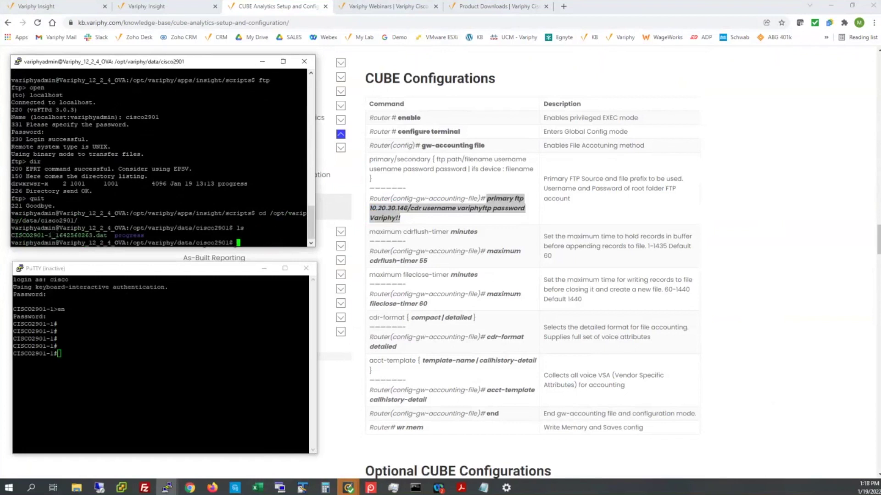
# - Delete the remote CISCO2901-1_1642568263.dat file in FileZilla, then minimize FileZilla
pyautogui.hotkey('alt', 'Tab')
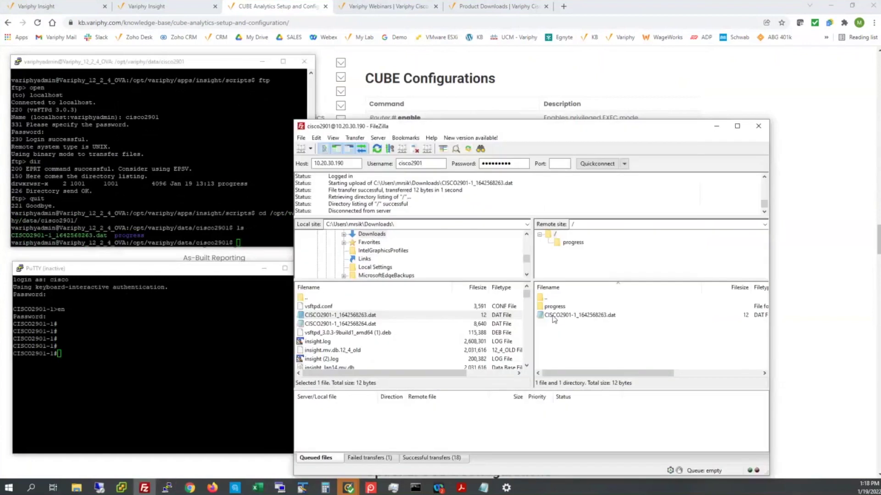
pyautogui.rightClick(554, 317)
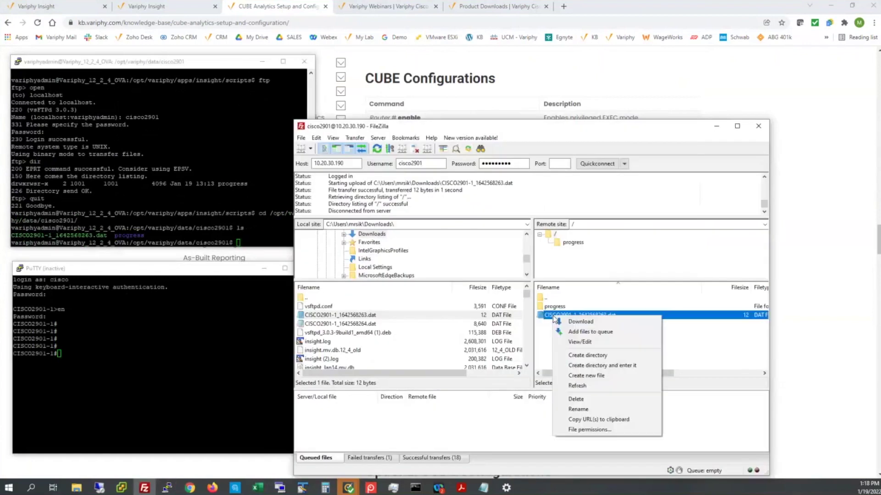
pyautogui.click(580, 401)
pyautogui.click(448, 276)
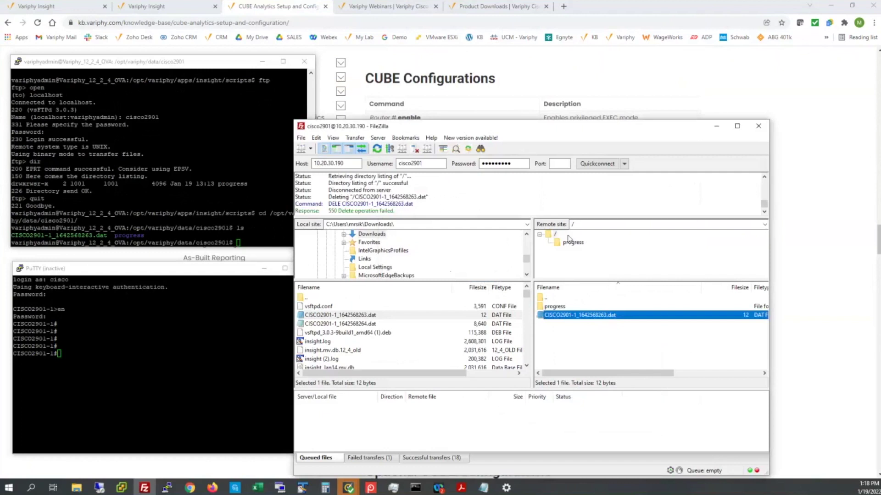
pyautogui.click(716, 127)
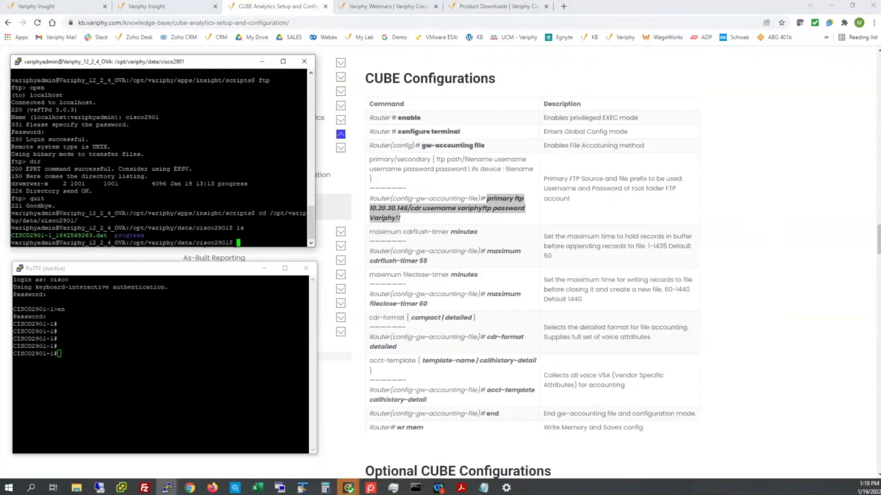
# - Restart the router's PuTTY session from the window's system menu
pyautogui.hotkey('alt', 'Tab')
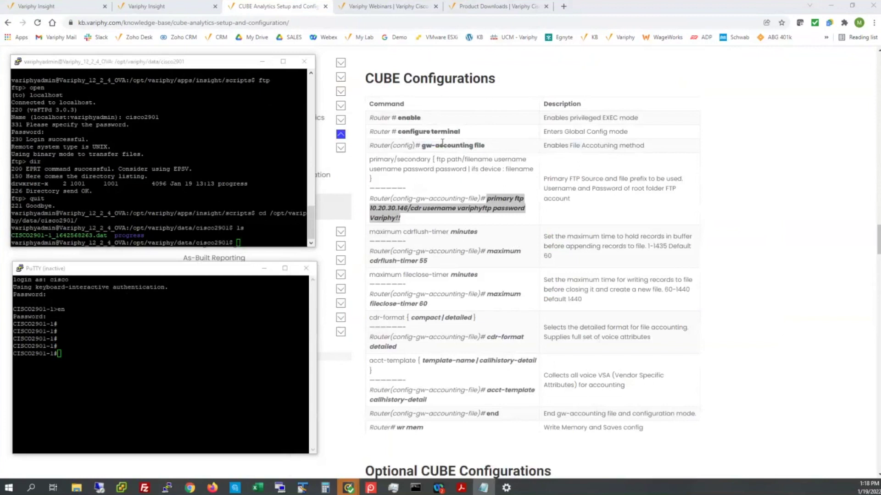
pyautogui.click(69, 357)
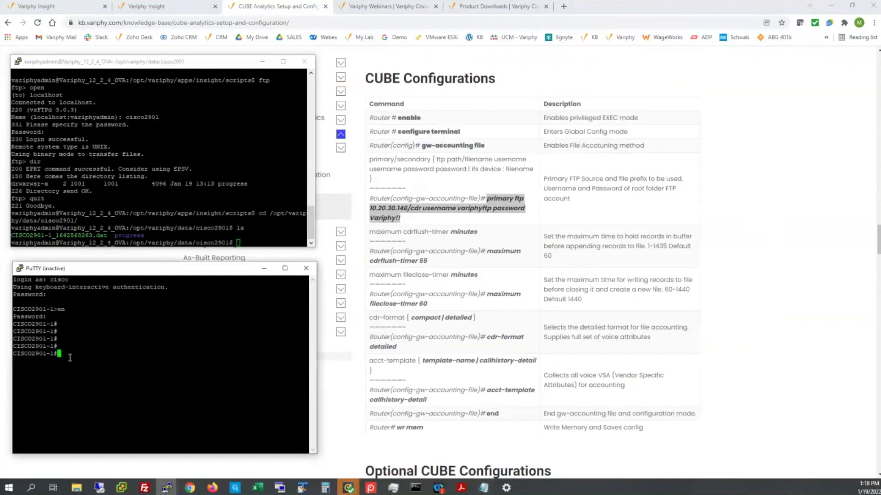
pyautogui.click(21, 272)
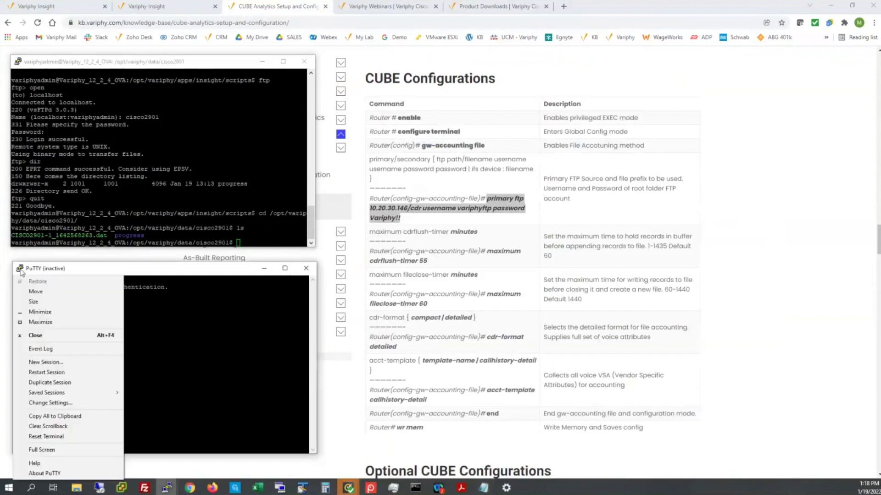
pyautogui.click(50, 373)
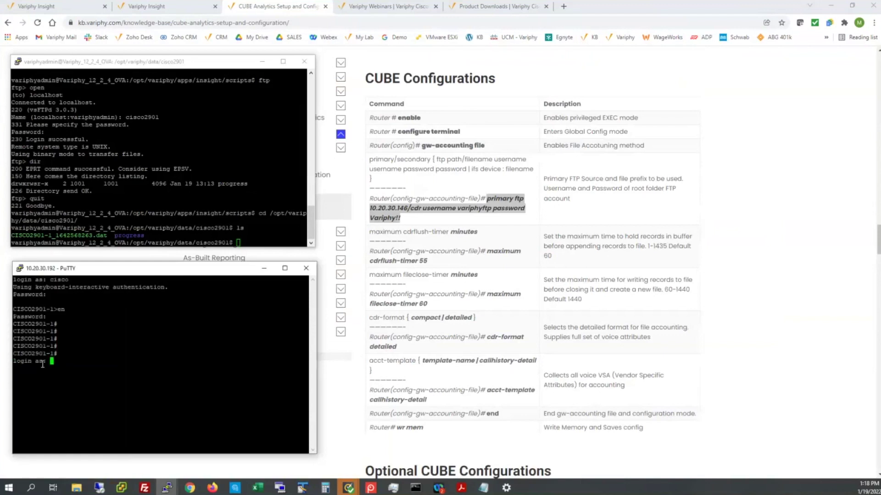
# - Log in as cisco and enter enable mode with the enable password
pyautogui.write('cisco')
pyautogui.press('Return')
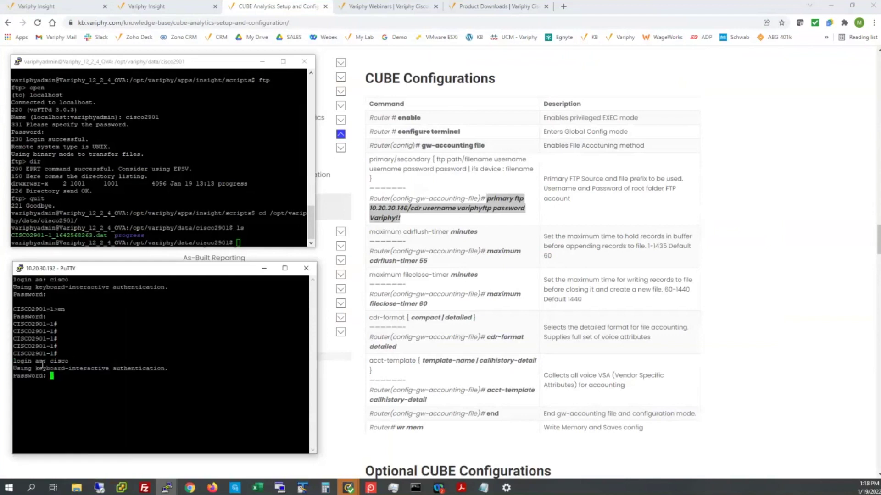
pyautogui.press('Return')
pyautogui.write('en')
pyautogui.press('Return')
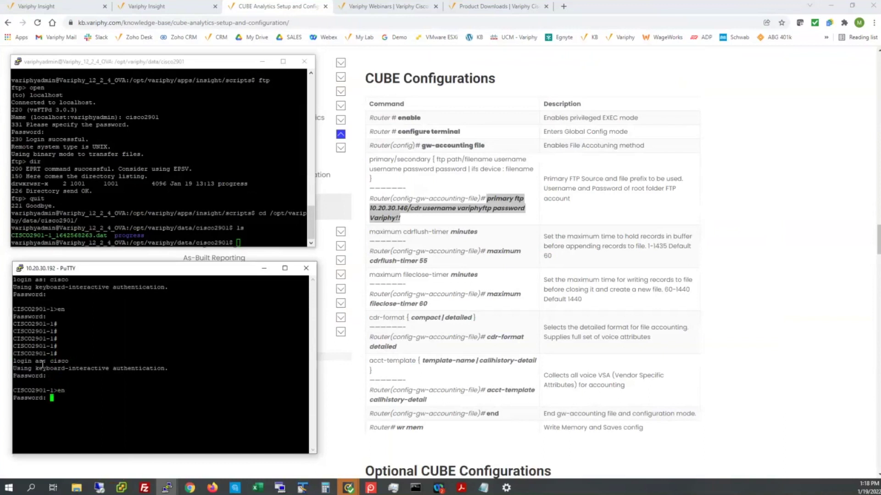
pyautogui.press('Return')
pyautogui.write('en')
pyautogui.press('Return')
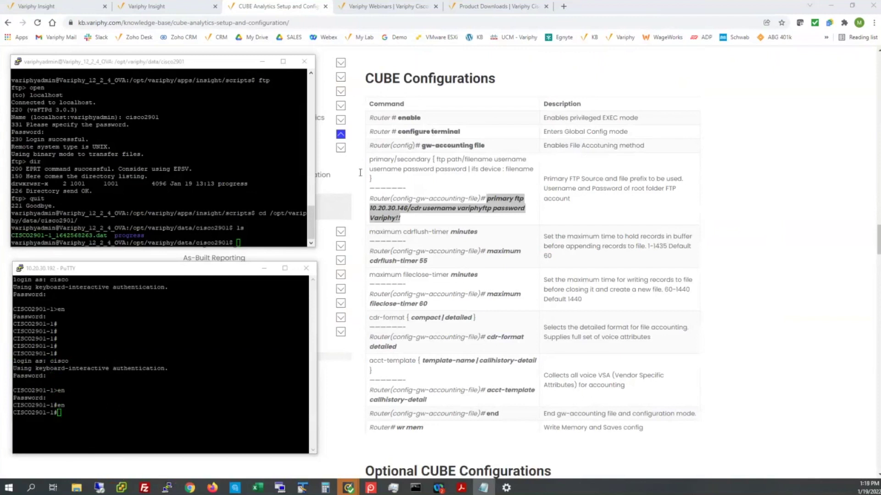
# - Enter gw-accounting file configuration and set primary ftp 10.20.30.190/cdr with the FTP account credentials
pyautogui.rightClick(114, 392)
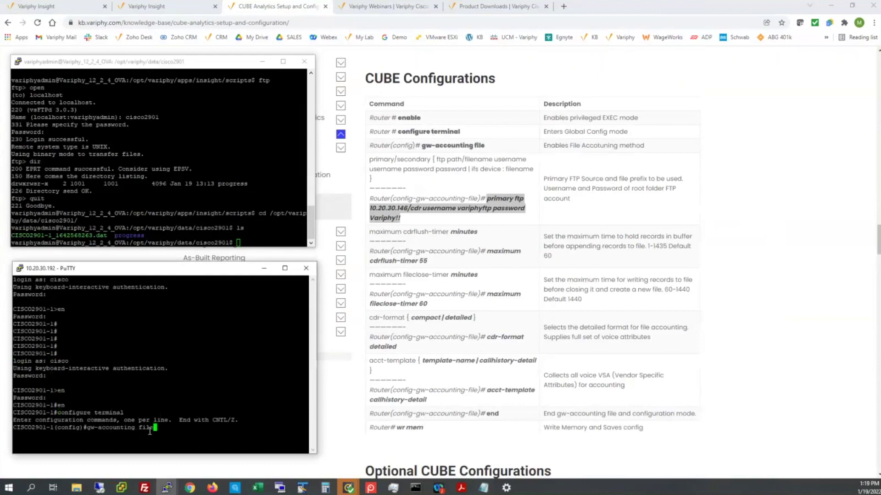
pyautogui.press('Return')
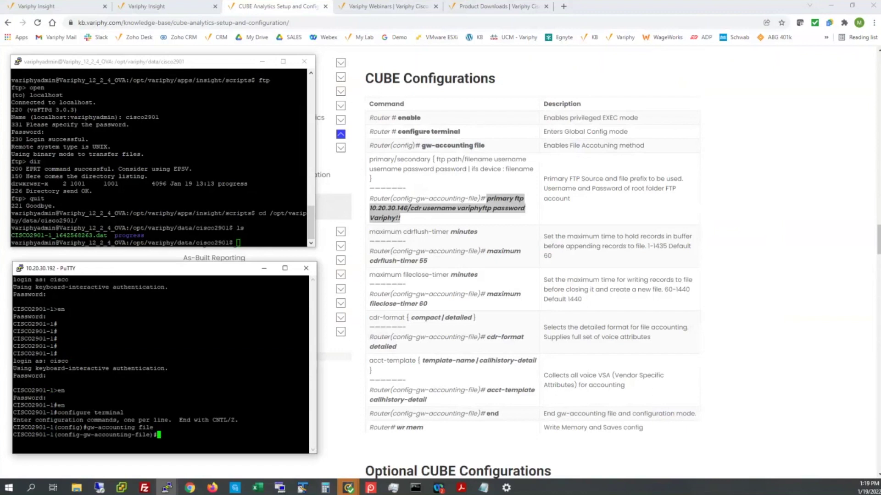
pyautogui.hotkey('alt', 'Tab')
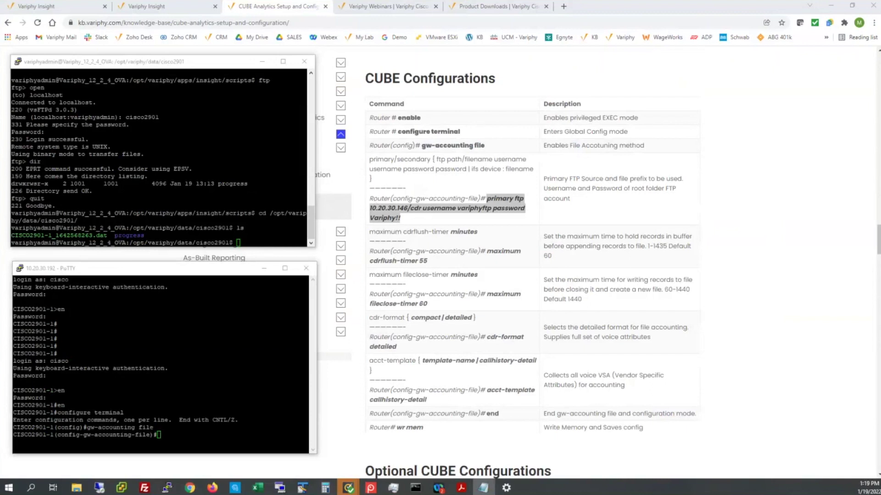
pyautogui.rightClick(173, 437)
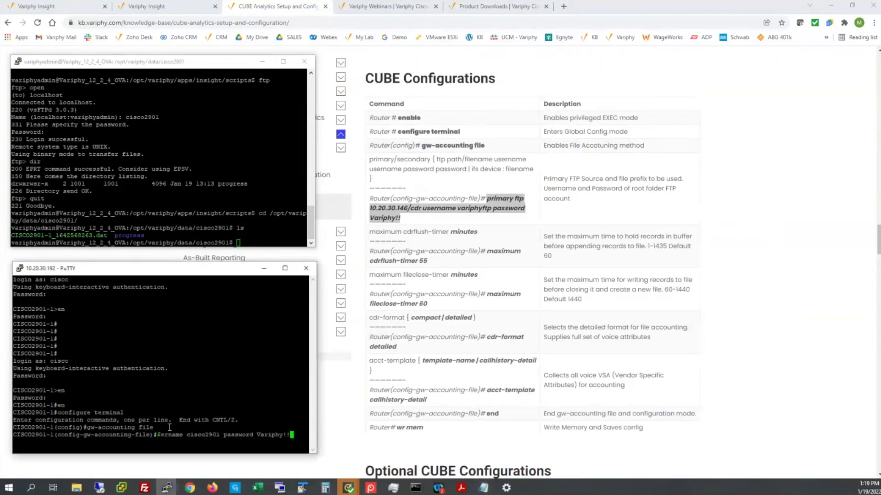
pyautogui.press('Left')
pyautogui.press('Left')
pyautogui.press('Left')
pyautogui.press('Left')
pyautogui.press('Left')
pyautogui.press('Left')
pyautogui.press('Left')
pyautogui.press('Left')
pyautogui.press('Left')
pyautogui.press('Left')
pyautogui.press('Left')
pyautogui.press('Left')
pyautogui.press('Left')
pyautogui.press('Left')
pyautogui.press('Left')
pyautogui.press('Left')
pyautogui.press('Left')
pyautogui.press('Left')
pyautogui.press('Left')
pyautogui.press('Left')
pyautogui.press('Left')
pyautogui.press('Left')
pyautogui.press('Left')
pyautogui.press('Left')
pyautogui.press('Left')
pyautogui.press('Left')
pyautogui.press('Left')
pyautogui.press('Left')
pyautogui.press('Left')
pyautogui.press('Left')
pyautogui.press('Left')
pyautogui.press('Left')
pyautogui.press('Left')
pyautogui.press('Left')
pyautogui.press('Left')
pyautogui.press('Left')
pyautogui.press('Left')
pyautogui.press('Left')
pyautogui.press('Left')
pyautogui.press('Left')
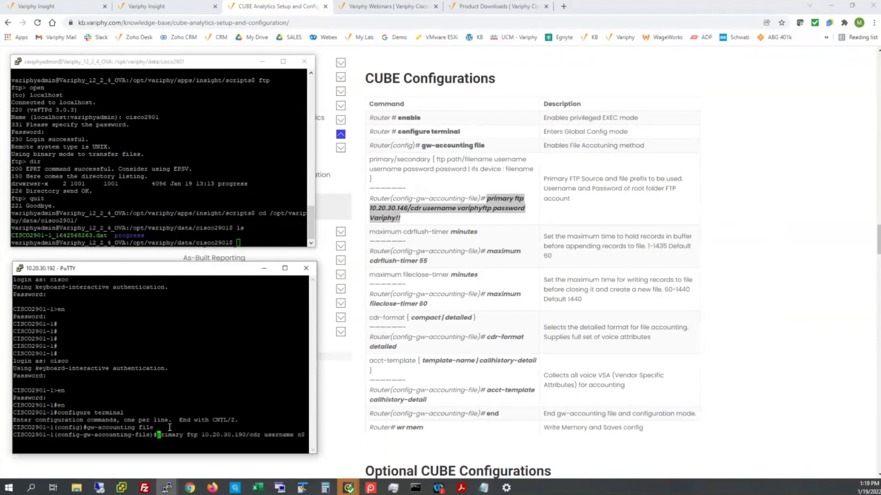
pyautogui.press('Right')
pyautogui.press('Right')
pyautogui.press('Right')
pyautogui.press('Right')
pyautogui.press('Right')
pyautogui.press('Right')
pyautogui.press('Right')
pyautogui.press('Right')
pyautogui.press('Right')
pyautogui.press('Right')
pyautogui.press('Right')
pyautogui.press('Right')
pyautogui.press('Right')
pyautogui.press('Right')
pyautogui.press('Right')
pyautogui.press('Right')
pyautogui.press('Right')
pyautogui.press('Right')
pyautogui.press('Right')
pyautogui.press('Right')
pyautogui.press('Right')
pyautogui.press('Right')
pyautogui.press('Right')
pyautogui.press('Right')
pyautogui.press('Right')
pyautogui.press('Right')
pyautogui.press('Right')
pyautogui.press('Right')
pyautogui.press('Right')
pyautogui.press('Right')
pyautogui.press('Right')
pyautogui.press('Right')
pyautogui.press('Right')
pyautogui.press('Right')
pyautogui.press('Right')
pyautogui.press('Right')
pyautogui.press('Right')
pyautogui.press('Right')
pyautogui.press('Right')
pyautogui.press('Right')
pyautogui.press('Right')
pyautogui.press('Right')
pyautogui.press('Right')
pyautogui.press('Right')
pyautogui.press('Right')
pyautogui.press('Right')
pyautogui.press('Right')
pyautogui.press('Right')
pyautogui.press('Right')
pyautogui.press('Right')
pyautogui.press('Right')
pyautogui.press('Right')
pyautogui.press('Right')
pyautogui.press('Right')
pyautogui.press('Right')
pyautogui.press('Right')
pyautogui.press('Right')
pyautogui.press('Right')
pyautogui.press('Right')
pyautogui.press('Right')
pyautogui.press('Right')
pyautogui.press('Right')
pyautogui.press('Right')
pyautogui.press('Right')
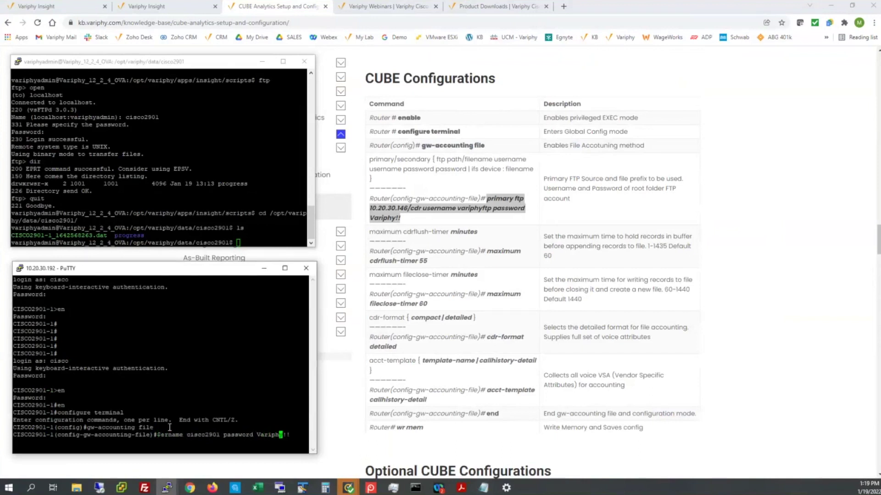
pyautogui.press('Right')
pyautogui.press('Right')
pyautogui.press('Right')
pyautogui.press('Return')
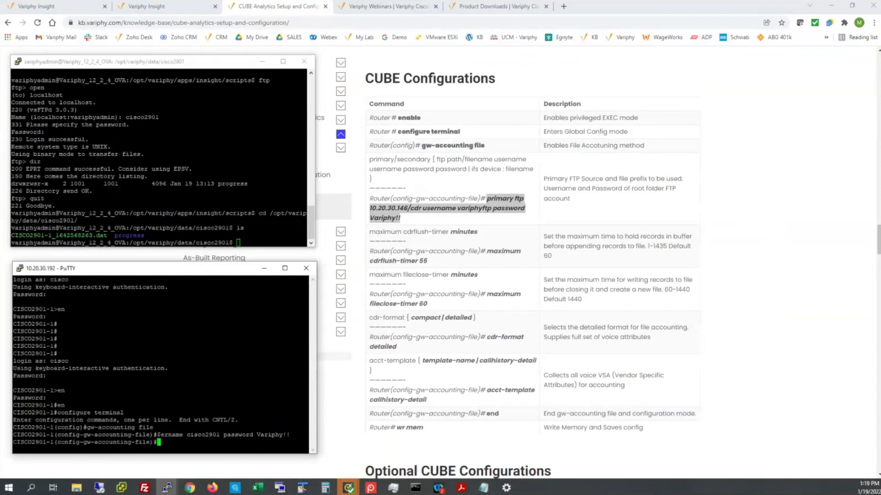
# - Apply cdrflush-timer 55, fileclose-timer 60, detailed CDR format and the callhistory-detail template on CISCO2901-1
pyautogui.click(483, 488)
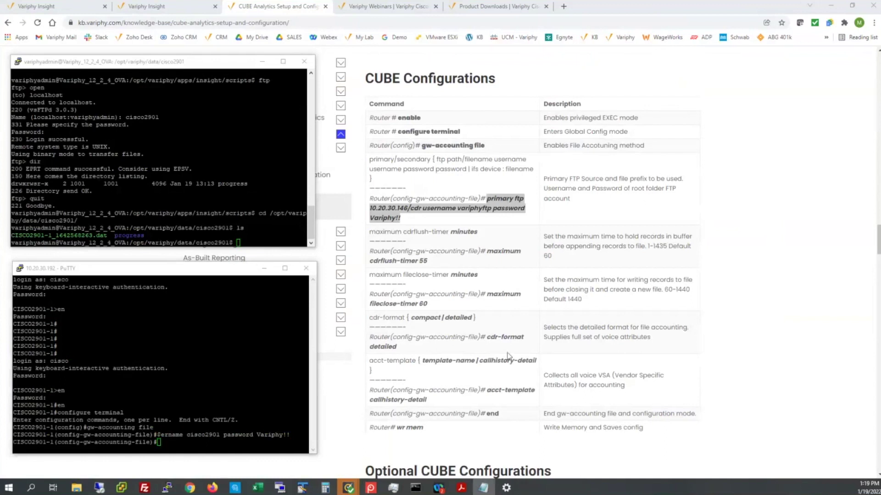
pyautogui.rightClick(182, 434)
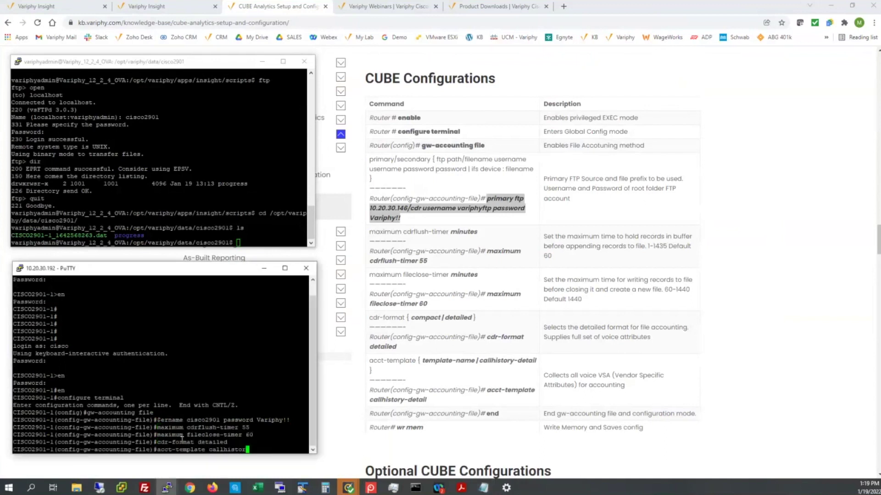
pyautogui.press('Return')
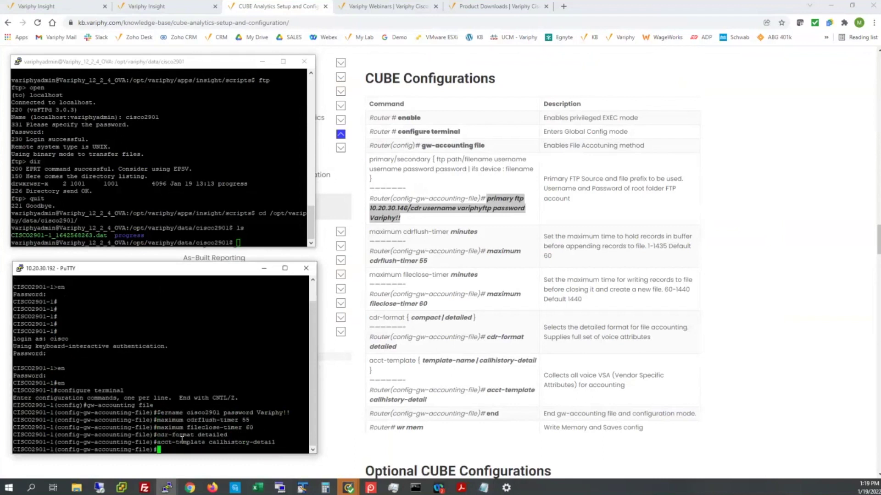
# - Exit configuration mode and save the router configuration with wr mem
pyautogui.write('end')
pyautogui.press('Return')
pyautogui.write('wr mem')
pyautogui.press('Return')
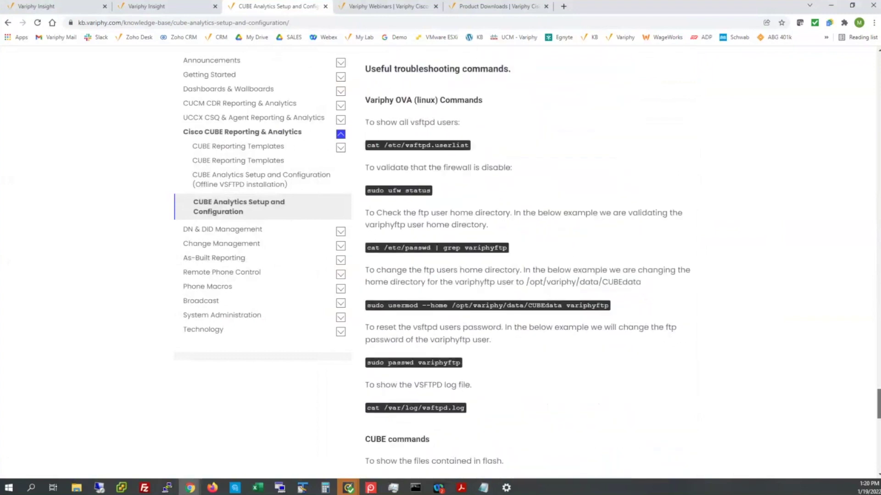
# - Copy 'sh run | begin gw-accounting file' from the knowledge base's CUBE commands section
pyautogui.scroll(-2, 514, 146)
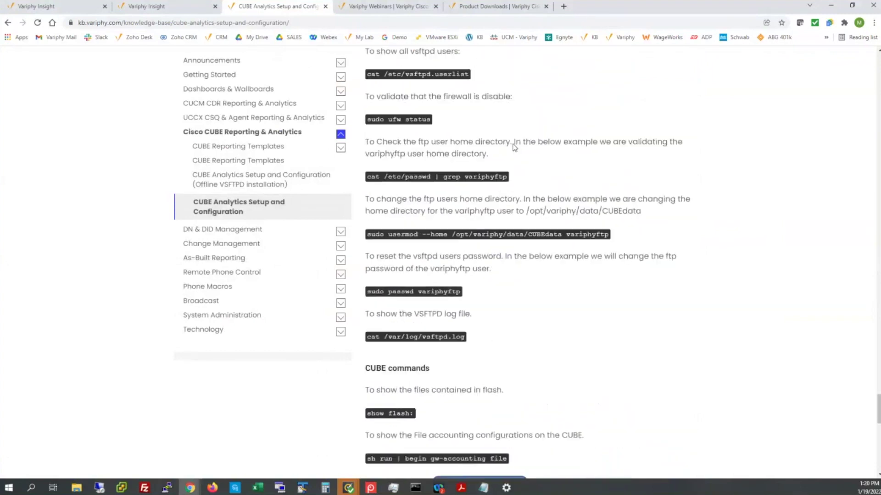
pyautogui.scroll(-3, 495, 183)
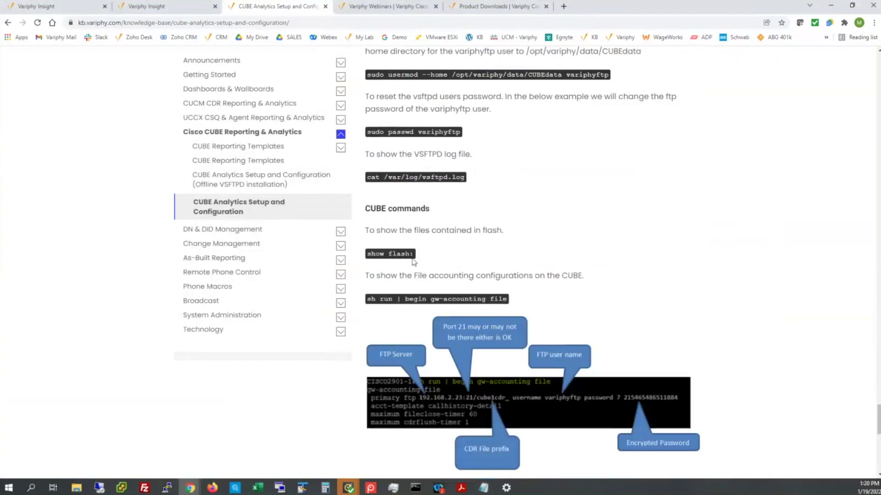
pyautogui.moveTo(367, 299); pyautogui.dragTo(508, 300)
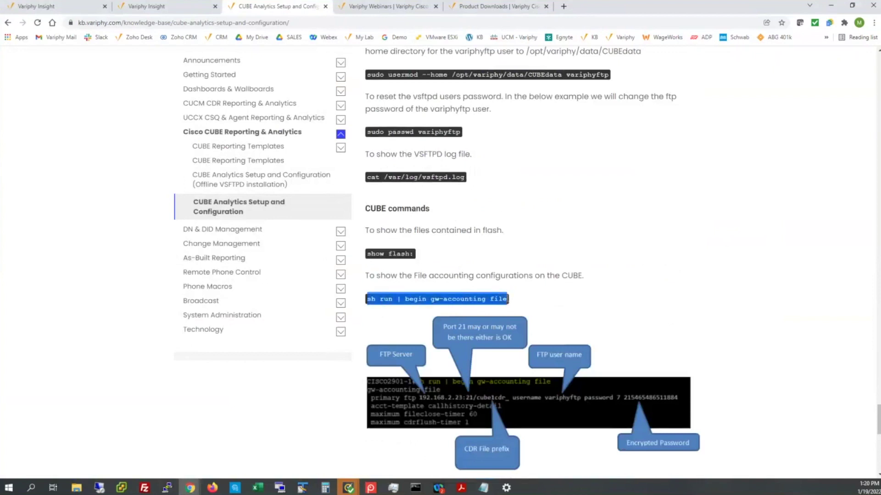
# - Run 'sh run | begin gw-accounting file' to show primary ftp 10.20.30.190/cdr, fileclose 60 and cdrflush 55
pyautogui.hotkey('alt', 'Tab')
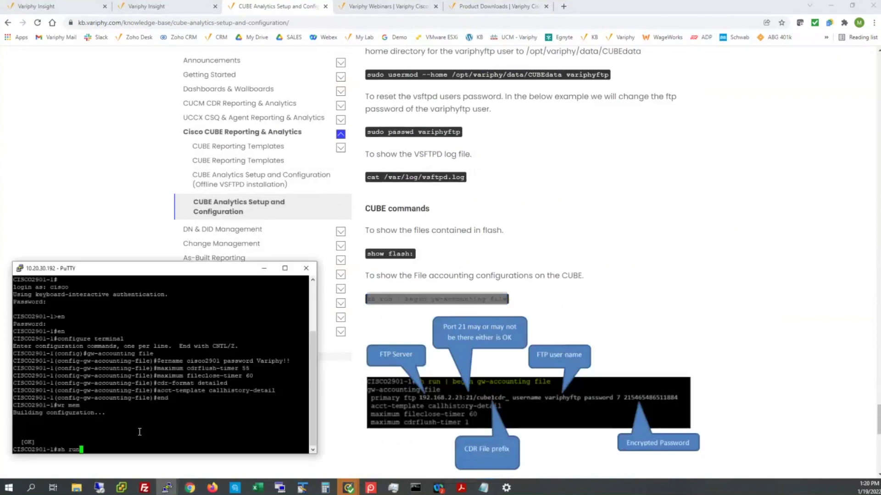
pyautogui.write('|begin gw-accounting file')
pyautogui.press('Return')
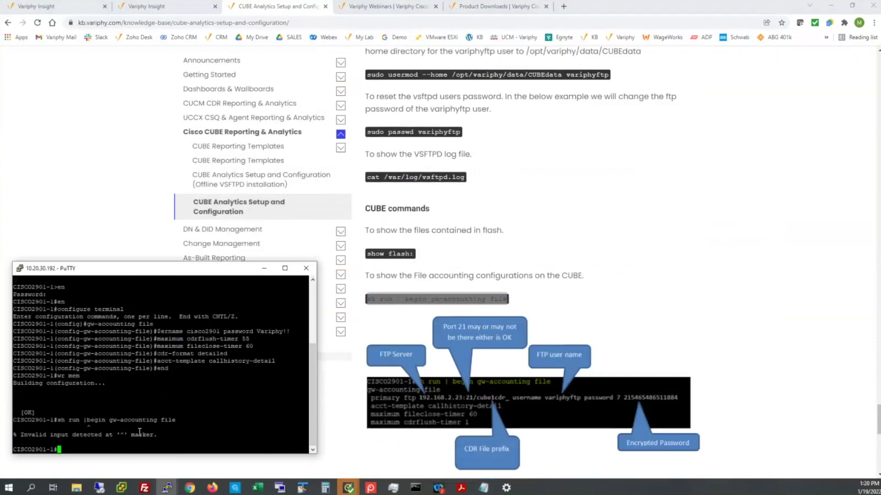
pyautogui.press('Up')
pyautogui.press('Left')
pyautogui.press('Left')
pyautogui.press('Left')
pyautogui.press('Left')
pyautogui.press('Left')
pyautogui.press('Left')
pyautogui.press('Left')
pyautogui.press('Left')
pyautogui.press('Left')
pyautogui.press('Left')
pyautogui.press('Left')
pyautogui.press('Left')
pyautogui.press('Left')
pyautogui.press('Left')
pyautogui.press('Left')
pyautogui.press('Left')
pyautogui.press('Left')
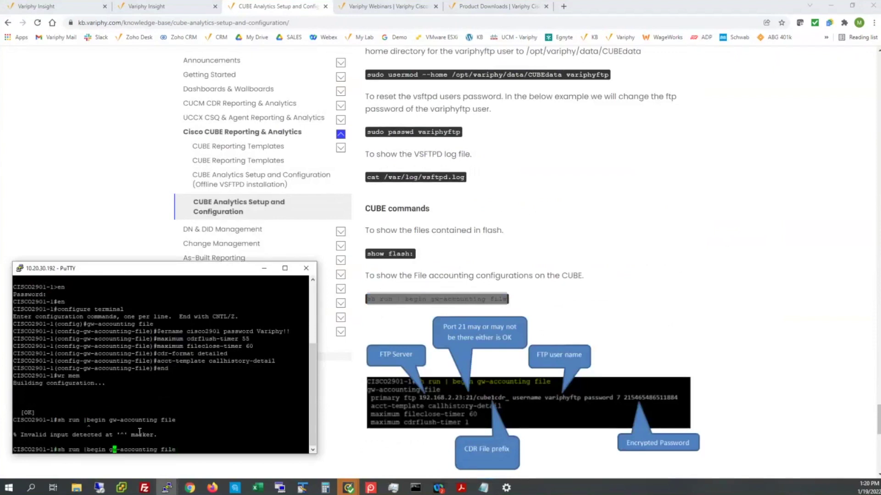
pyautogui.press('Left')
pyautogui.press('Left')
pyautogui.press('Left')
pyautogui.press('Left')
pyautogui.press('Left')
pyautogui.press('Left')
pyautogui.press('Left')
pyautogui.press('Return')
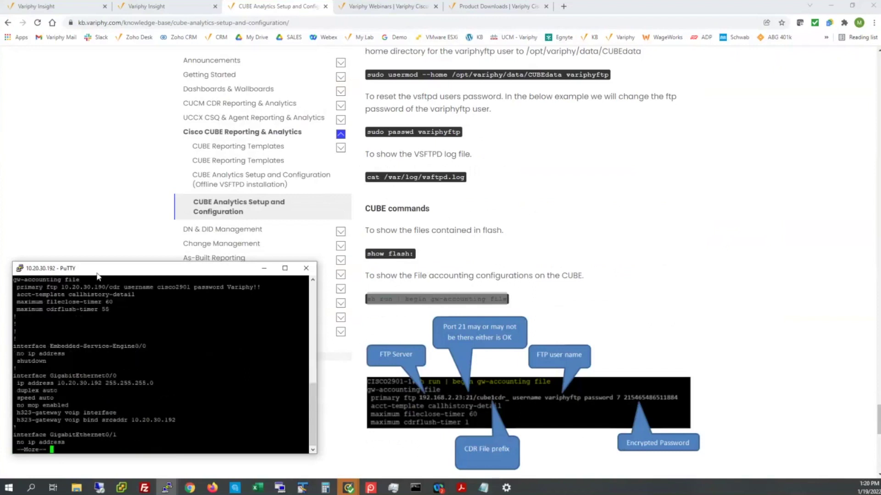
pyautogui.scroll(1, 314, 282)
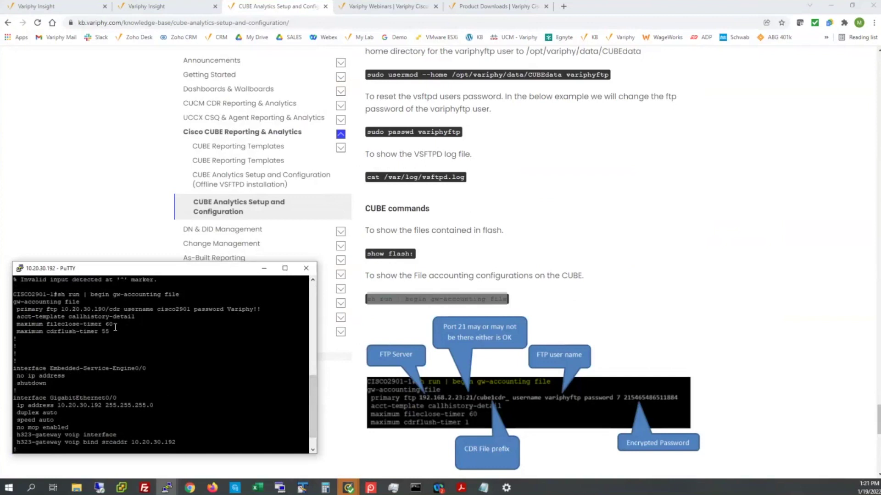
pyautogui.scroll(-1, 227, 420)
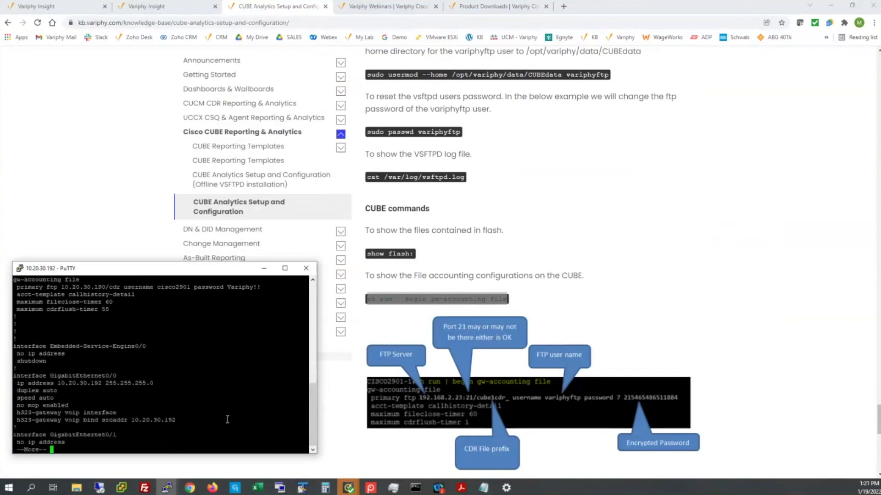
# - List flash with 'show flash:' through to the cdr.CISCO2901-1 files and 84972416 bytes available
pyautogui.press('q')
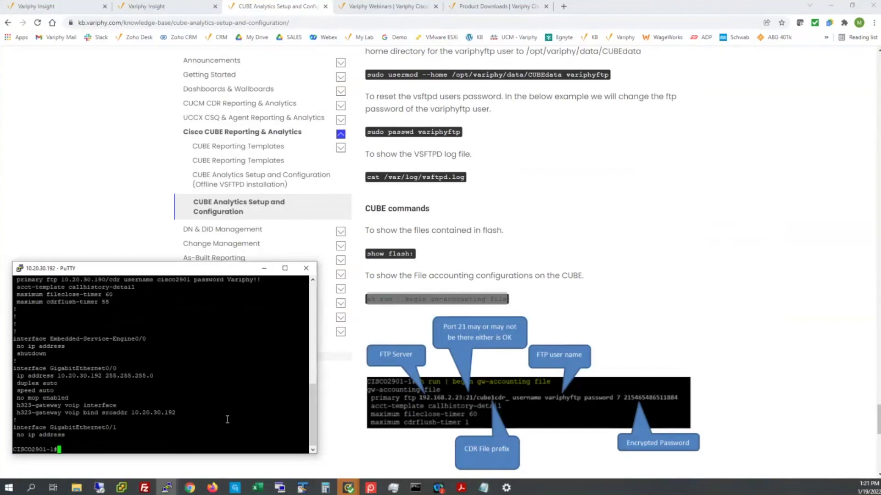
pyautogui.write('show flash:')
pyautogui.press('Return')
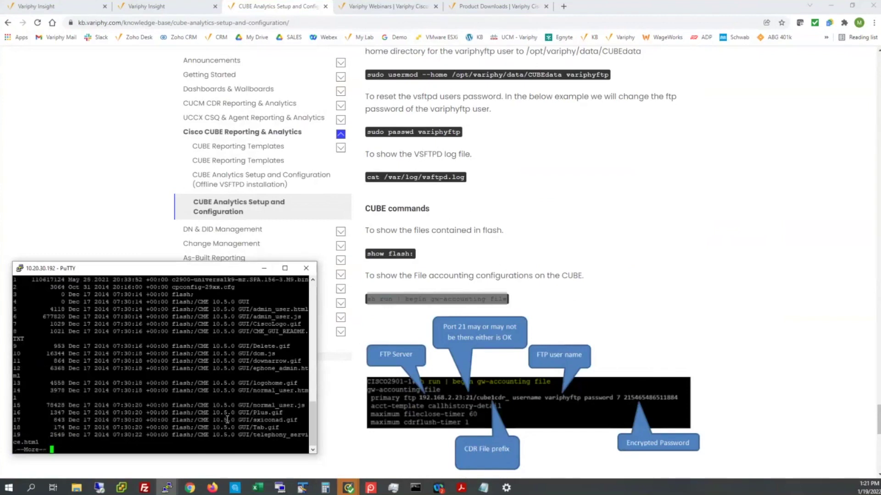
pyautogui.press('space')
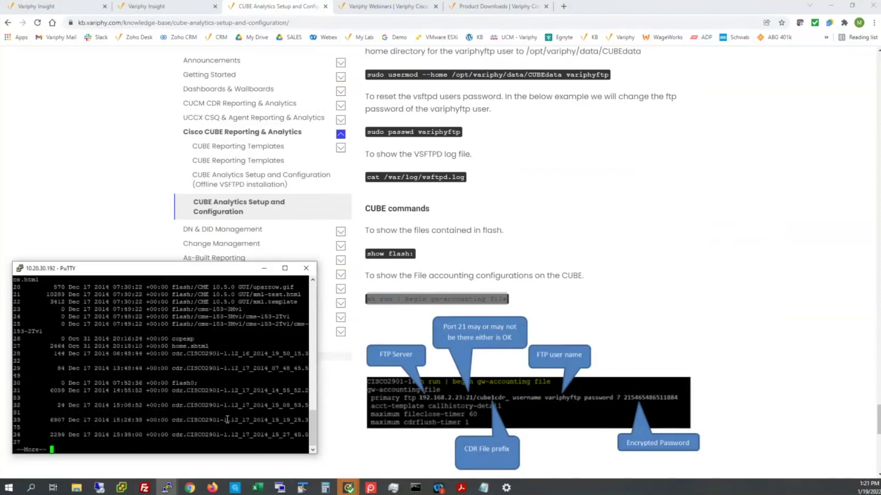
pyautogui.press('space')
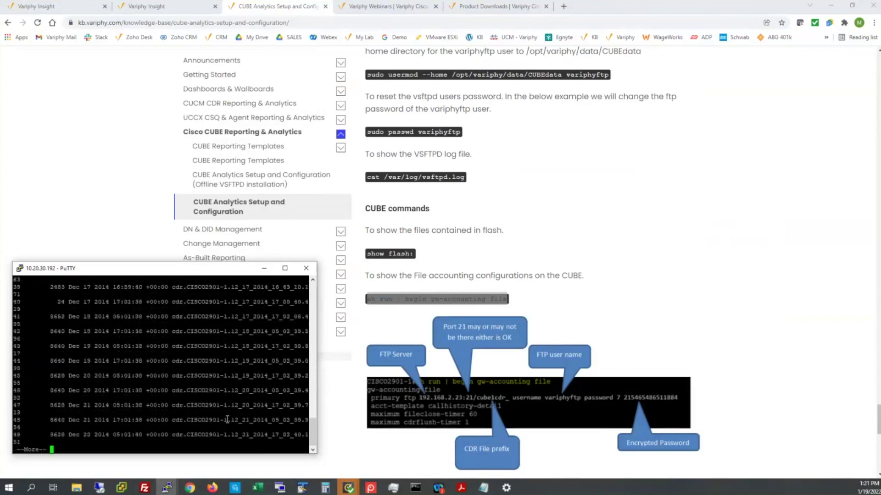
pyautogui.press('space')
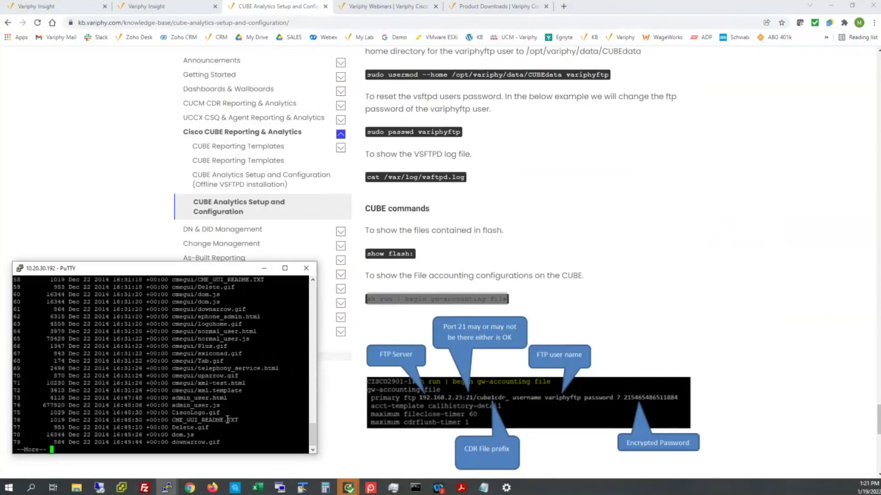
pyautogui.press('space')
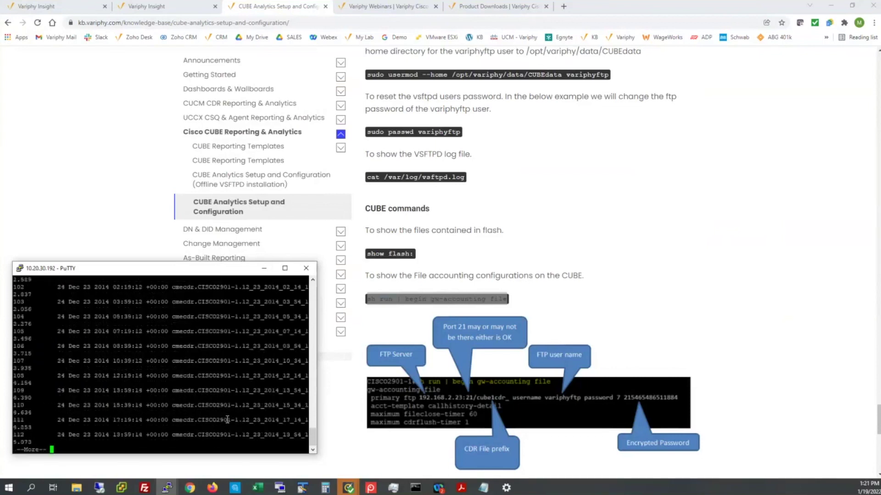
pyautogui.press('space')
pyautogui.press('space')
pyautogui.press('space')
pyautogui.press('space')
pyautogui.press('space')
pyautogui.press('Return')
pyautogui.press('Return')
pyautogui.press('Return')
pyautogui.press('Return')
pyautogui.press('Return')
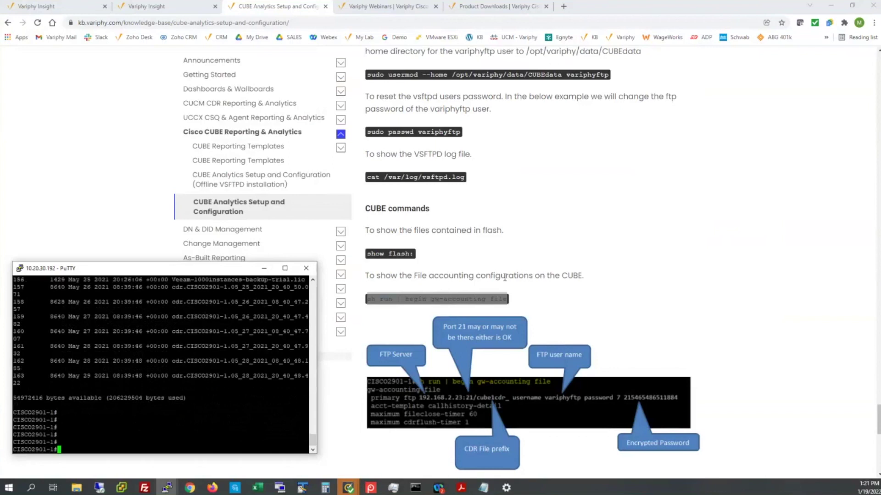
pyautogui.scroll(-3, 443, 349)
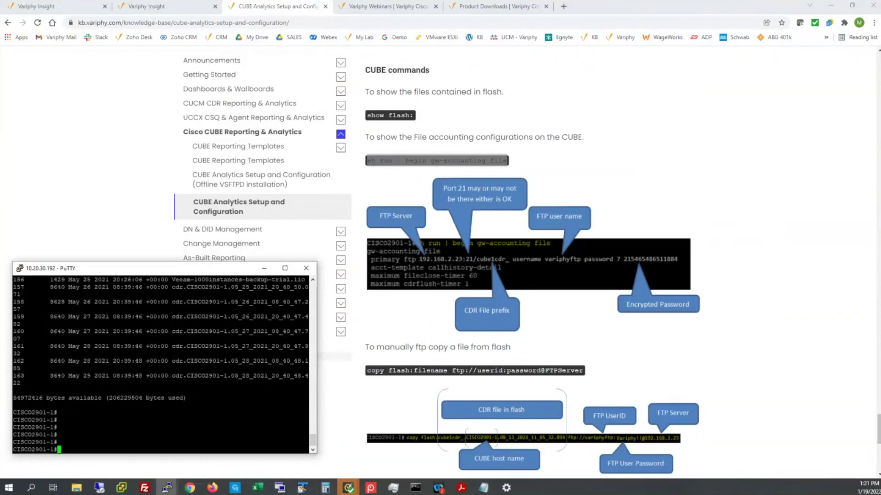
# - Copy cdr.CISCO2901-1.05_25_2021_20_40_50.071 from flash to the FTP server, accepting the default host and name
pyautogui.hotkey('alt', 'Tab')
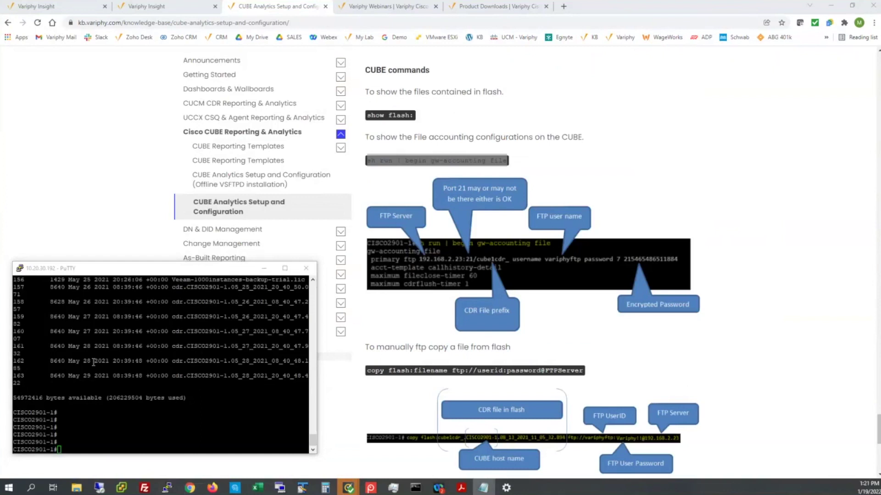
pyautogui.click(92, 423)
pyautogui.rightClick(91, 423)
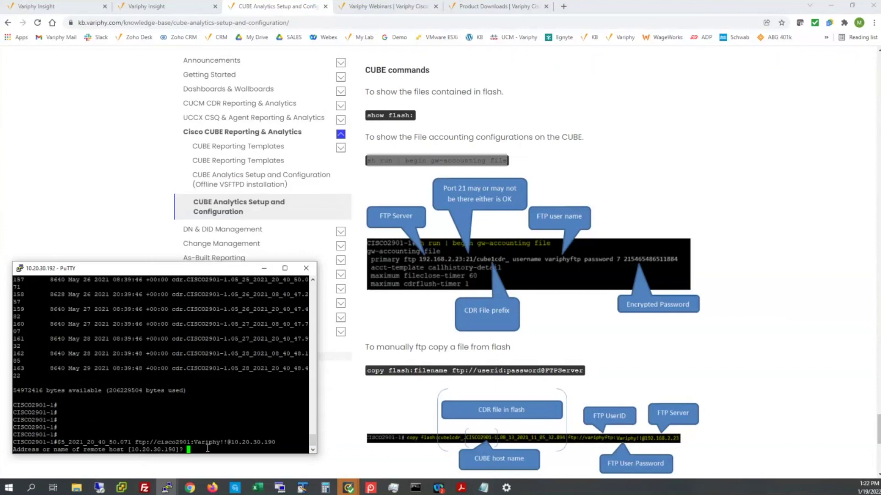
pyautogui.press('Return')
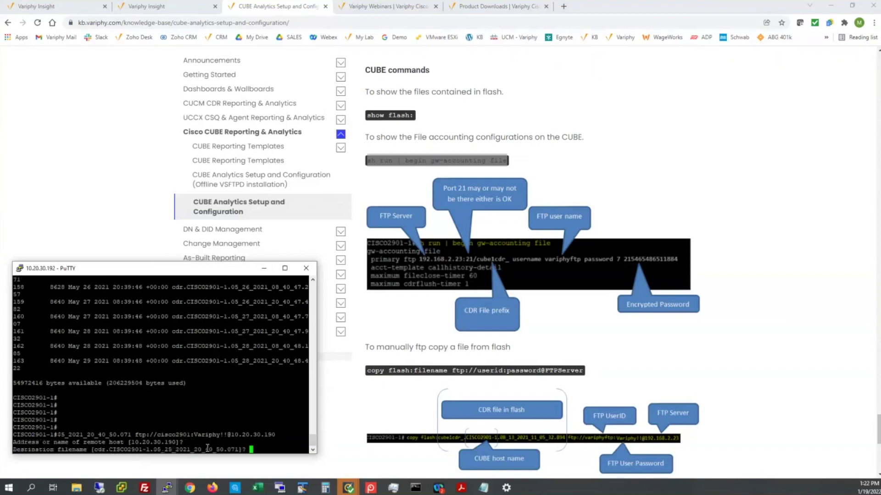
pyautogui.scroll(8, 252, 339)
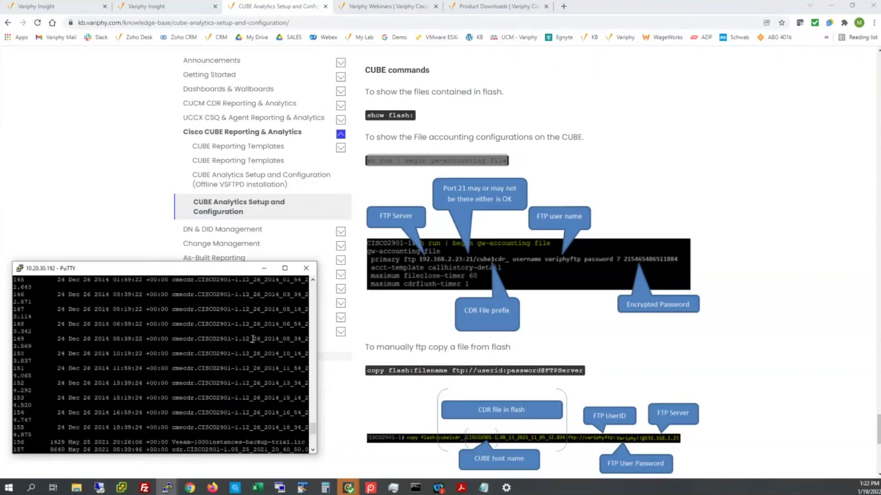
pyautogui.scroll(-4, 261, 354)
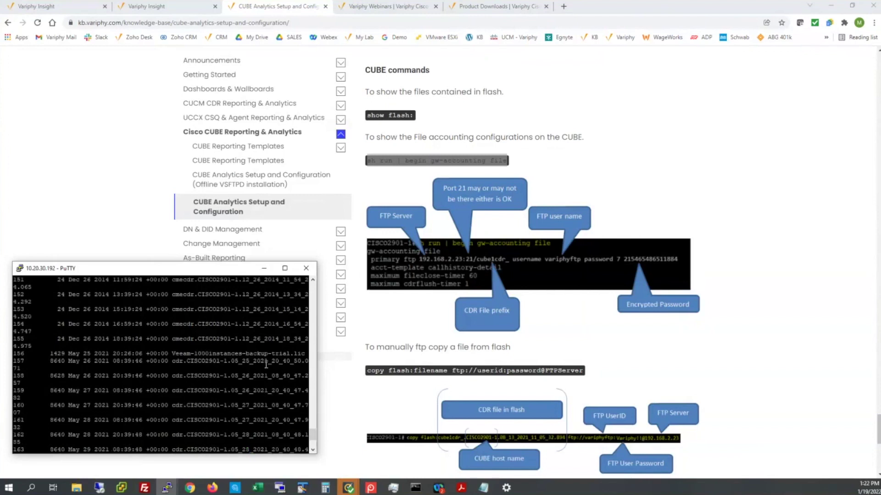
pyautogui.scroll(-4, 266, 389)
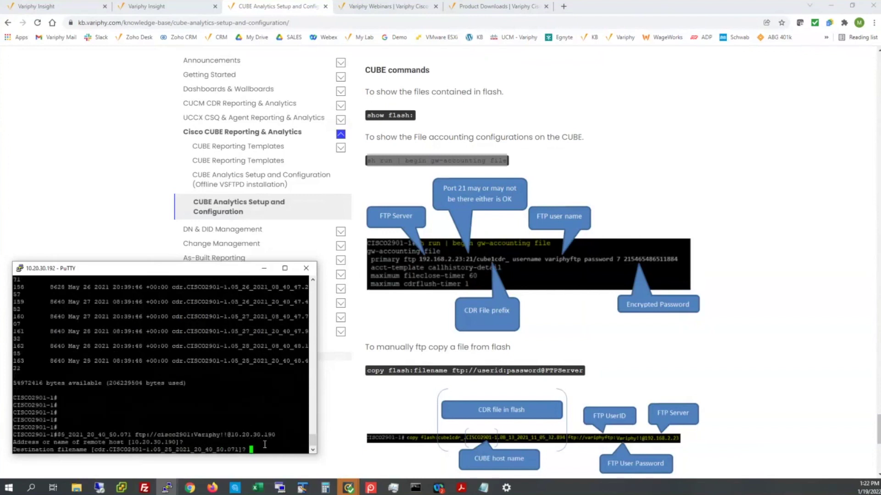
pyautogui.press('Return')
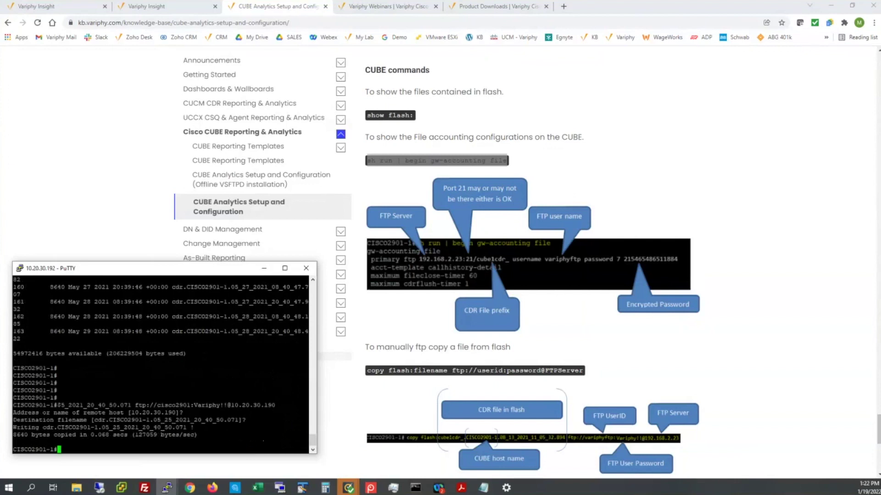
# - List the cisco2901 folder on the Variphy server to confirm the copied 8640-byte cdr file
pyautogui.hotkey('alt', 'Tab')
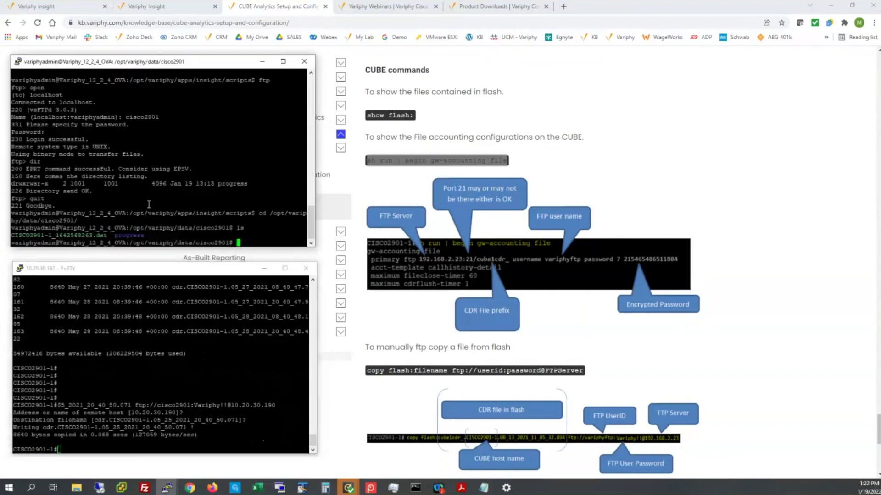
pyautogui.write('ls')
pyautogui.press('Return')
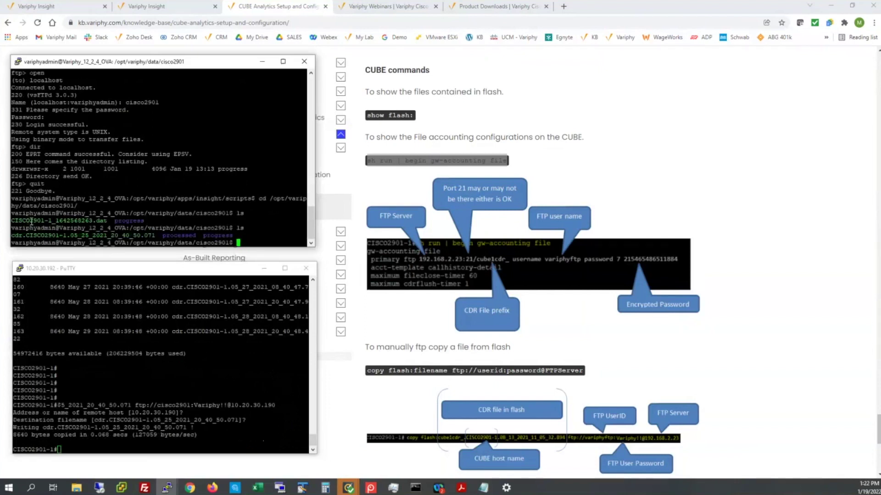
pyautogui.moveTo(30, 221); pyautogui.dragTo(105, 214)
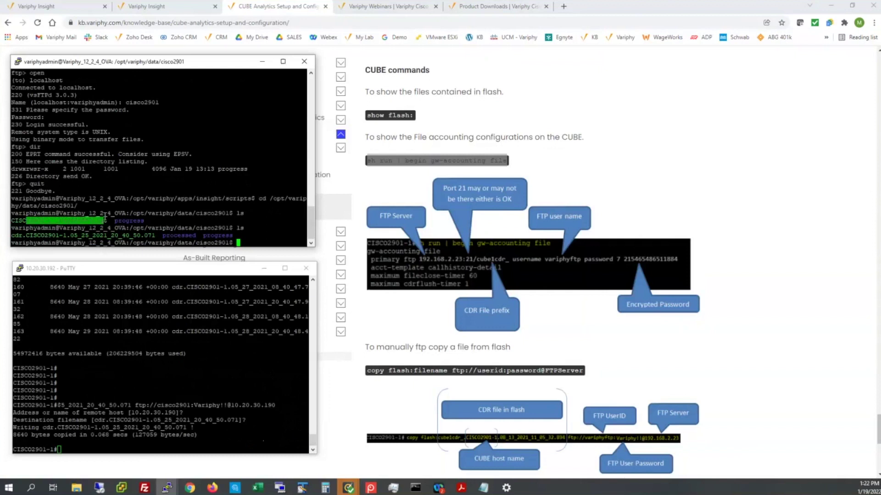
pyautogui.click(26, 237)
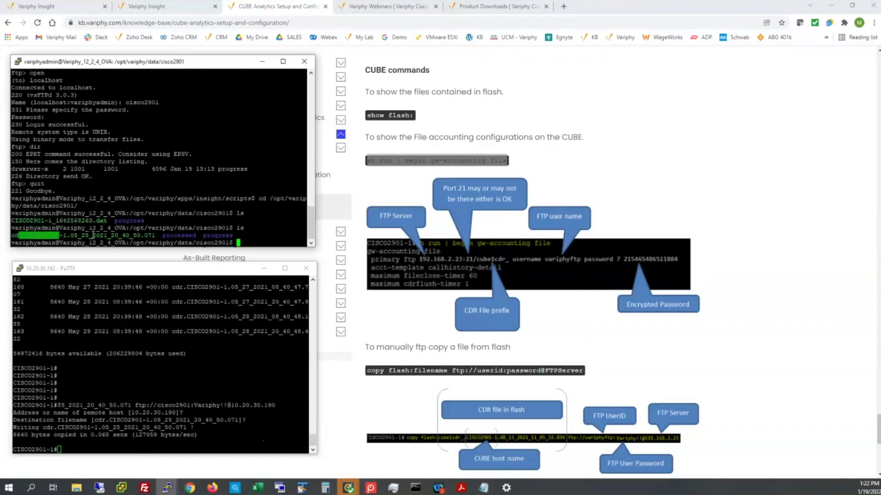
pyautogui.moveTo(67, 235); pyautogui.dragTo(102, 238)
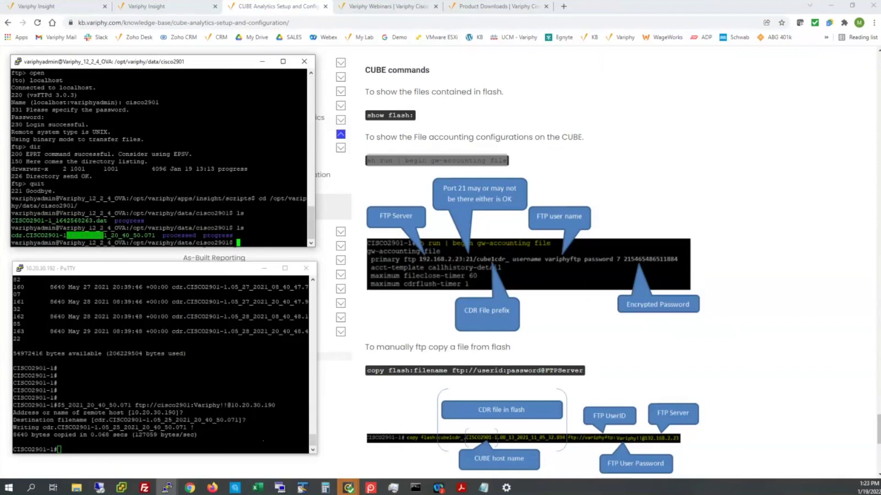
# - Enter 'file-acct flush' at the CISCO2901-1# prompt without running it yet
pyautogui.hotkey('alt', 'Tab')
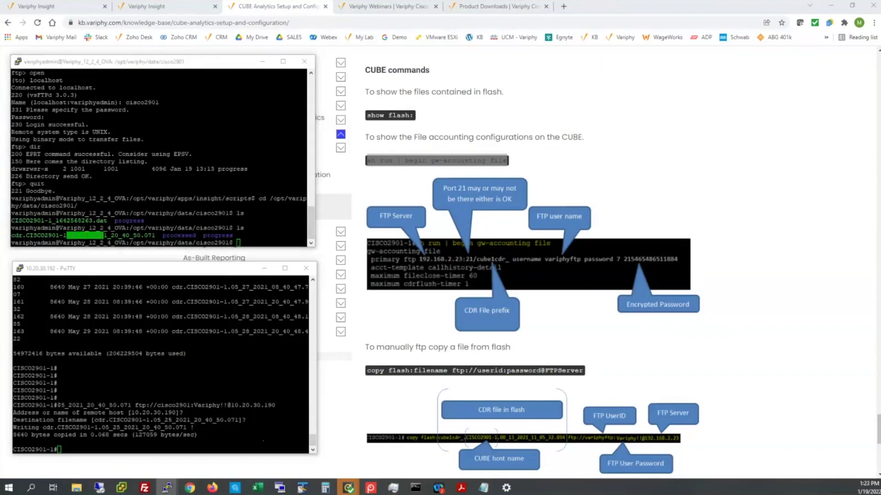
pyautogui.hotkey('alt', 'Tab')
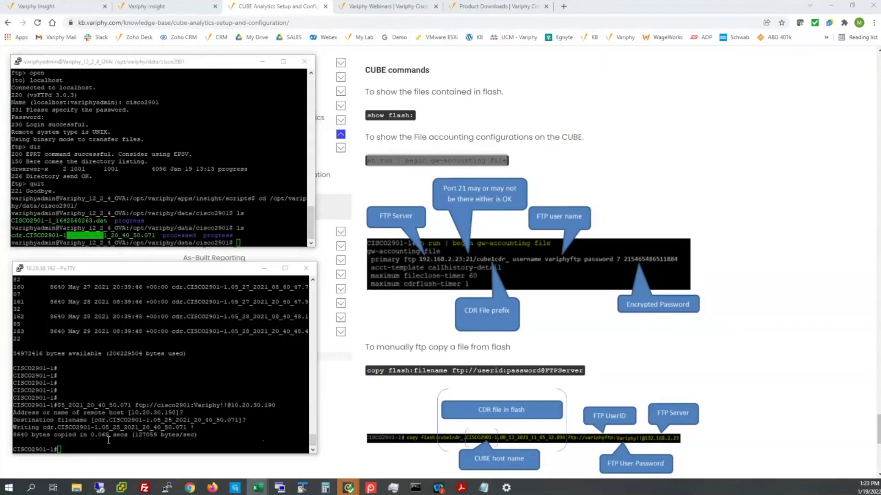
pyautogui.click(108, 441)
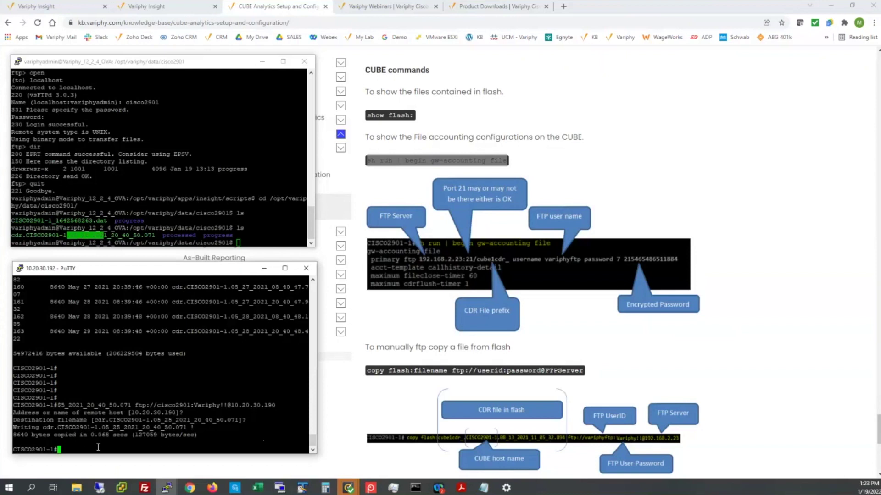
pyautogui.write('file-acct flush')
# - Scroll the knowledge base page to the gw-accounting command table
pyautogui.scroll(15, 655, 315)
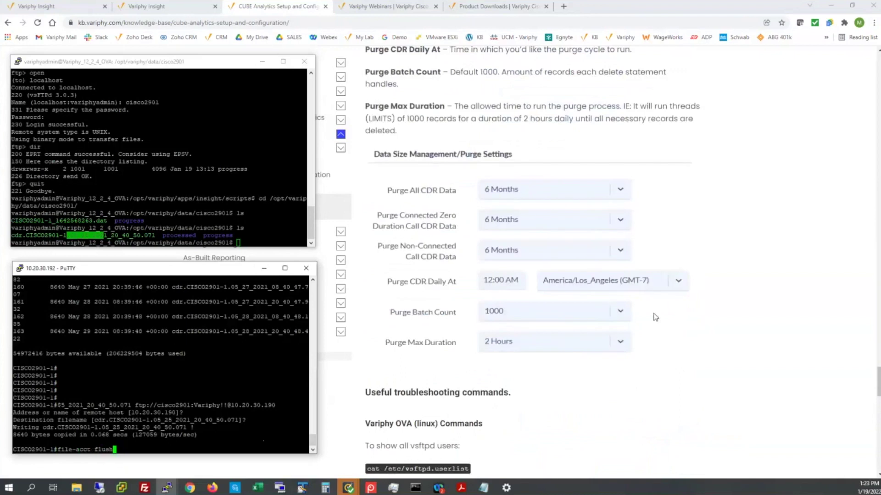
pyautogui.scroll(20, 655, 317)
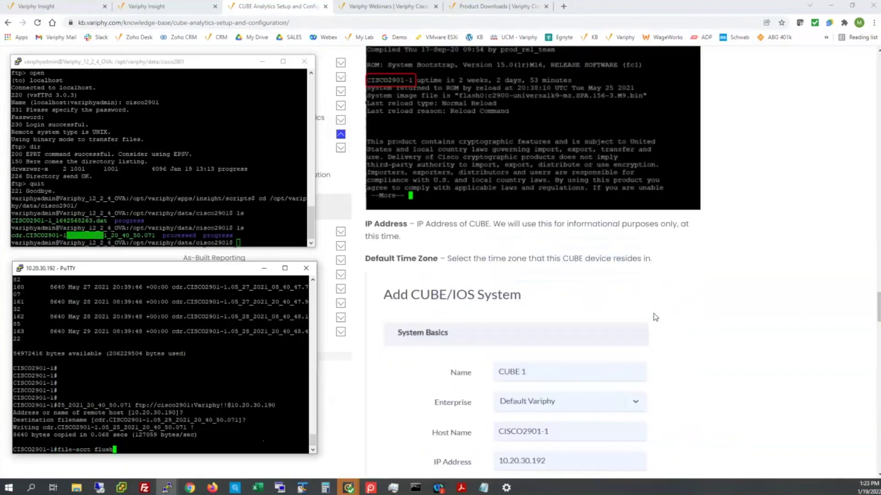
pyautogui.scroll(10, 654, 316)
pyautogui.scroll(-3, 655, 317)
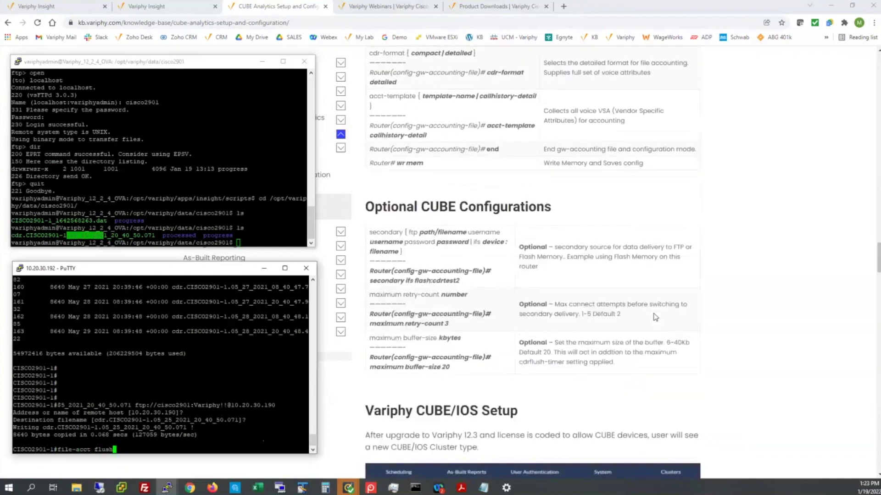
pyautogui.scroll(4, 643, 340)
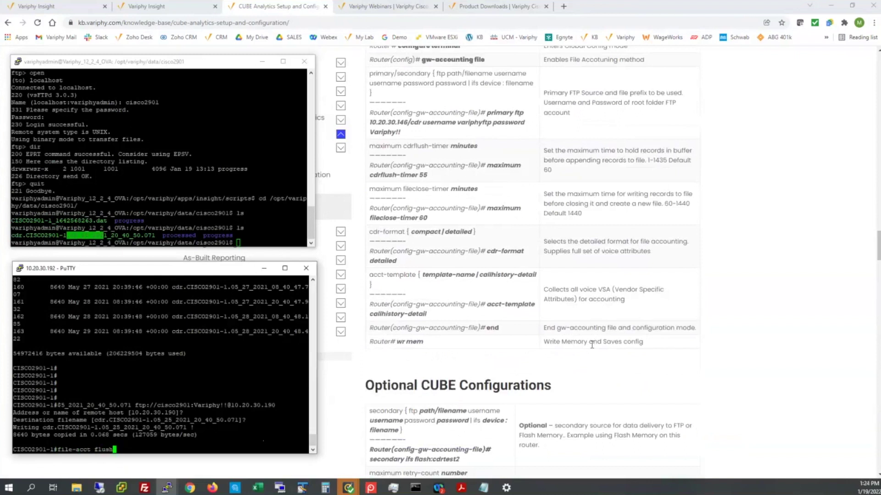
# - Highlight fileclose-timer 60 and cdrflush-timer 55 in the knowledge base table, then return to the router terminal
pyautogui.doubleClick(423, 218)
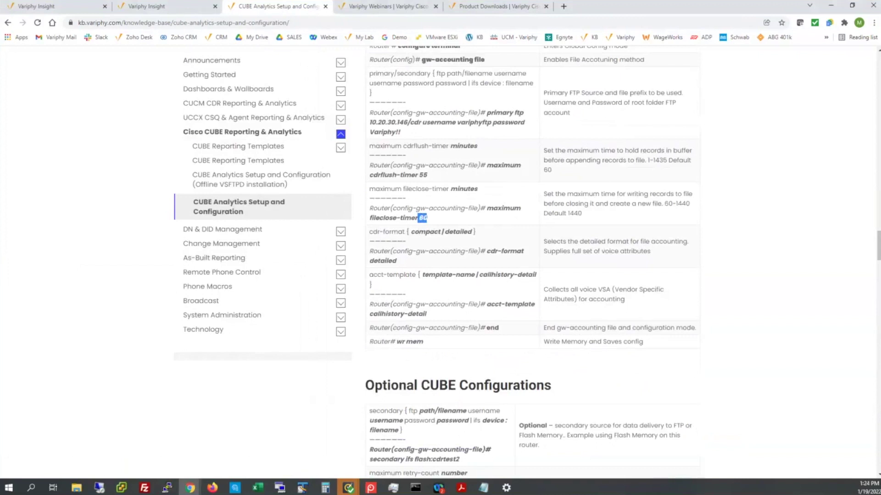
pyautogui.hotkey('alt', 'Tab')
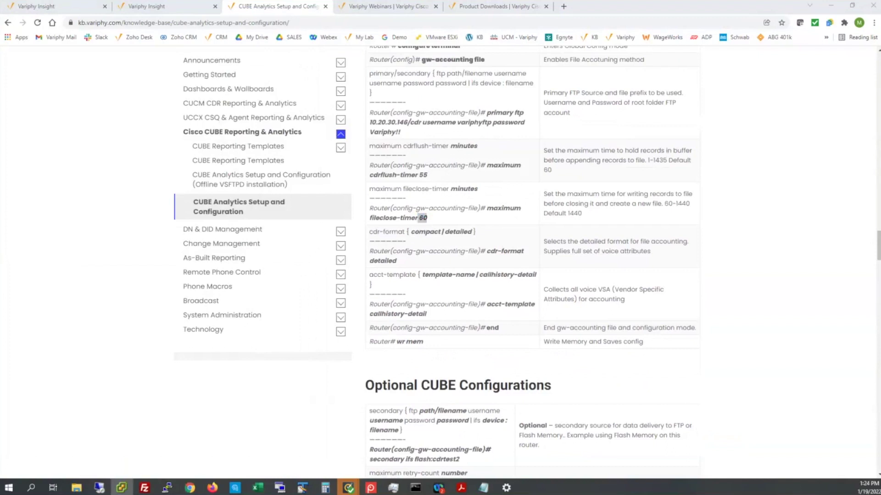
pyautogui.doubleClick(422, 174)
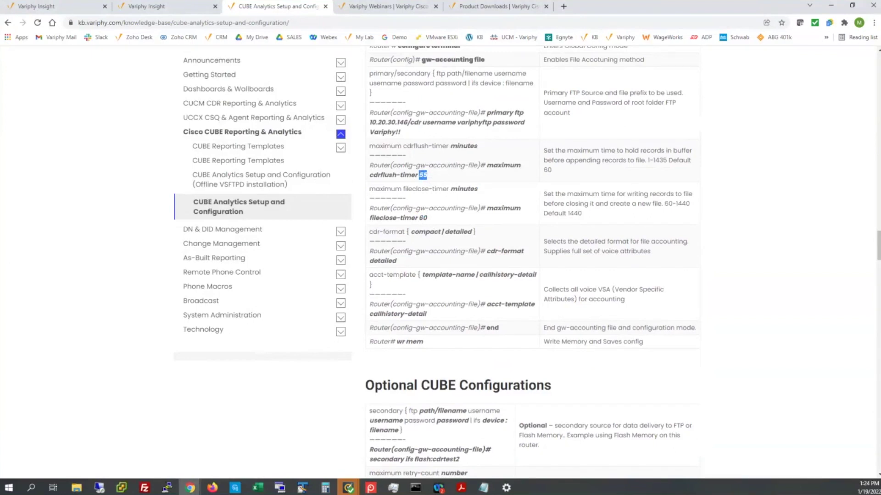
pyautogui.hotkey('alt', 'Tab')
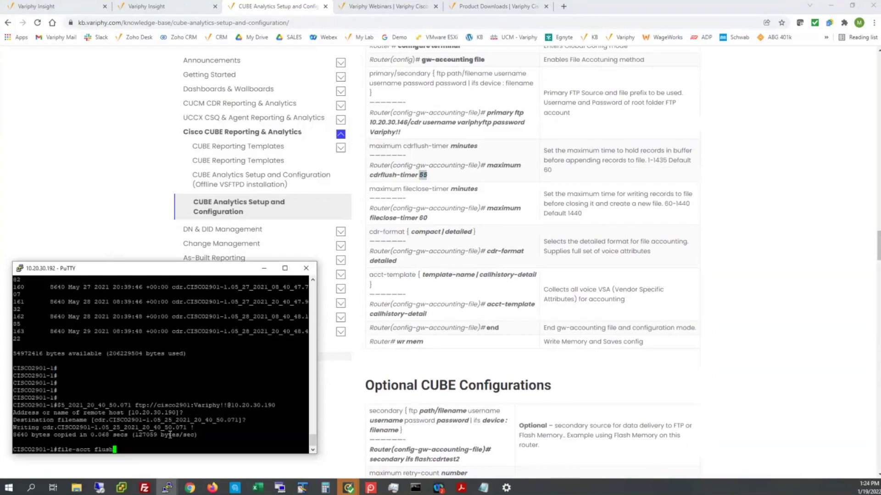
# - Run 'file-acct flush with-close' and confirm cdr.CISCO2901-1.01_19_2022_18_40_40.433 appears in cisco2901
pyautogui.write('with-close')
pyautogui.press('Return')
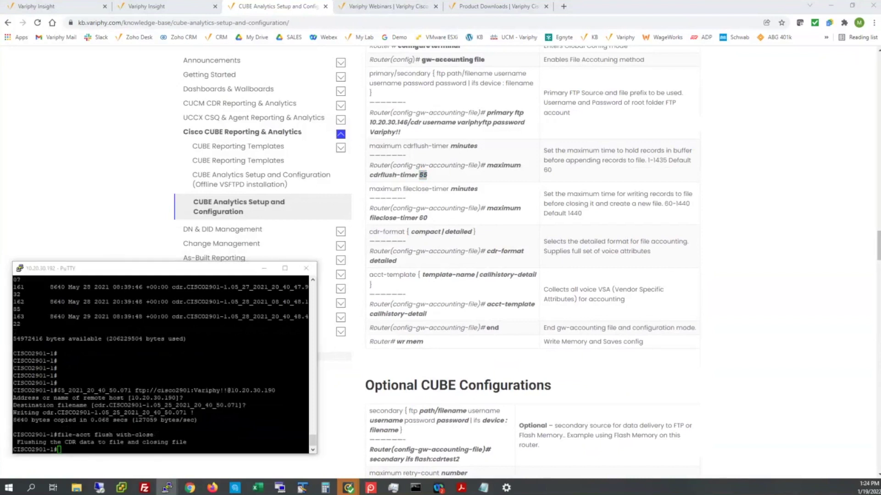
pyautogui.hotkey('alt', 'Tab')
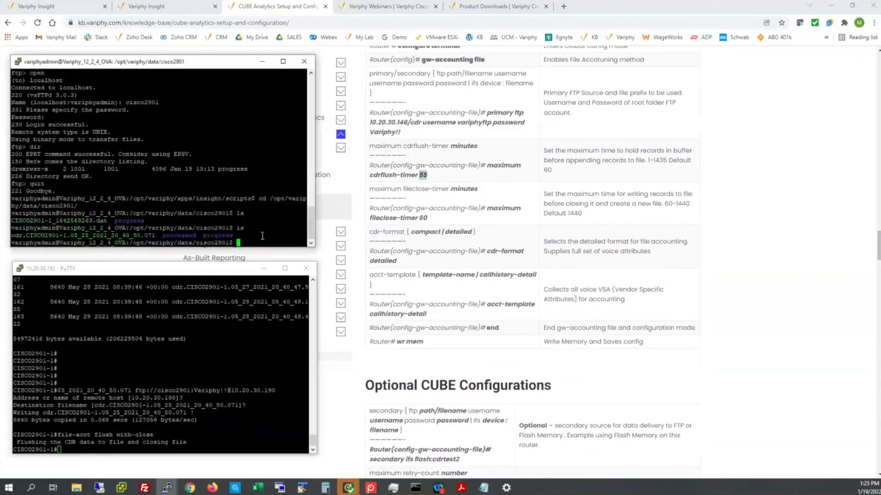
pyautogui.write('ls')
pyautogui.press('Return')
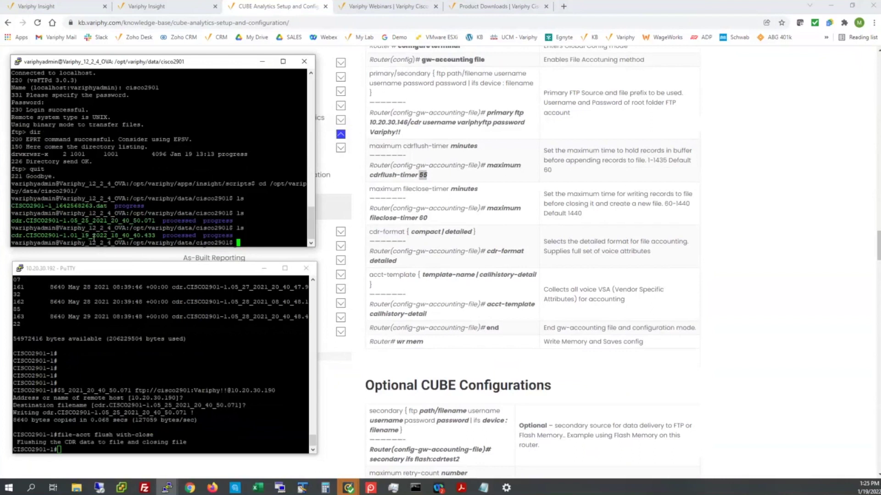
pyautogui.moveTo(81, 236); pyautogui.dragTo(101, 239)
pyautogui.moveTo(63, 221); pyautogui.dragTo(109, 221)
pyautogui.press('Return')
pyautogui.press('Return')
pyautogui.press('Return')
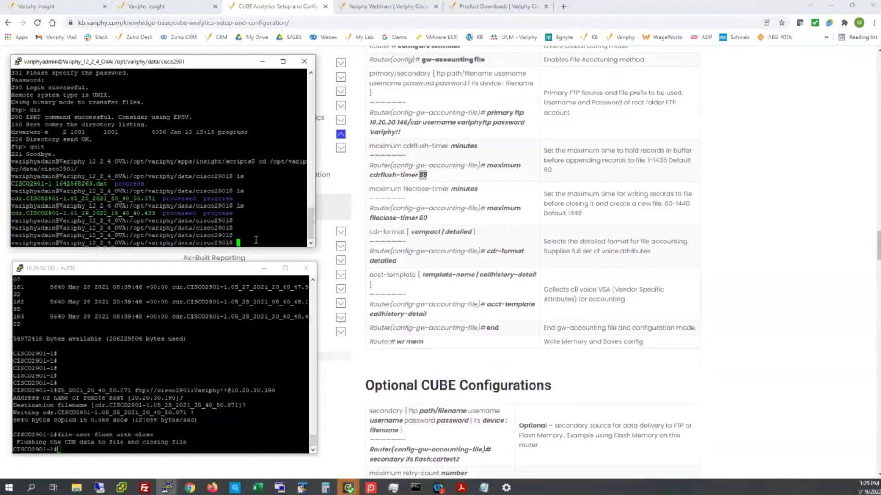
pyautogui.write('ping www.google.com')
pyautogui.press('Return')
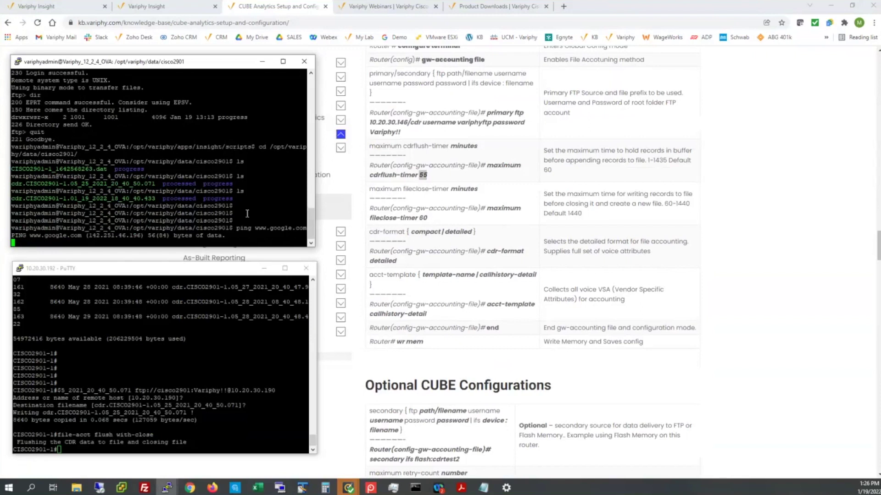
pyautogui.click(237, 274)
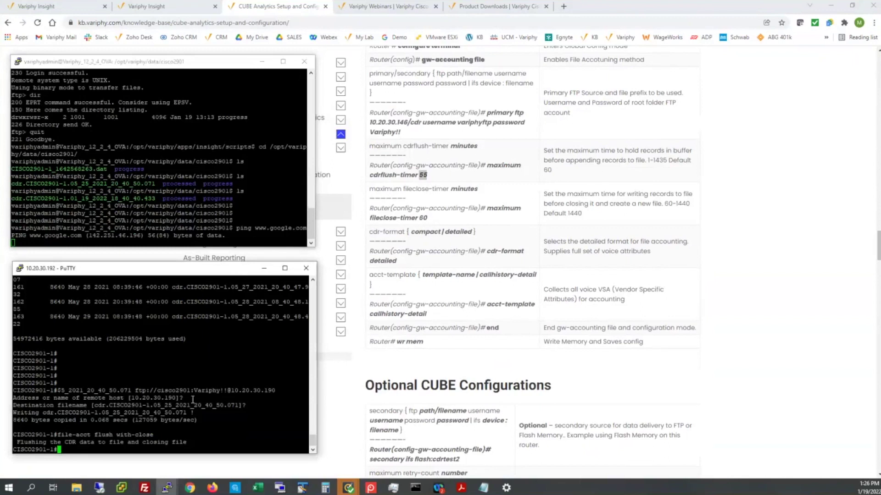
pyautogui.hotkey('alt', 'F4')
pyautogui.scroll(1, 192, 403)
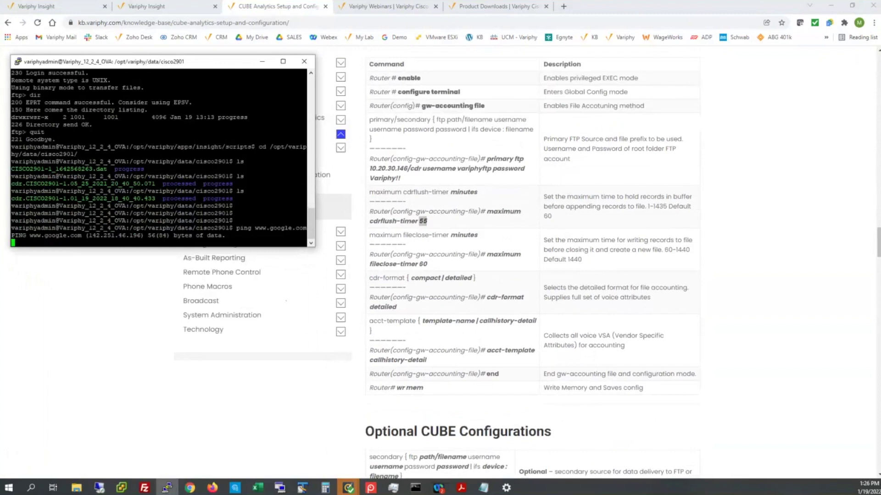
# - Review the Insight CUBE dashboard, then open Product Downloads showing Variphy Insight 12.4.0
pyautogui.click(166, 488)
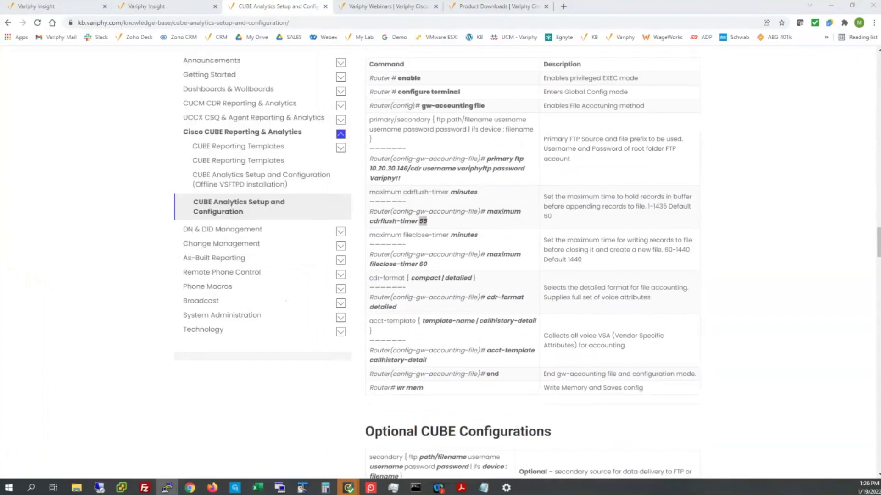
pyautogui.click(161, 7)
pyautogui.click(78, 7)
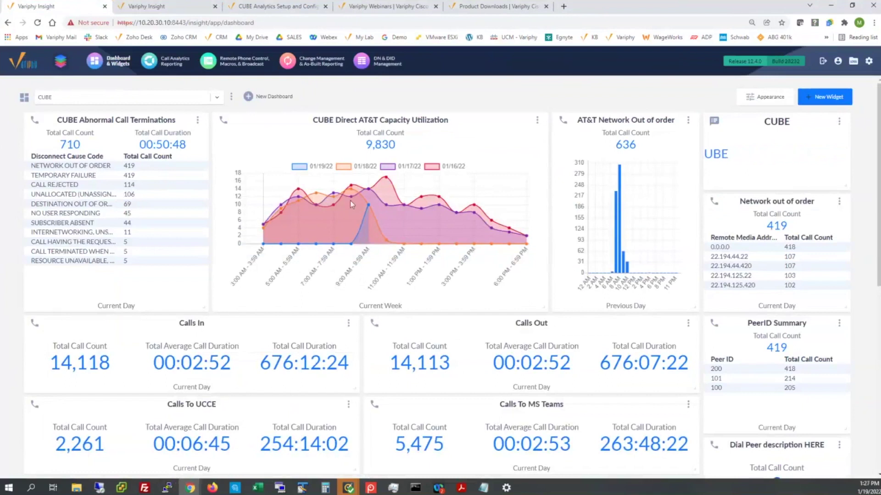
pyautogui.click(487, 7)
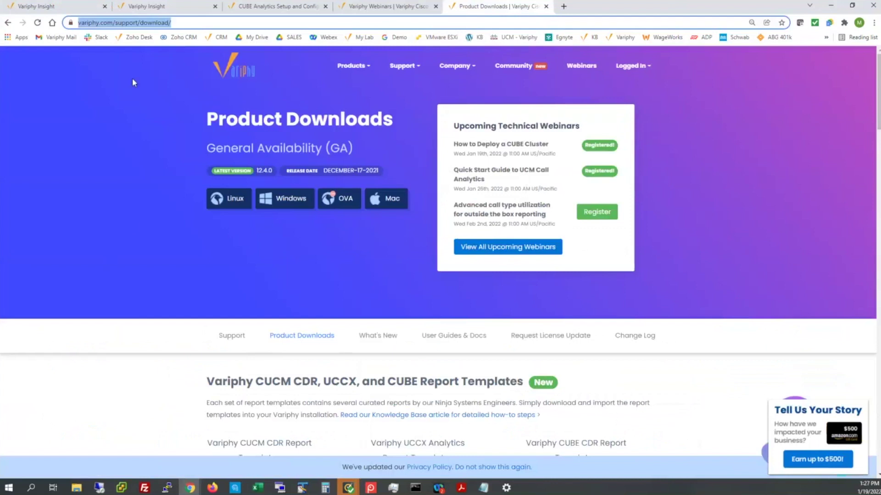
# - Scroll down to the Report Templates section and highlight the Variphy CUBE CDR Report Templates heading
pyautogui.scroll(-1, 131, 224)
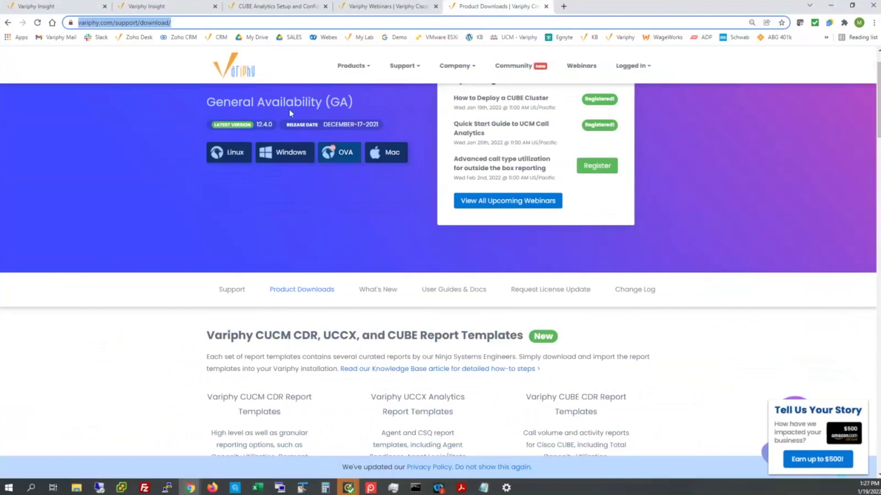
pyautogui.scroll(-3, 110, 224)
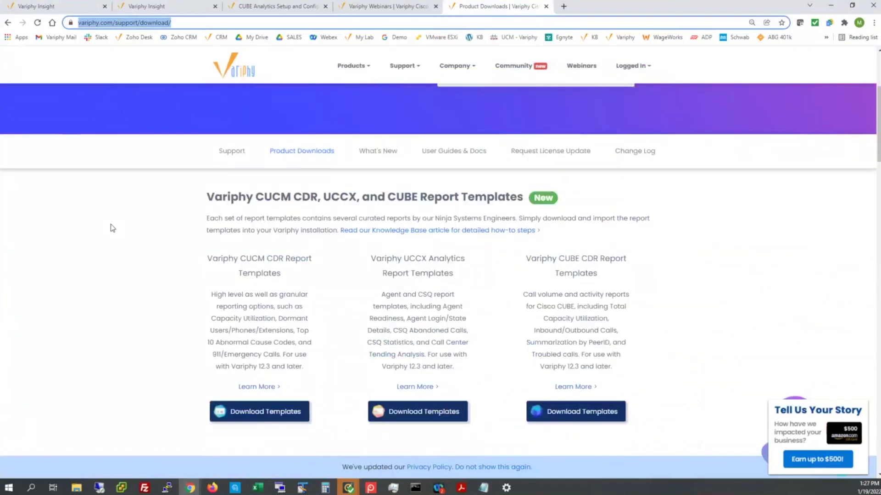
pyautogui.scroll(-1, 110, 228)
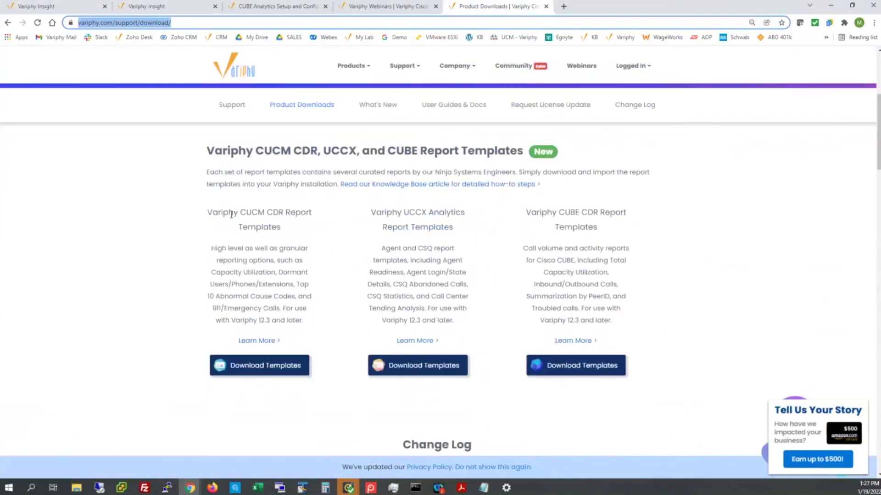
pyautogui.moveTo(207, 213); pyautogui.dragTo(264, 213)
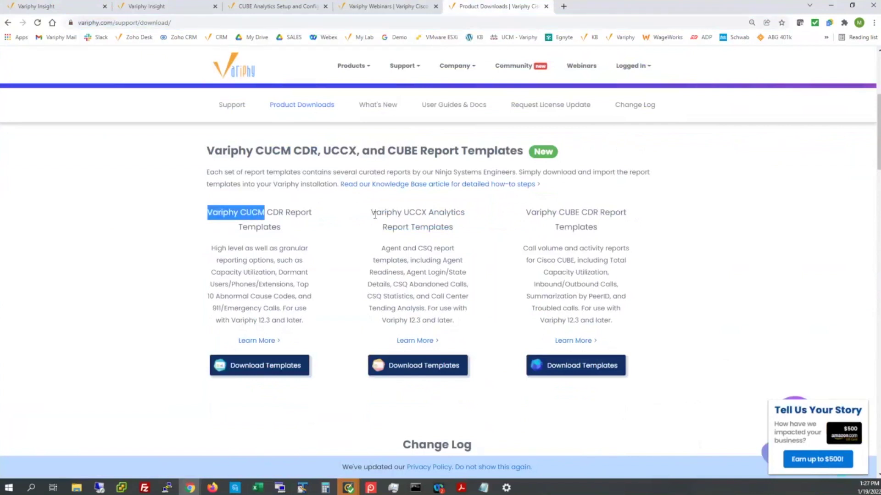
pyautogui.moveTo(375, 214); pyautogui.dragTo(432, 228)
pyautogui.tripleClick(572, 227)
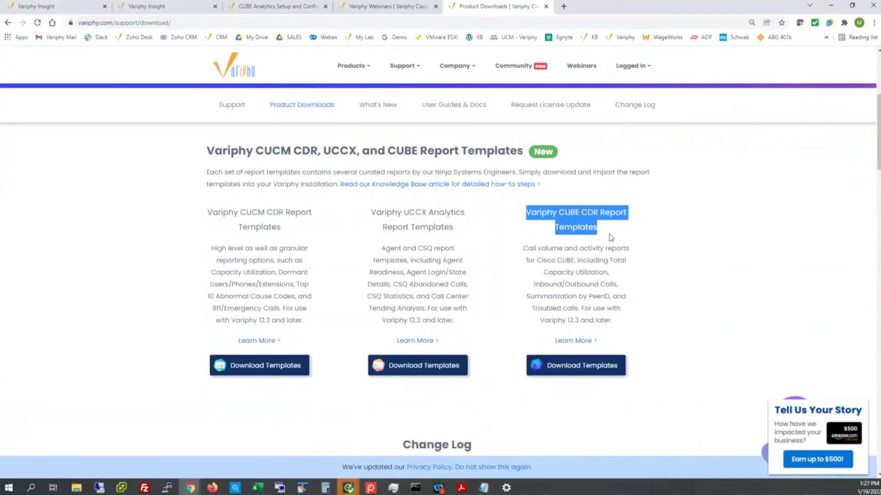
# - Sign in to the Variphy website and download the CUBE CDR Report Templates zip
pyautogui.click(571, 367)
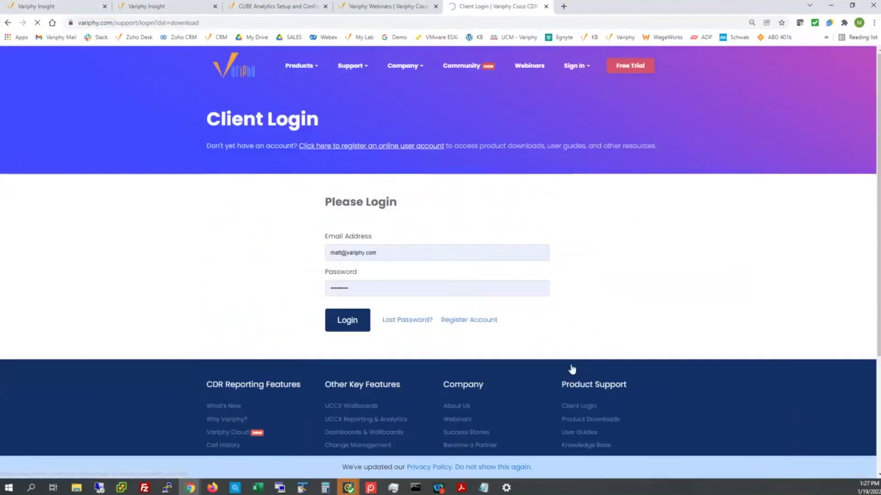
pyautogui.click(350, 326)
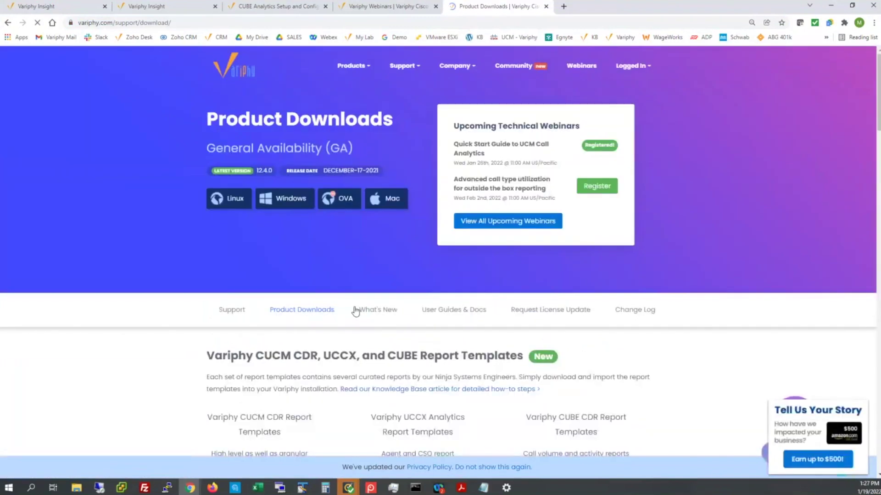
pyautogui.scroll(-5, 452, 346)
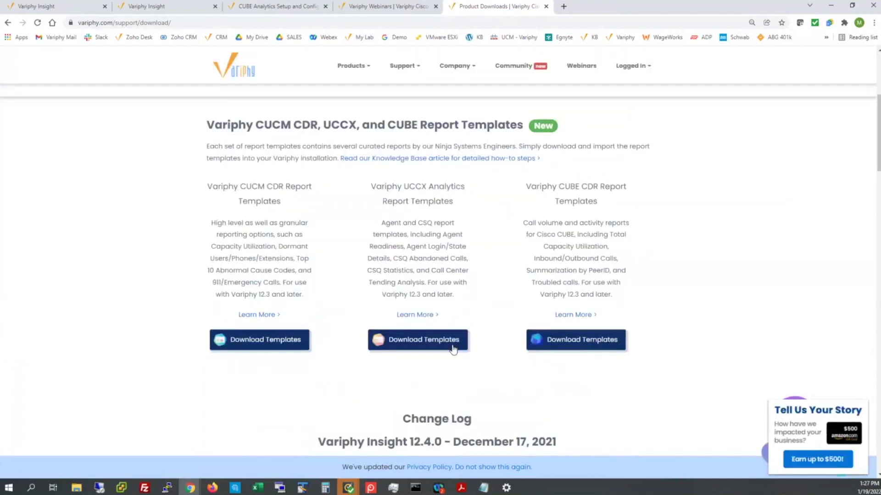
pyautogui.click(573, 346)
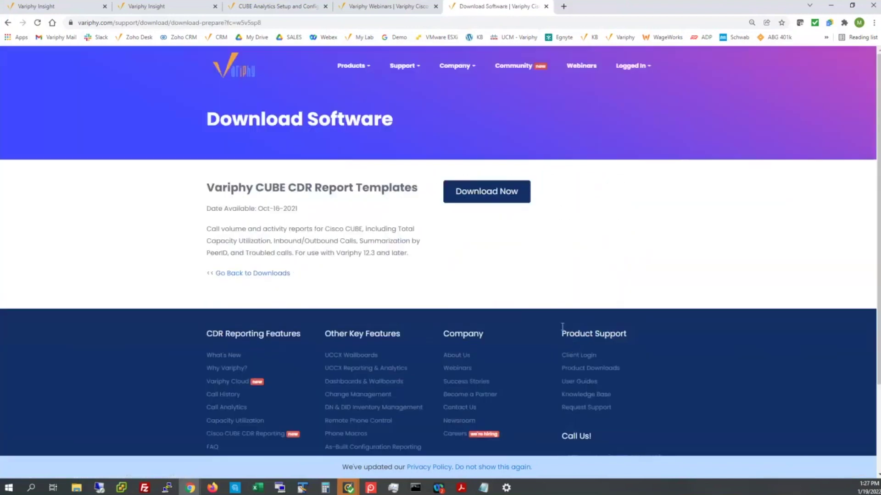
pyautogui.click(470, 194)
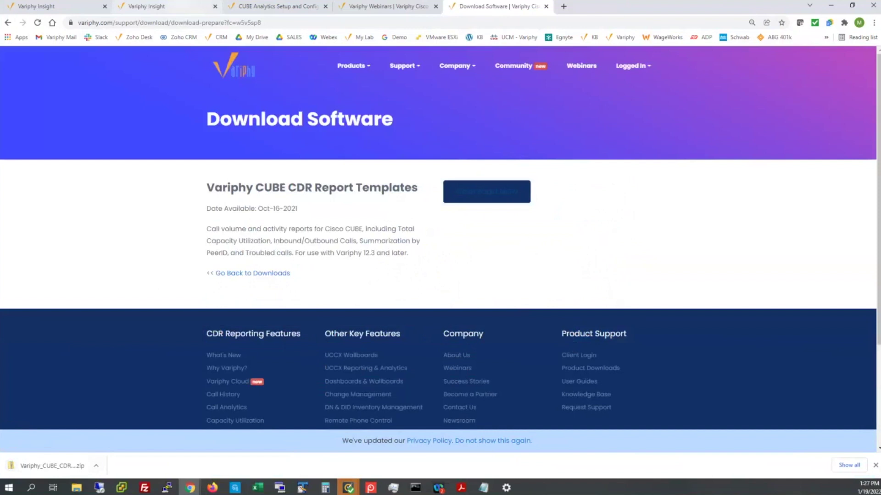
# - From the Insight tab, show the CUBE templates zip in its folder, then reopen Call Analytics Reporting
pyautogui.click(171, 9)
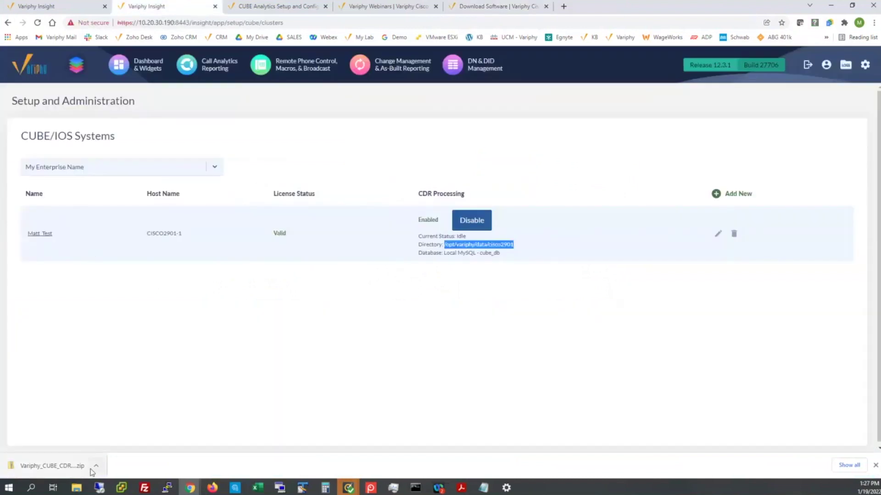
pyautogui.click(95, 466)
pyautogui.click(109, 436)
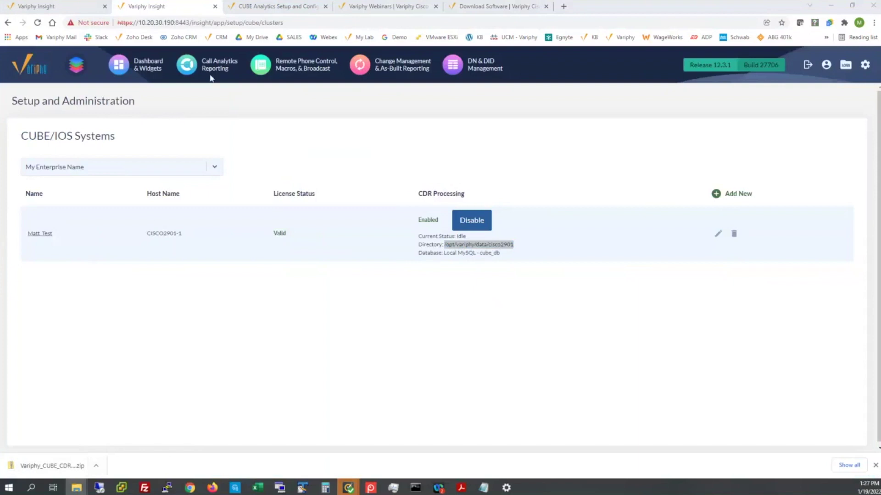
pyautogui.click(197, 68)
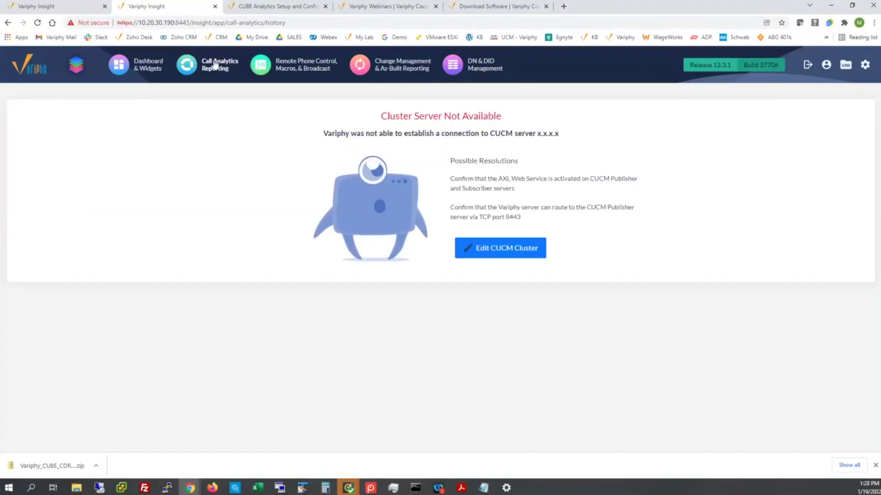
# - Select the Matt_Test CUBE cluster and open its CUBE reports list
pyautogui.click(79, 68)
pyautogui.click(459, 139)
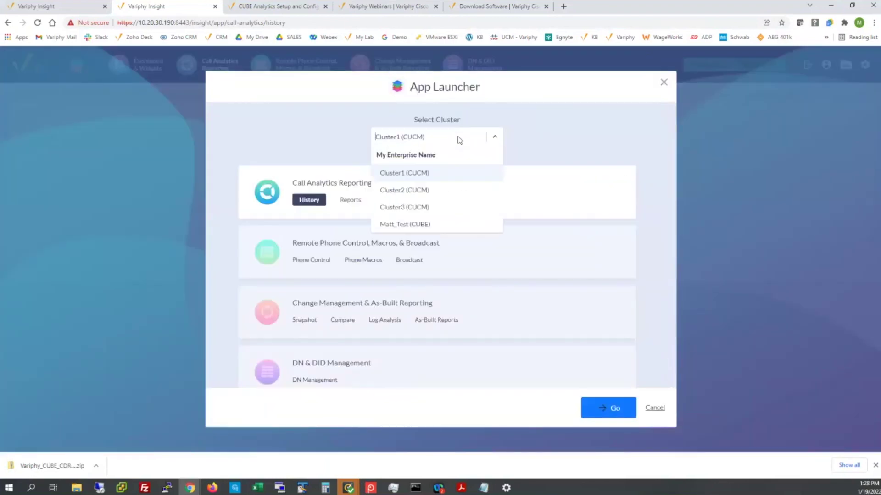
pyautogui.click(422, 225)
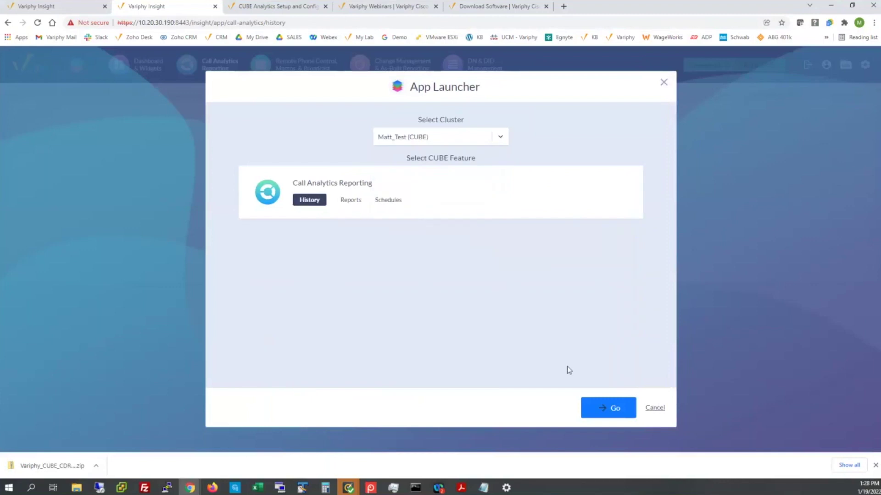
pyautogui.click(351, 205)
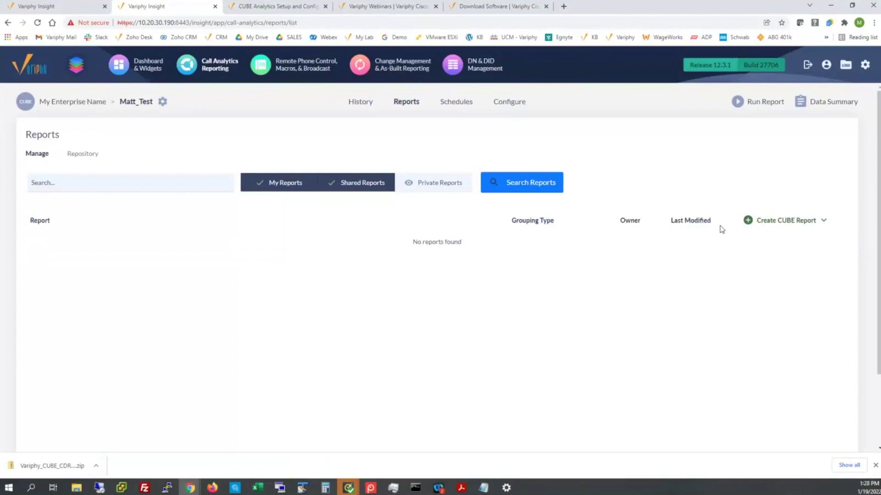
# - Import all seven JSON report templates from the CUBE templates folder in Downloads
pyautogui.click(790, 221)
pyautogui.click(782, 239)
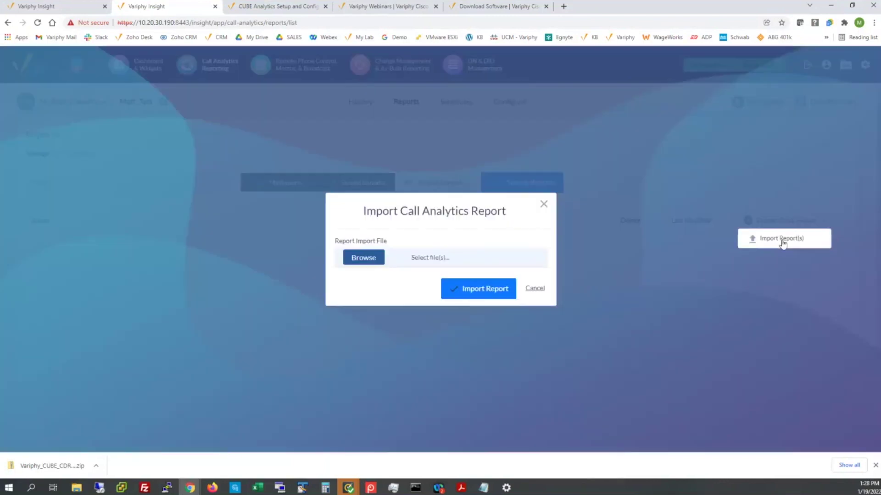
pyautogui.click(367, 261)
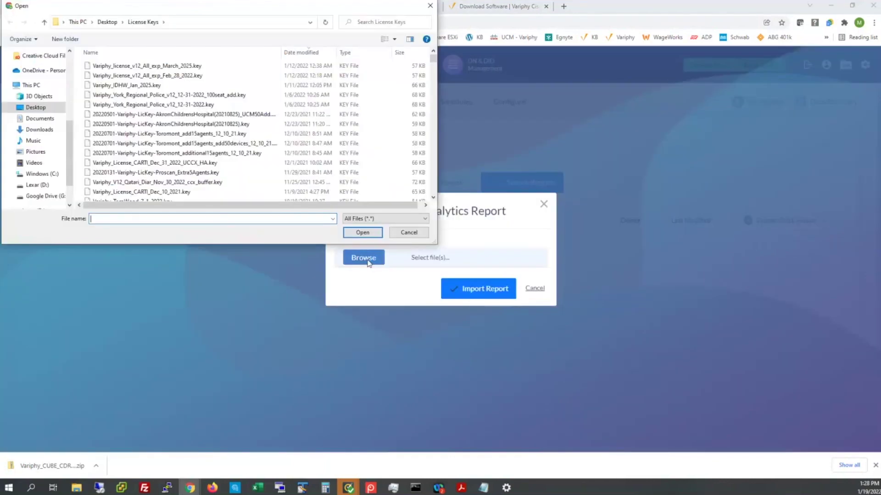
pyautogui.click(39, 130)
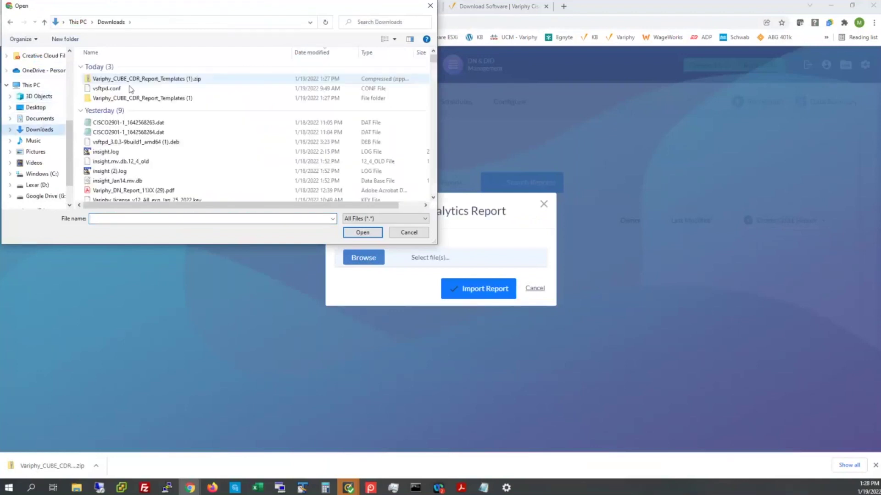
pyautogui.click(110, 99)
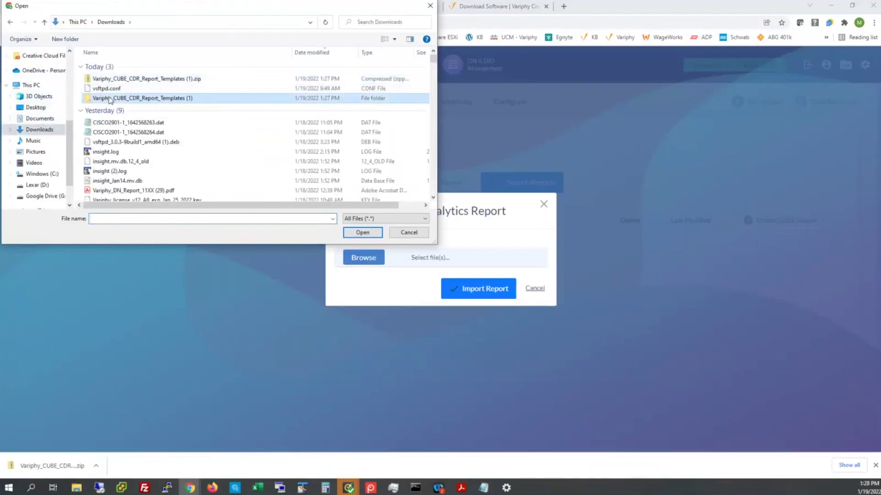
pyautogui.doubleClick(111, 98)
pyautogui.hotkey('ctrl', 'a')
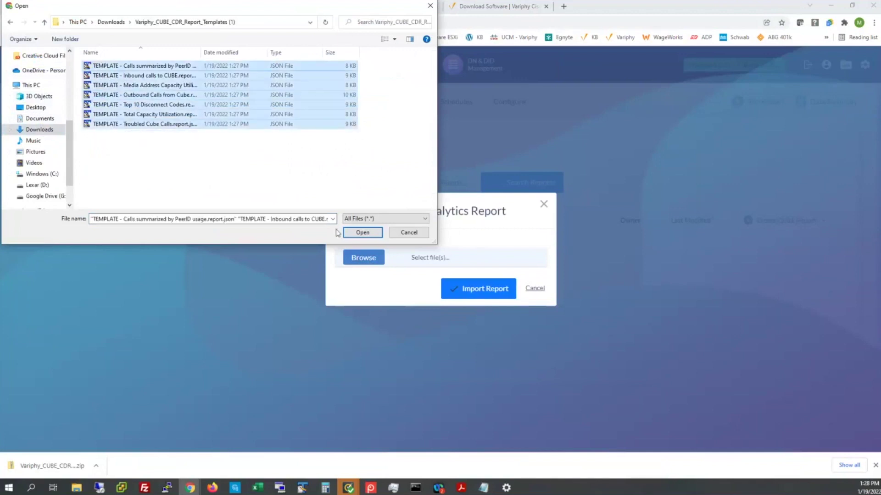
pyautogui.click(362, 233)
pyautogui.click(468, 290)
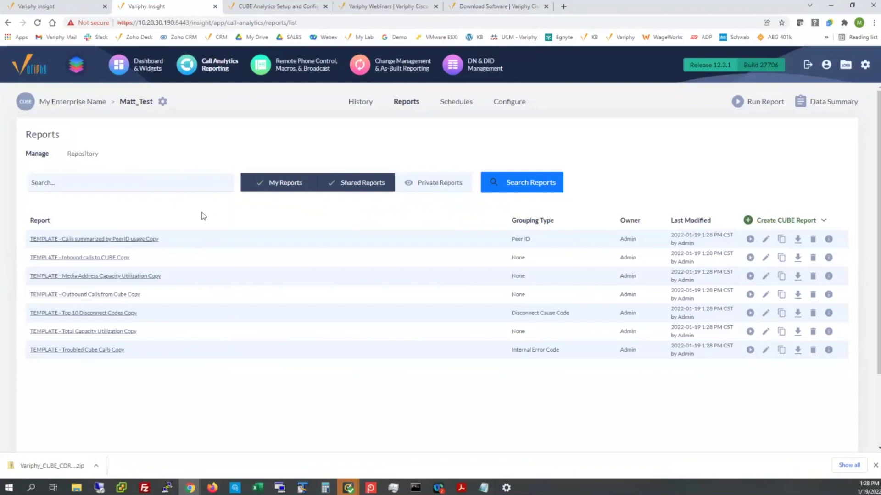
# - Open the CUBE Reporting Templates article in the Variphy Knowledge Base
pyautogui.click(489, 7)
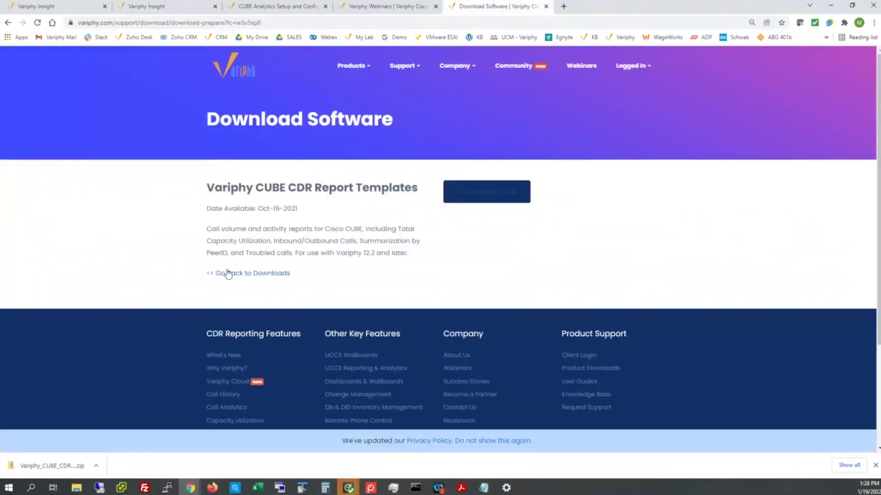
pyautogui.click(226, 274)
pyautogui.moveTo(404, 65)
pyautogui.click(410, 99)
pyautogui.scroll(-6, 166, 256)
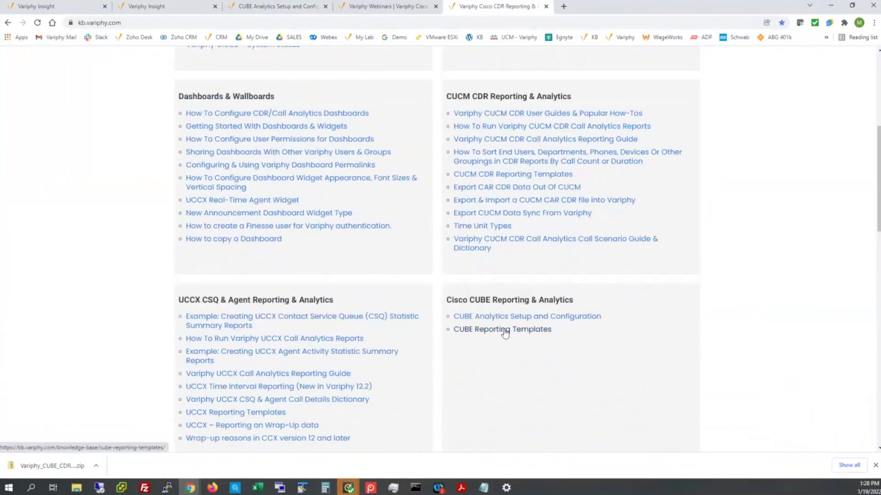
pyautogui.click(504, 330)
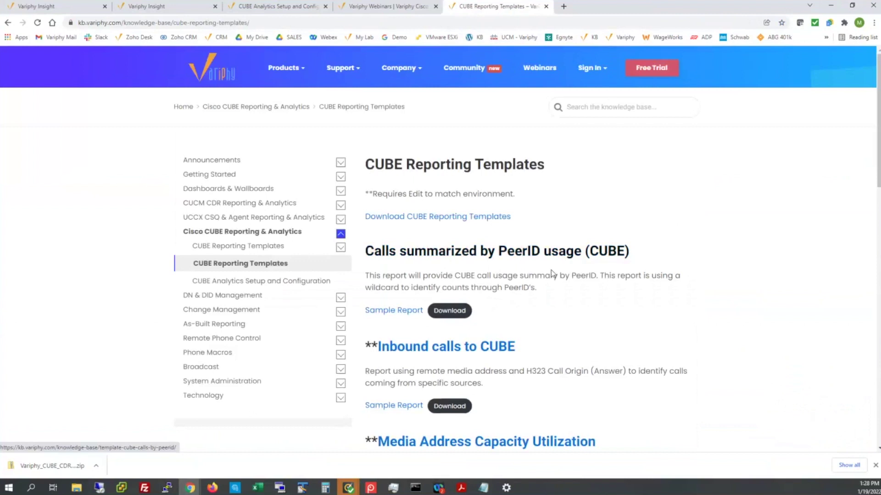
# - Preview the Top 10 Disconnect Codes sample report, close it, and return to the knowledge base home
pyautogui.scroll(-4, 604, 303)
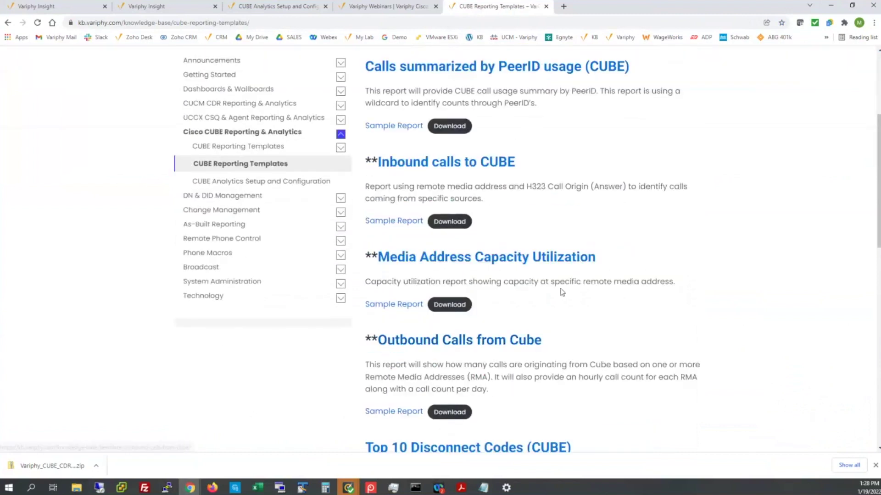
pyautogui.scroll(-4, 626, 299)
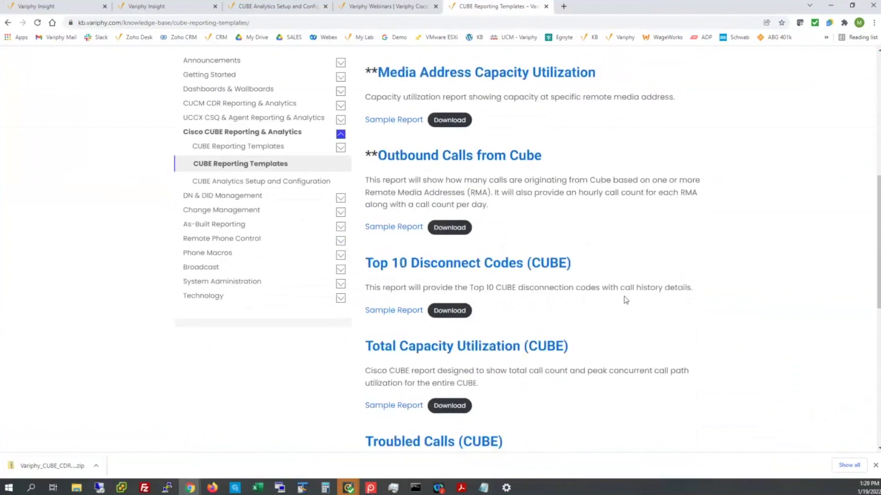
pyautogui.scroll(-2, 626, 301)
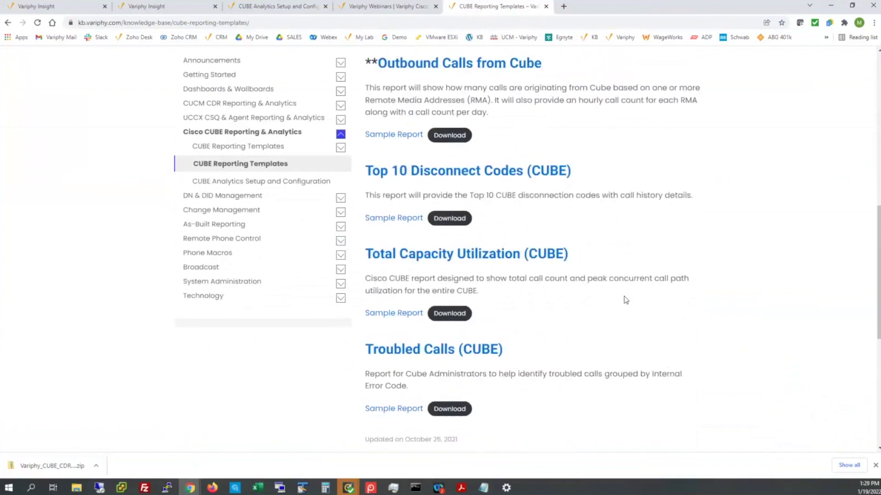
pyautogui.click(397, 220)
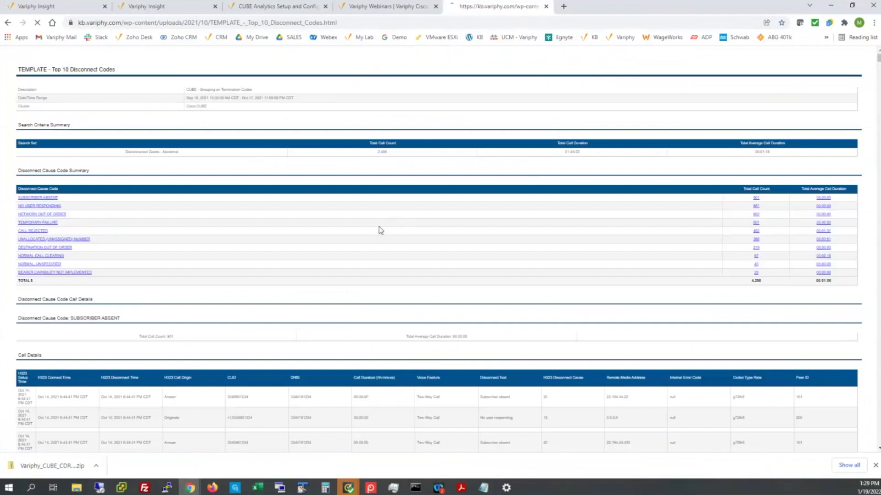
pyautogui.click(546, 8)
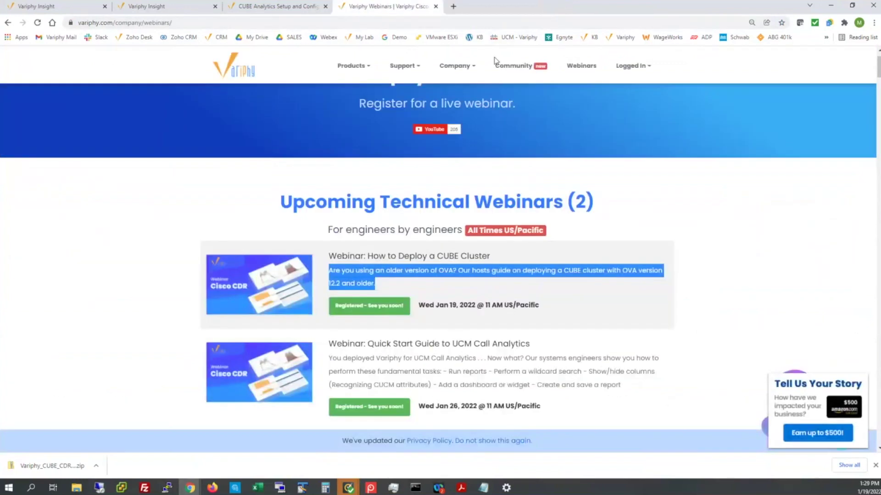
pyautogui.click(270, 5)
pyautogui.click(387, 8)
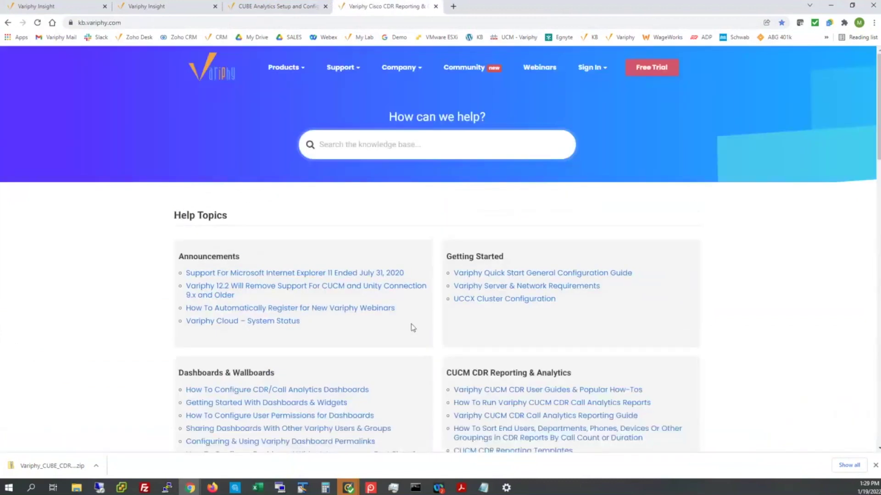
# - Open the 'Calls summarized by PeerID usage (CUBE)' template from CUBE Reporting Templates
pyautogui.scroll(-3, 412, 328)
pyautogui.click(479, 422)
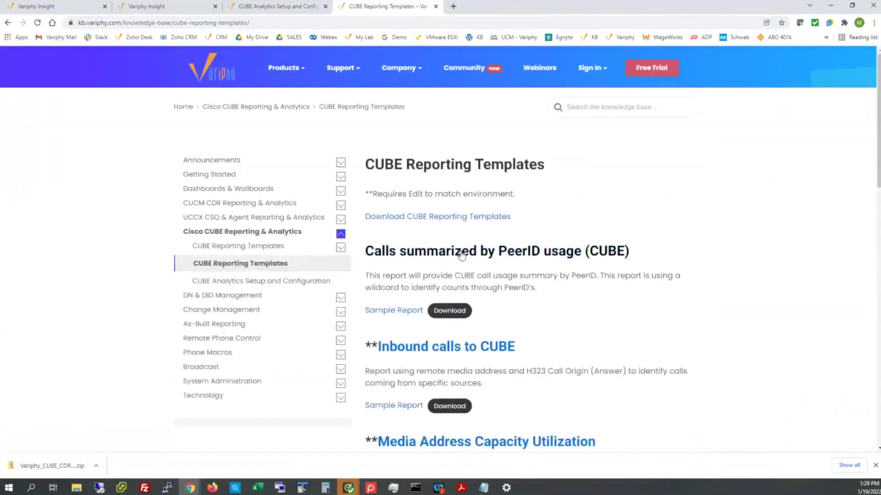
pyautogui.click(461, 256)
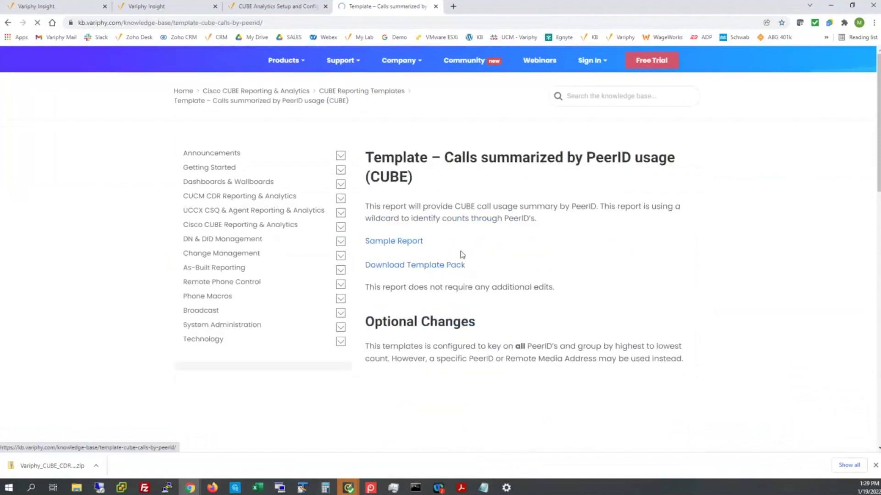
# - Read through the template's Optional Changes section, then go back to the templates list
pyautogui.scroll(-2, 369, 246)
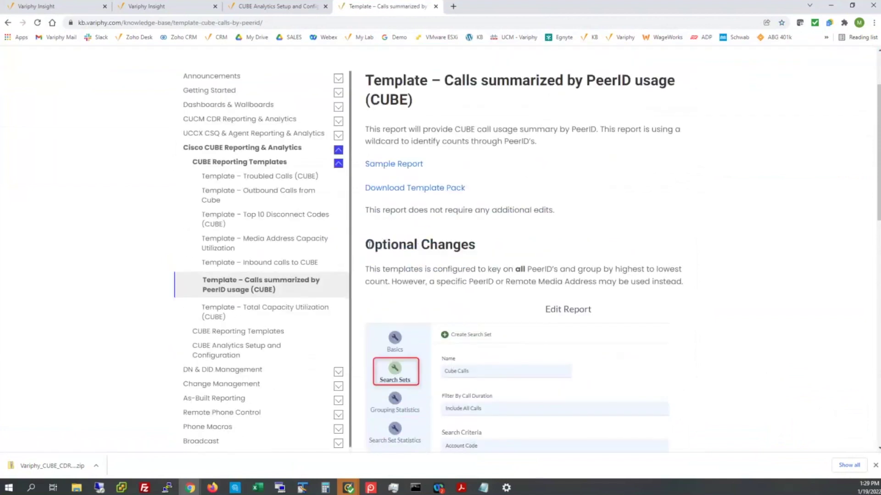
pyautogui.doubleClick(369, 245)
pyautogui.scroll(-4, 557, 229)
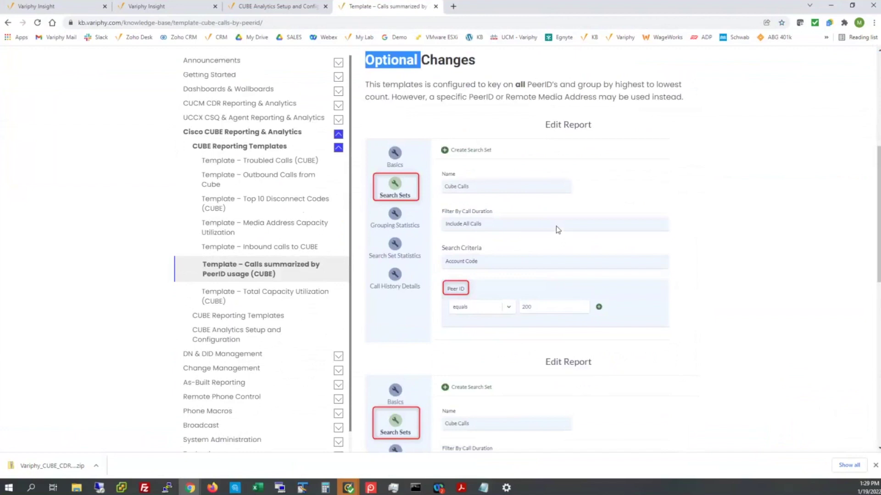
pyautogui.scroll(-3, 558, 229)
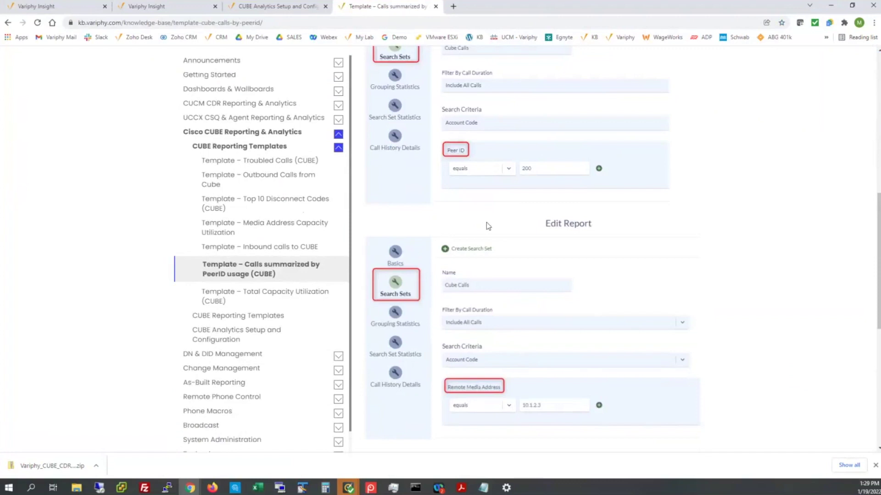
pyautogui.scroll(7, 488, 226)
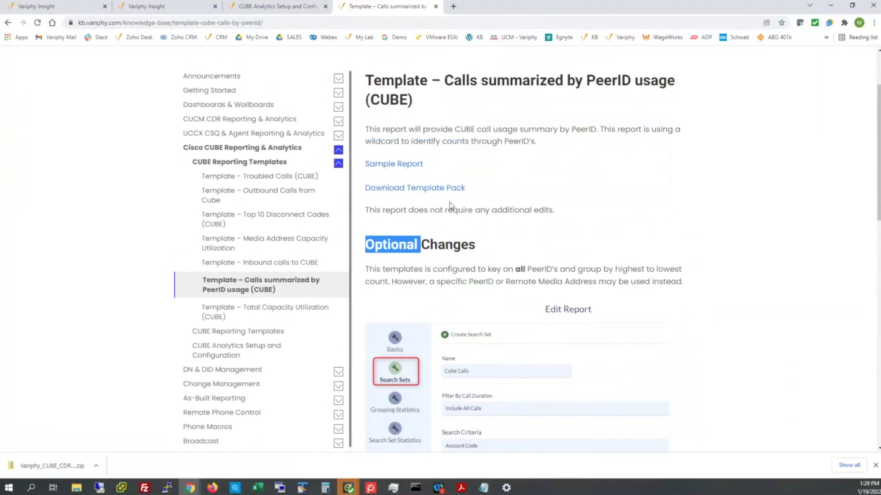
pyautogui.scroll(-1, 500, 307)
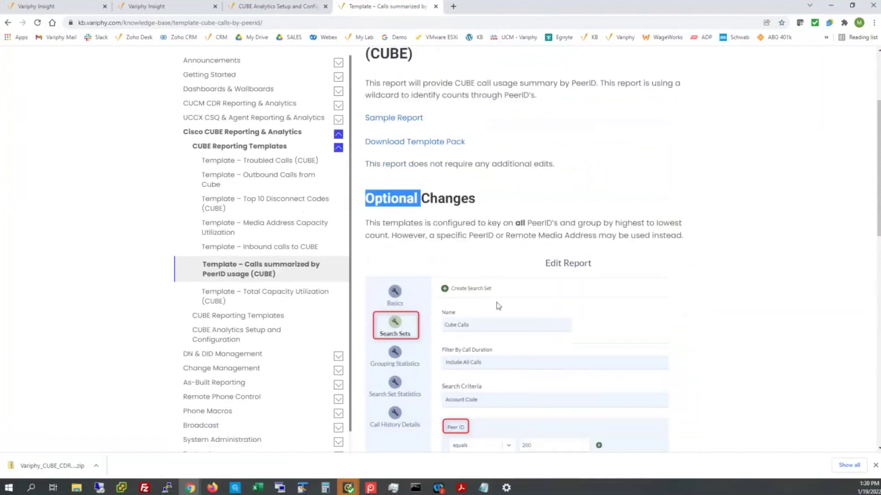
pyautogui.scroll(3, 498, 305)
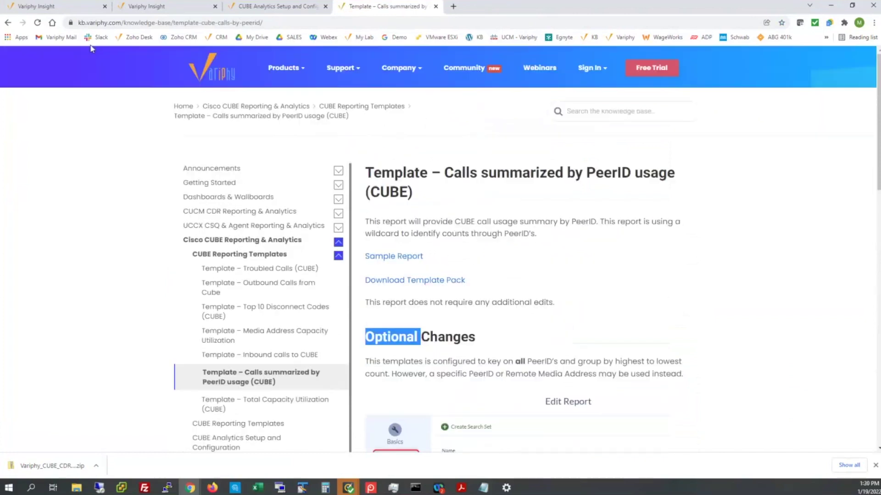
pyautogui.click(9, 23)
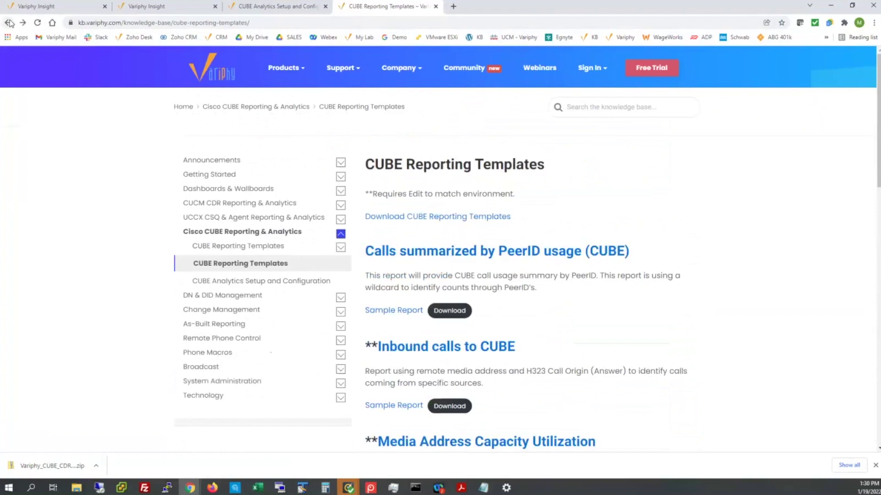
# - Return from the CUBE Analytics Setup article to the Matt_Test Reports list with its seven TEMPLATE copies
pyautogui.click(248, 7)
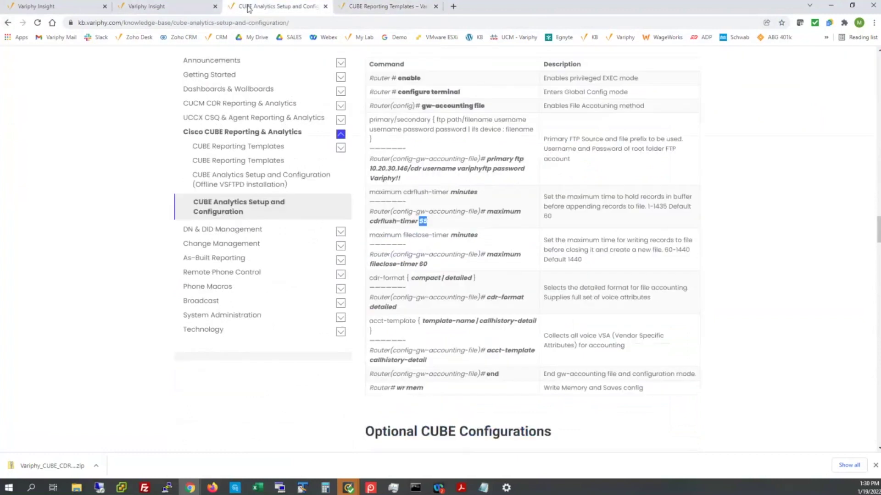
pyautogui.click(166, 6)
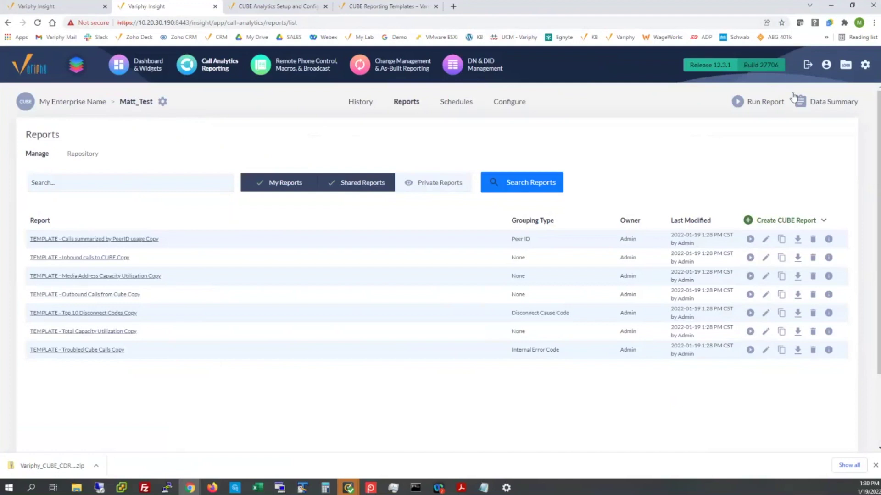
pyautogui.click(864, 67)
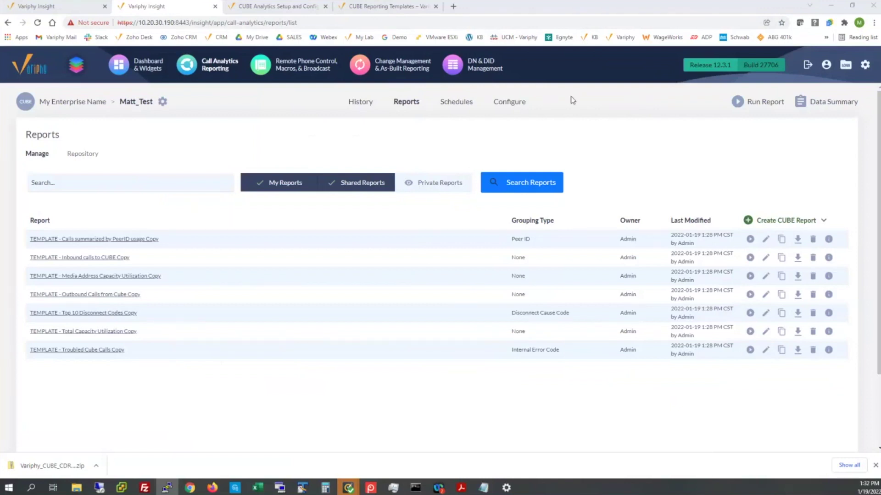
# - Edit the CISCO2901-1 CUBE/IOS system and review its CDR processing settings for directory cisco2901
pyautogui.click(865, 65)
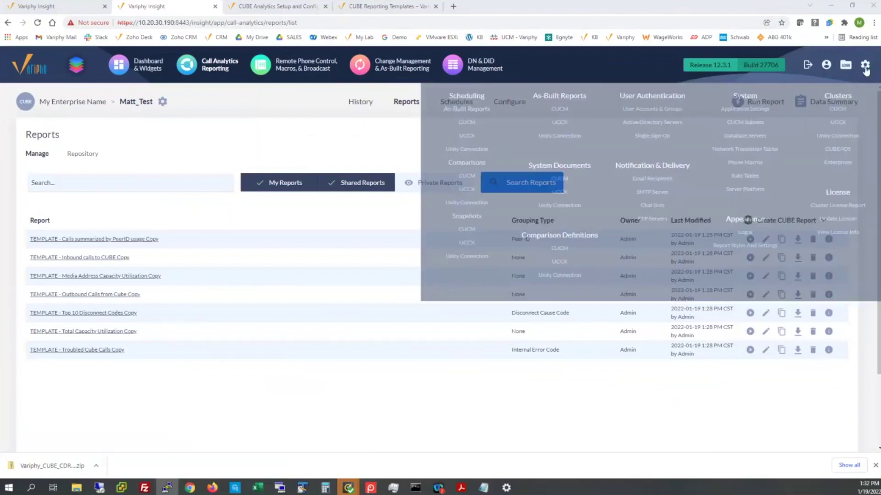
pyautogui.click(845, 150)
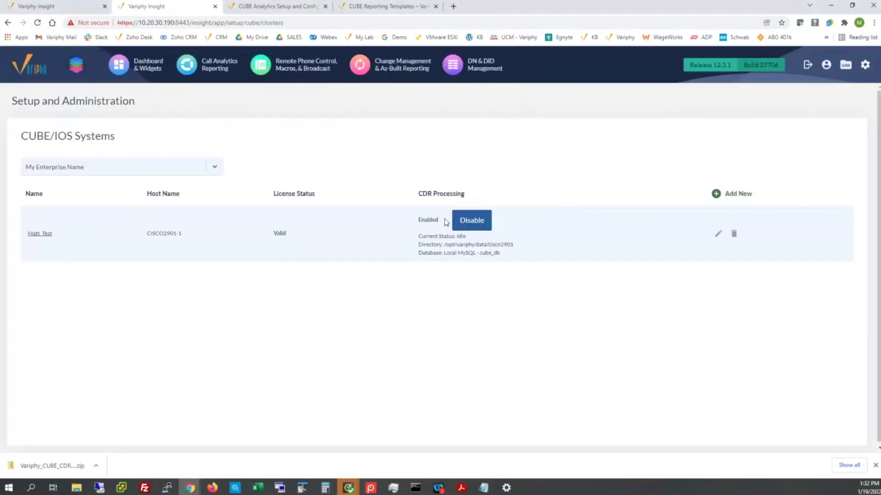
pyautogui.click(719, 234)
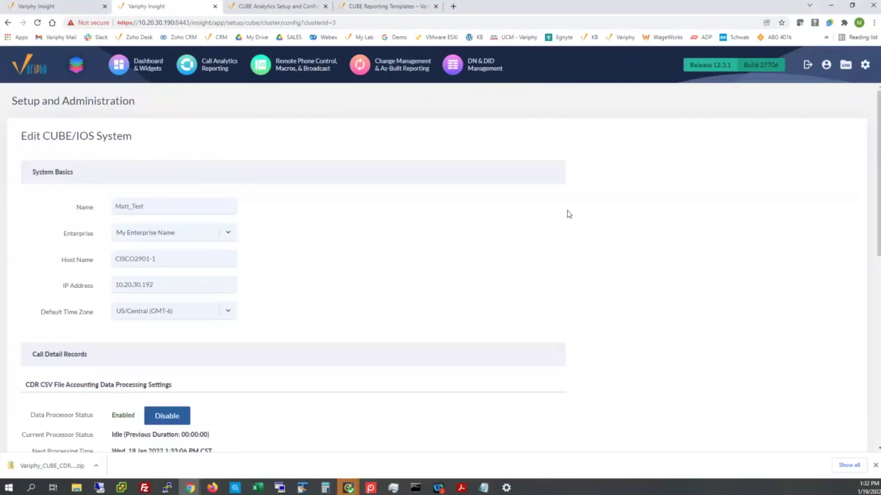
pyautogui.scroll(-3, 242, 264)
pyautogui.scroll(1, 257, 262)
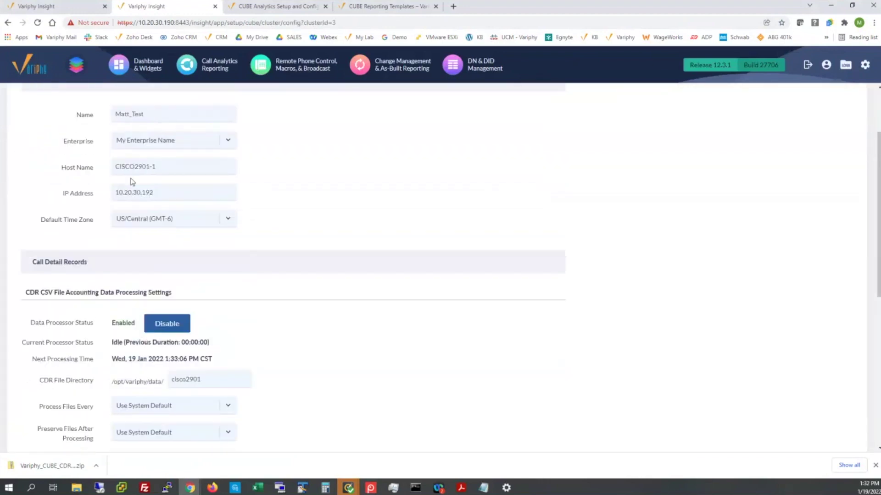
pyautogui.moveTo(118, 169); pyautogui.dragTo(167, 168)
pyautogui.click(271, 186)
pyautogui.scroll(-5, 274, 353)
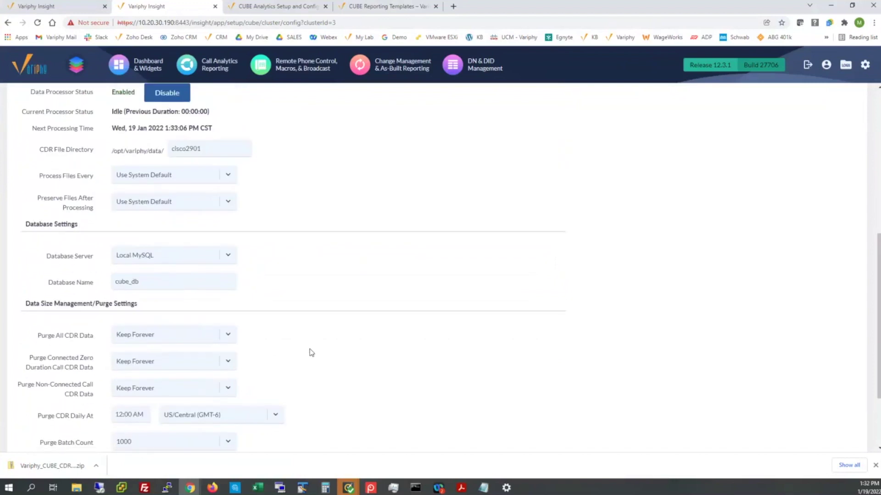
pyautogui.scroll(7, 312, 352)
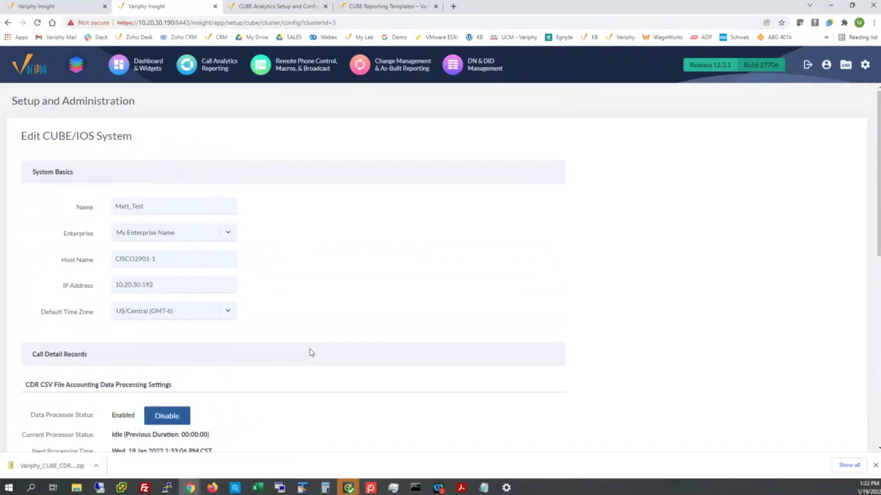